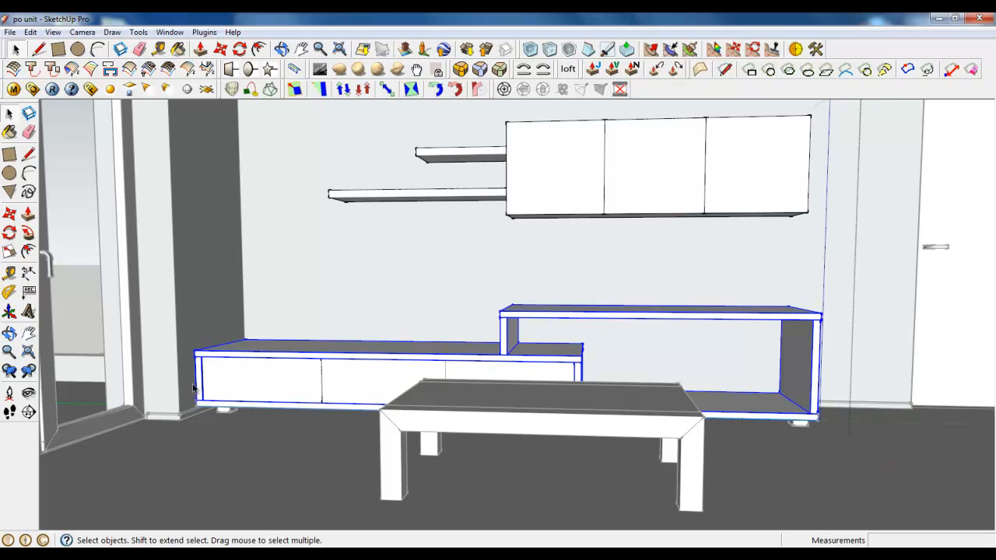
Explode the nested group that forms the frame of the low TV unit
scroll(281, 387, "up", 5)
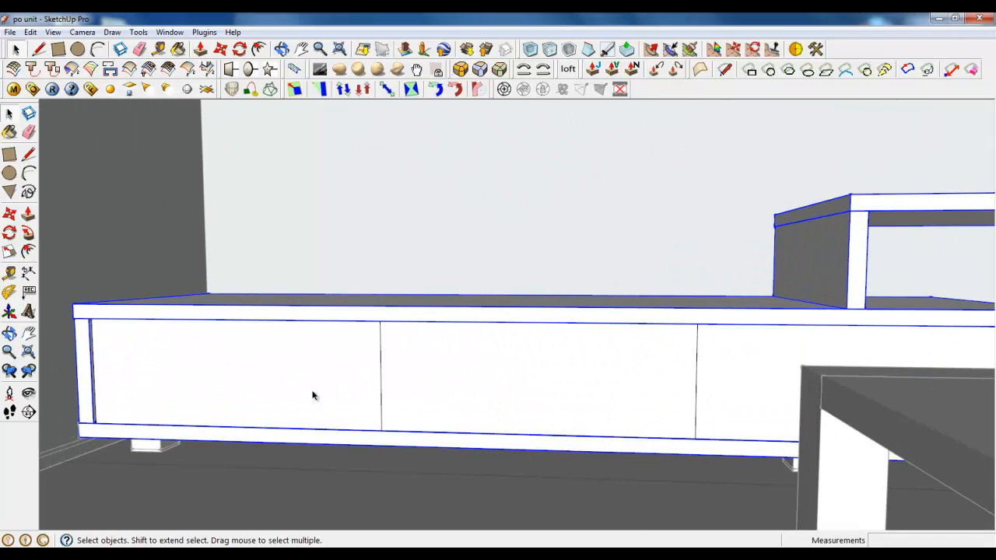
scroll(312, 396, "down", 3)
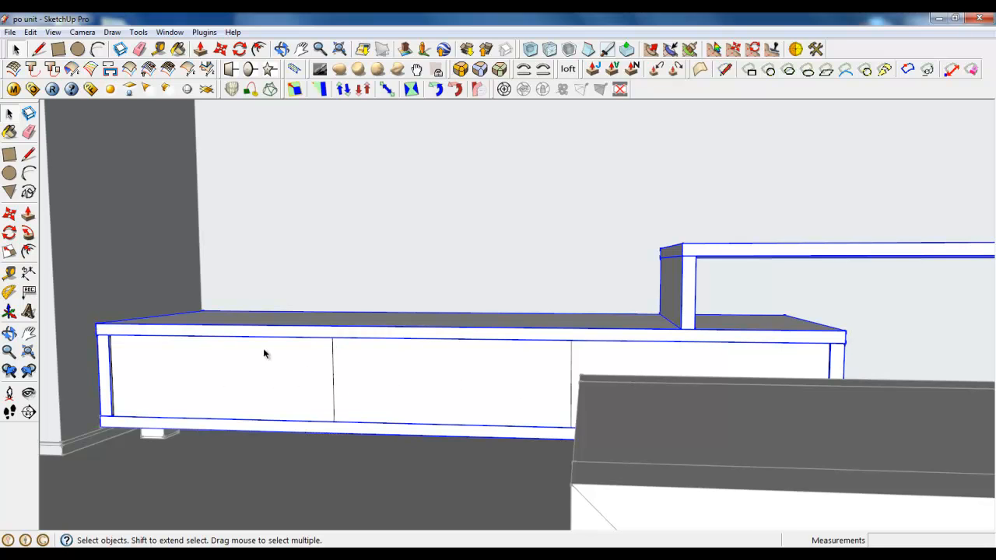
scroll(263, 355, "down", 5)
right_click(429, 327)
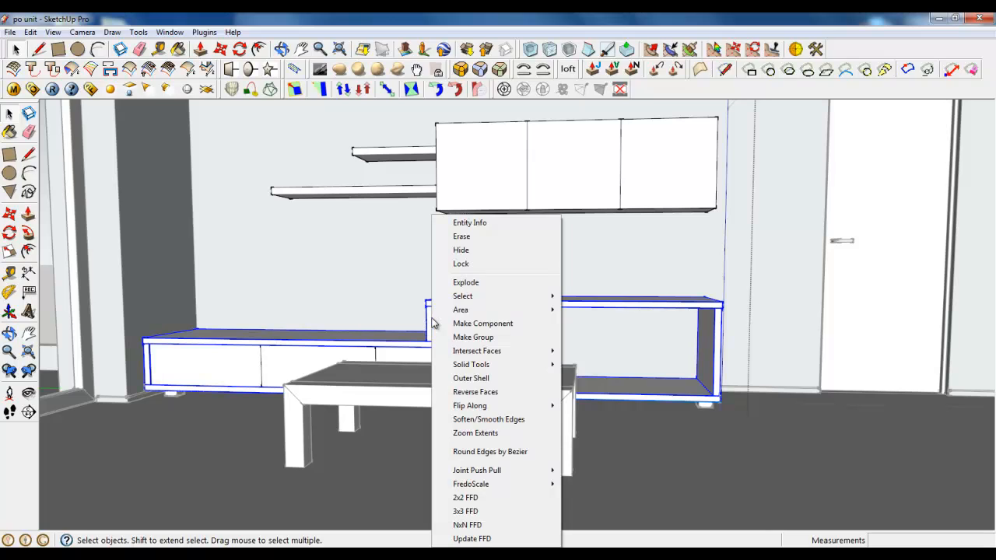
left_click(459, 282)
middle_click_drag(410, 366, 358, 408)
triple_click(449, 341)
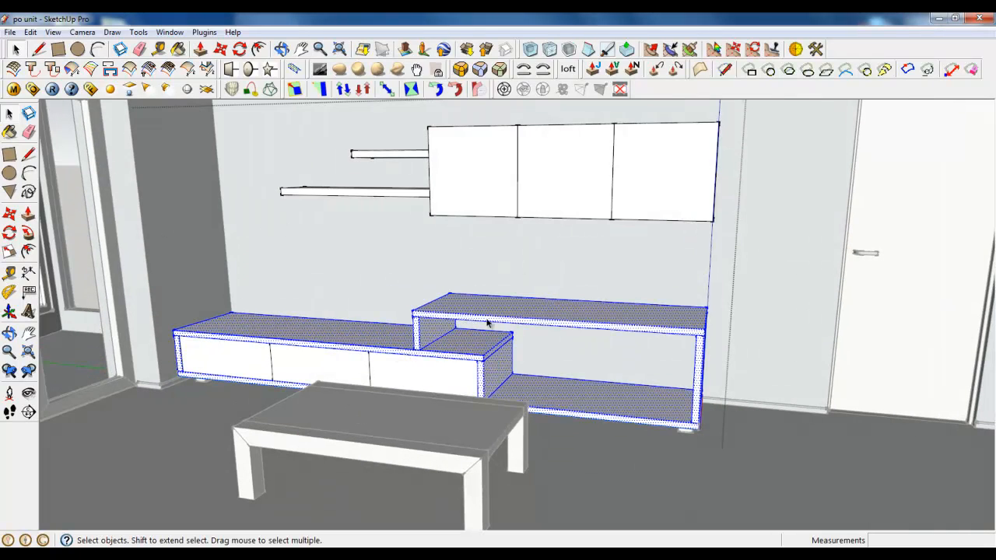
middle_click_drag(285, 308, 452, 427)
scroll(441, 291, "down", 5)
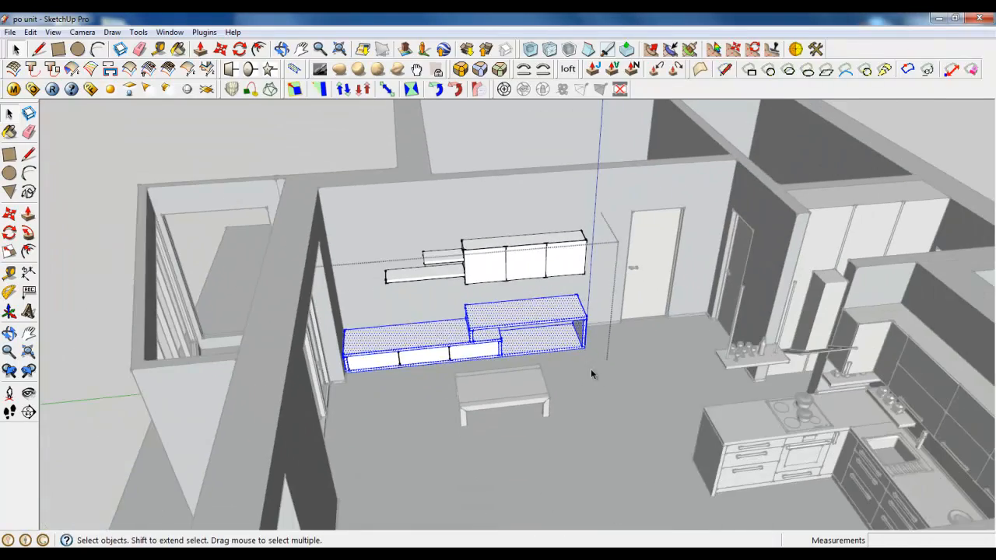
Close the wall unit group being edited and return to the top level of the model
right_click(598, 376)
left_click(605, 384)
left_click(14, 52)
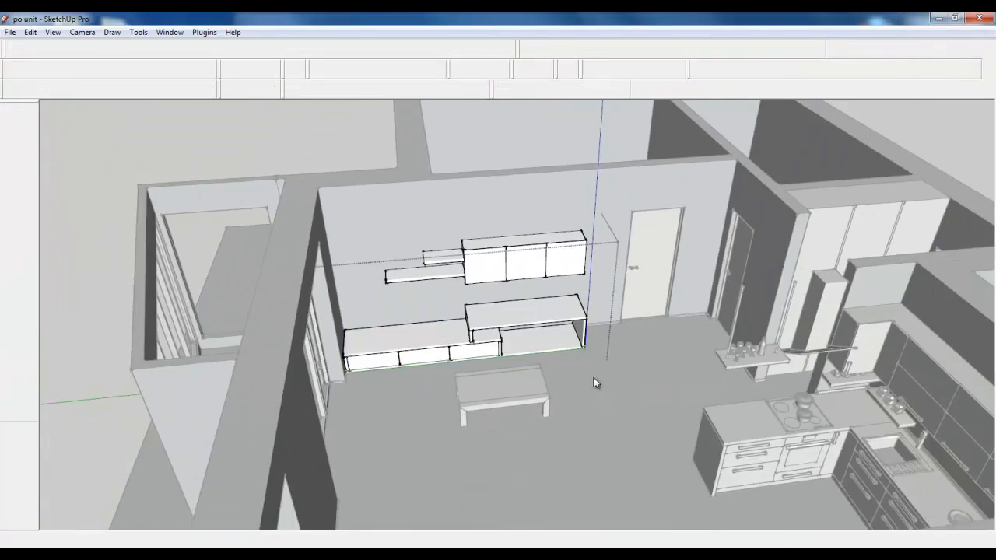
right_click(595, 379)
left_click(609, 386)
scroll(586, 325, "down", 5)
middle_click_drag(586, 326, 536, 495)
scroll(419, 374, "up", 6)
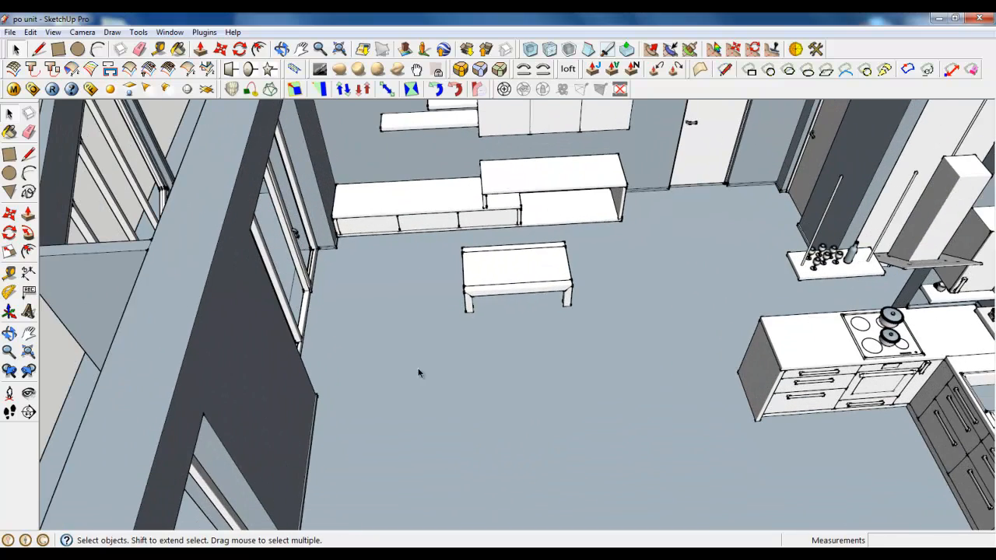
Draw a 2300 × 800 mm rectangle on the living room floor, opposite the TV unit across the coffee table
left_click(38, 49)
left_click(400, 396)
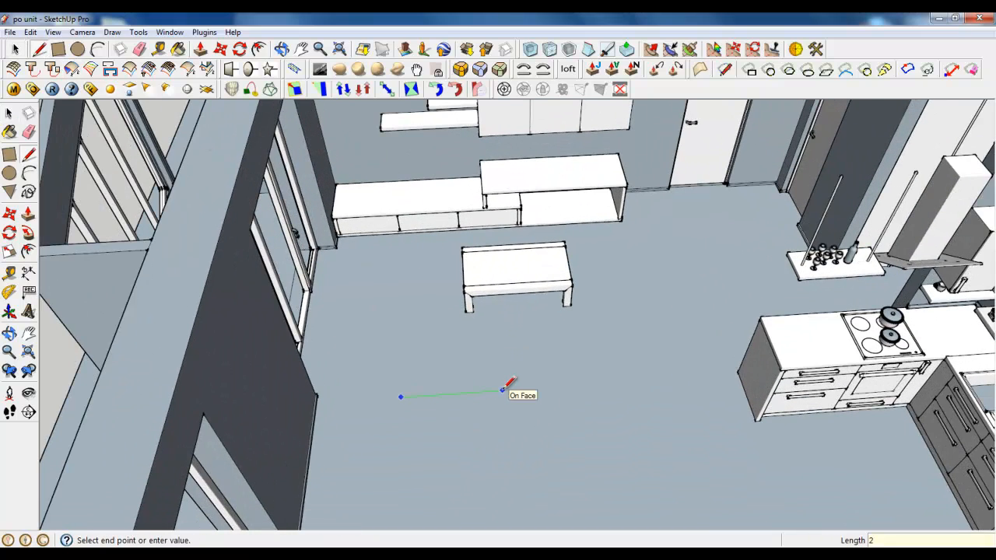
left_click(621, 382)
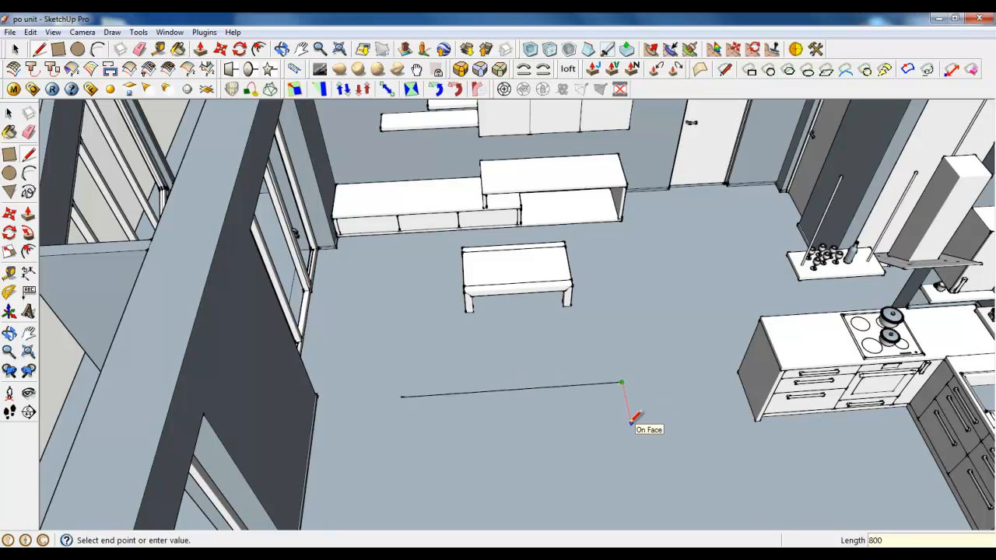
type("800")
key("Return")
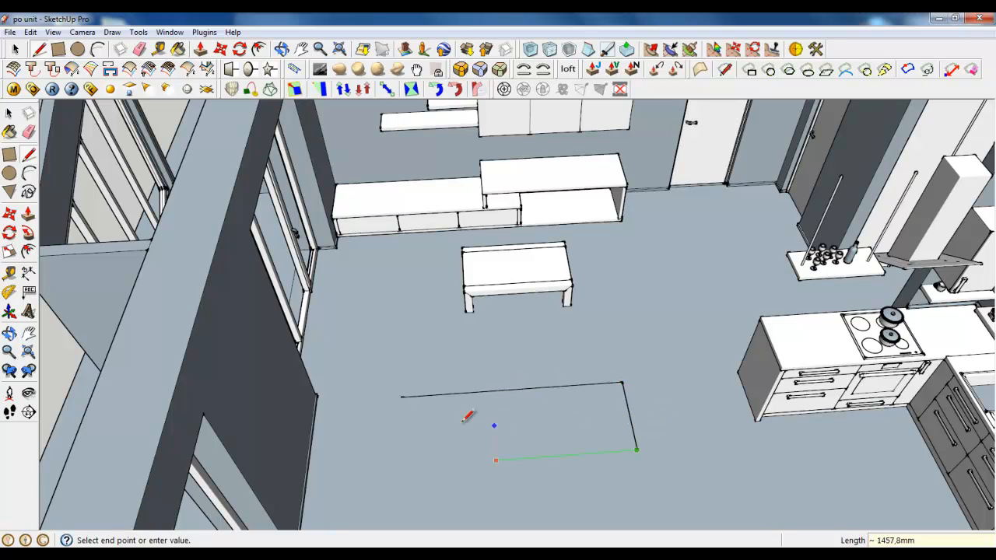
left_click(405, 393)
left_click(400, 396)
left_click(16, 49)
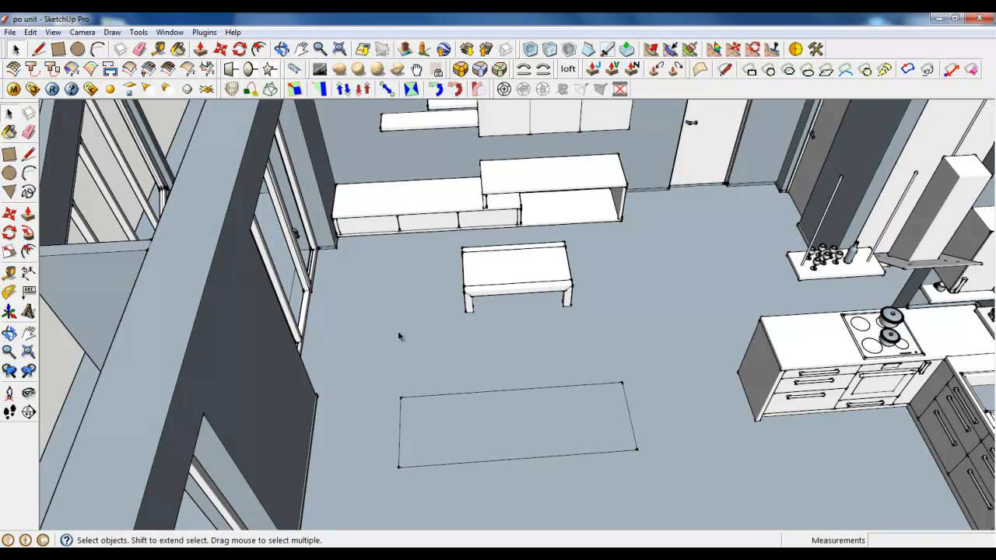
Make the floor rectangle a group and push/pull its face up 230 mm inside that group
right_click(435, 422)
left_click(467, 246)
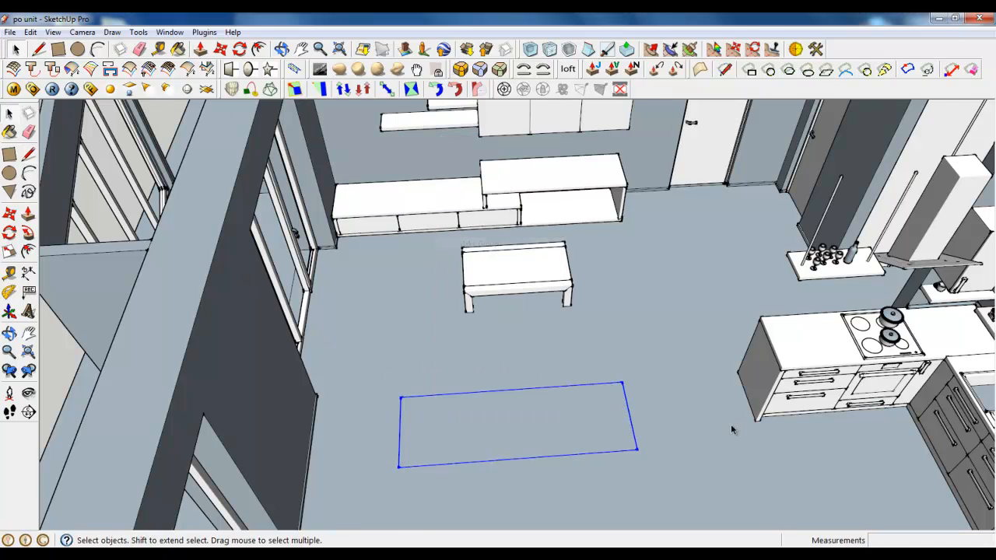
middle_click_drag(731, 425, 571, 436)
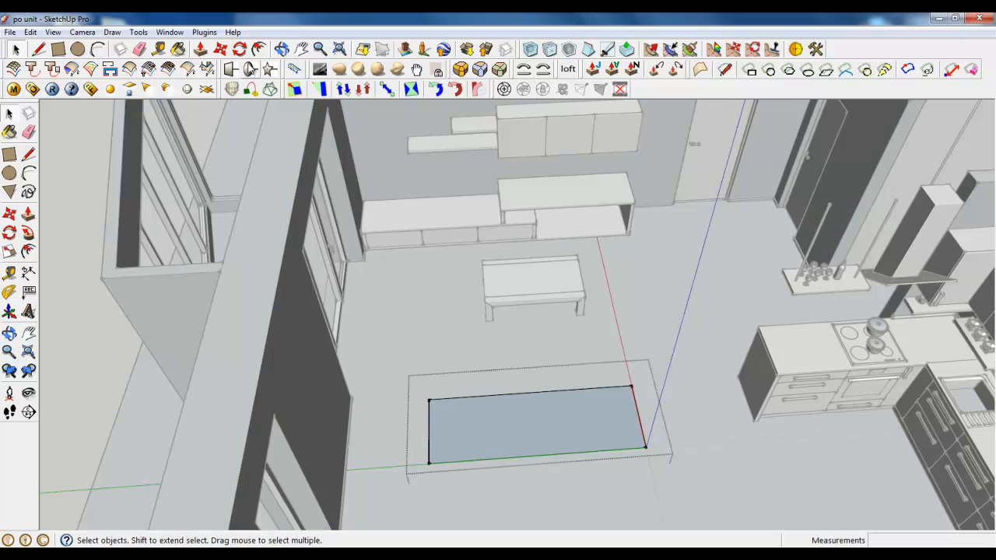
left_click(200, 49)
middle_click_drag(498, 286, 430, 435)
left_click(430, 435)
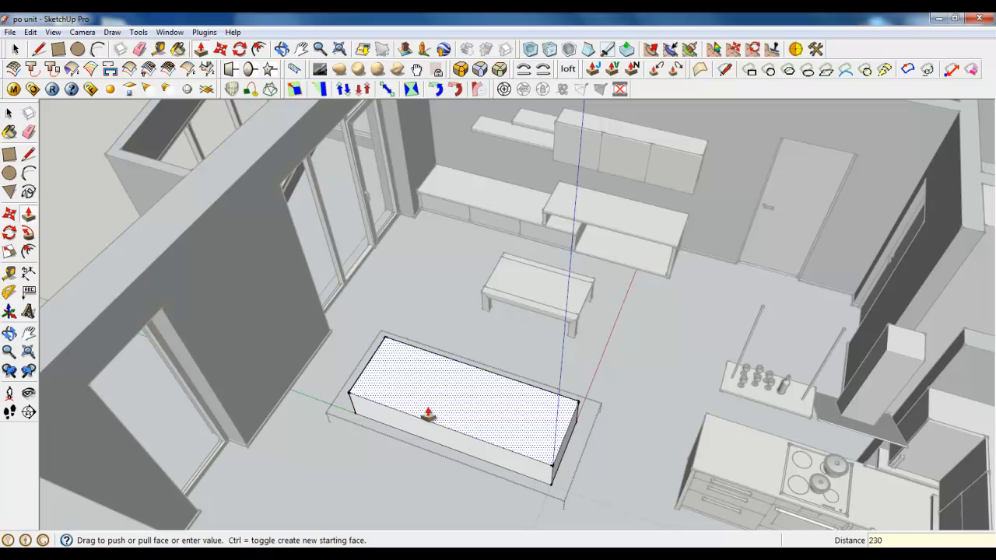
key("Return")
Switch the camera to parallel projection and set the standard Top view
middle_click_drag(438, 405, 472, 445)
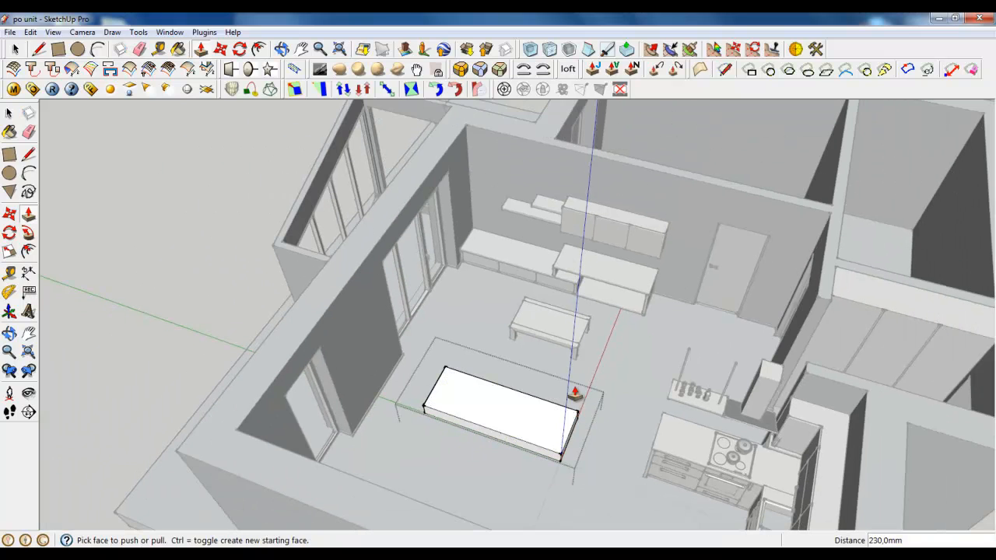
middle_click_drag(576, 393, 426, 315)
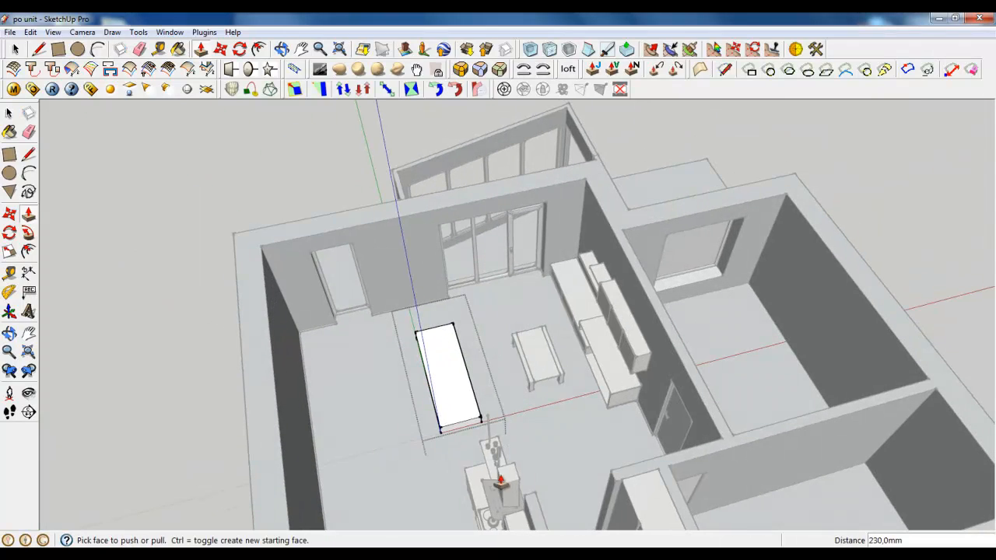
scroll(446, 421, "up", 5)
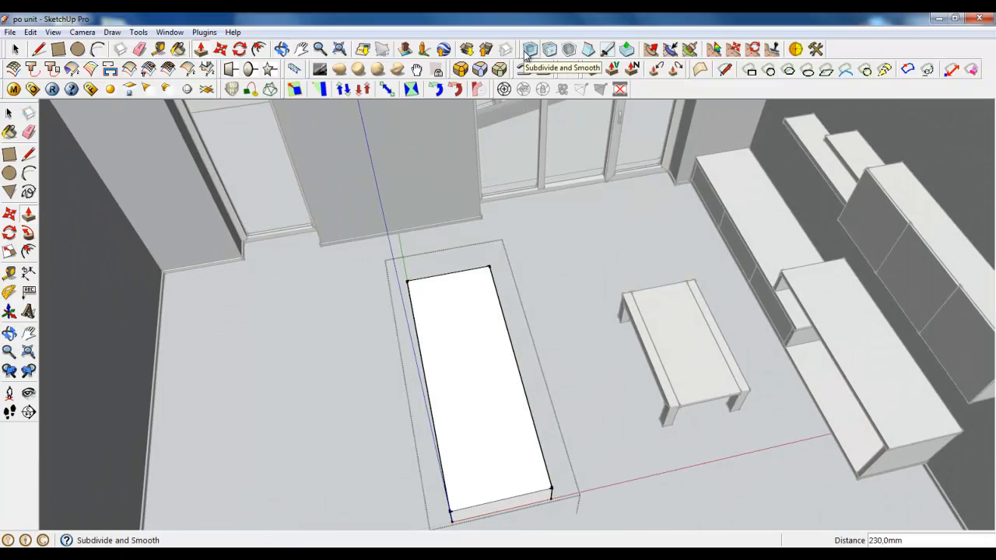
scroll(719, 233, "down", 4)
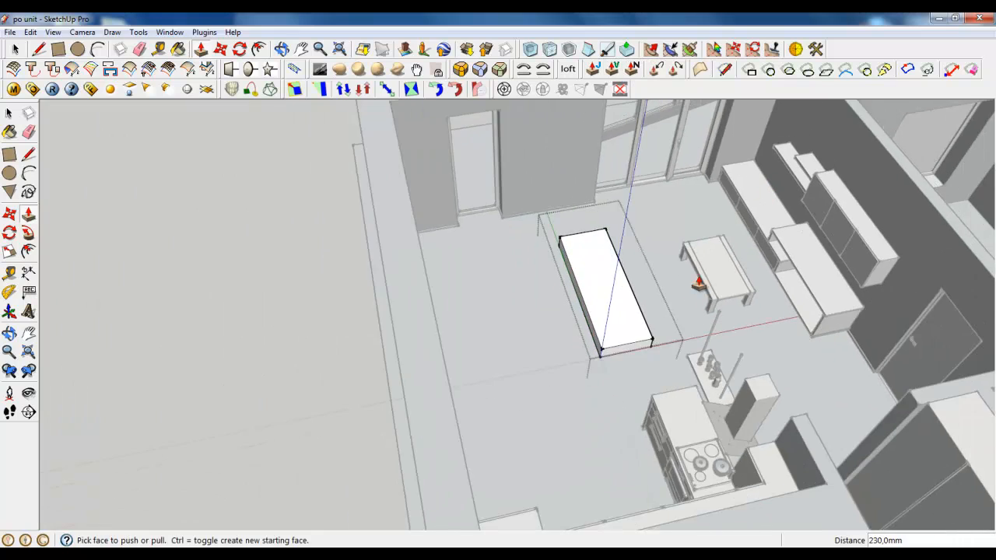
middle_click_drag(698, 283, 622, 320)
scroll(728, 278, "up", 3)
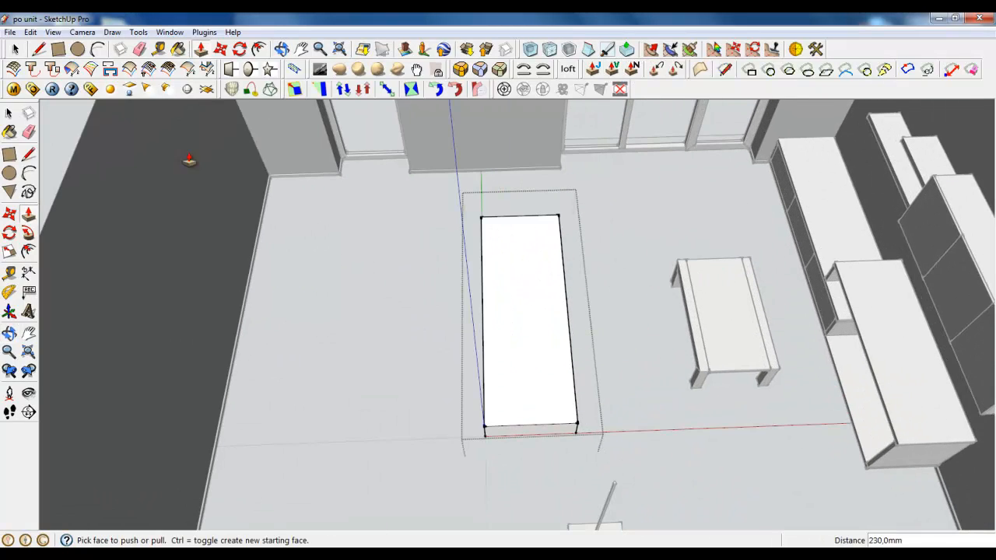
left_click(82, 32)
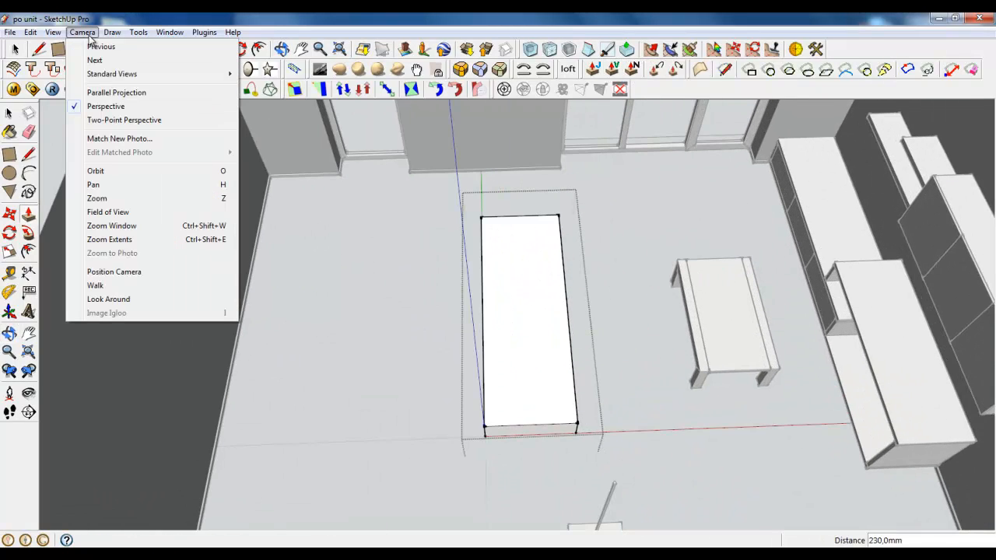
left_click(108, 94)
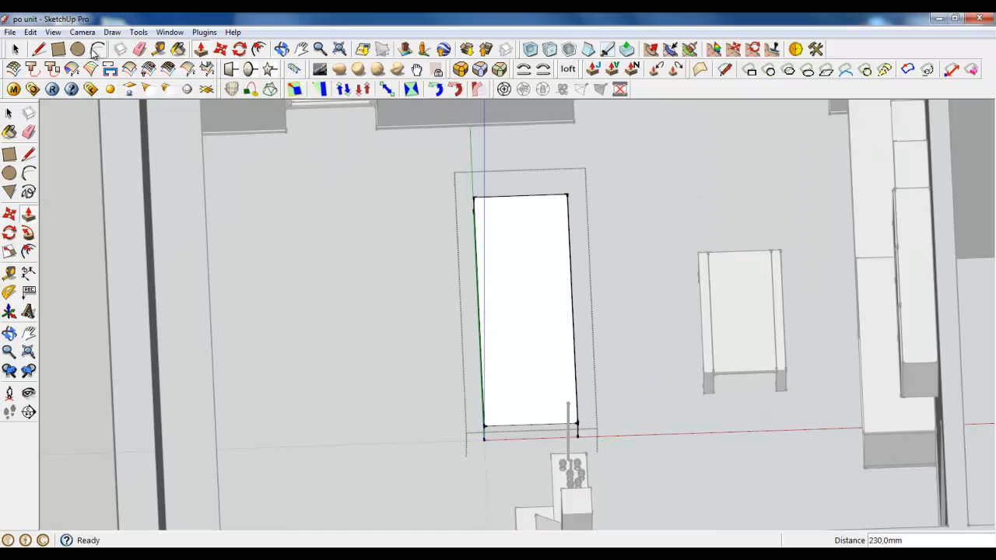
left_click(82, 32)
mouse_move(134, 82)
left_click(263, 74)
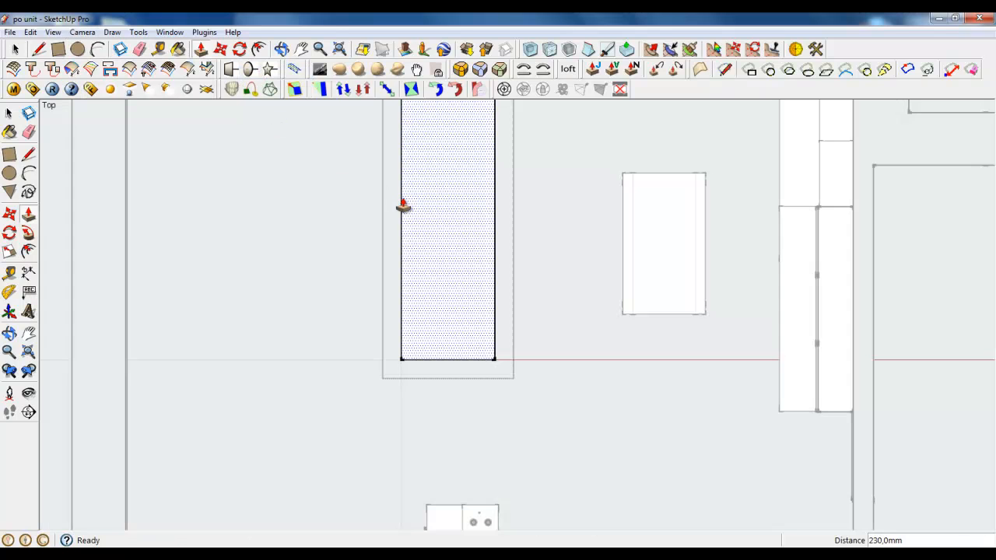
Divide the box's long edge farther from the coffee table into 3 segments
key("p")
scroll(460, 288, "down", 3)
scroll(453, 282, "up", 4)
scroll(454, 282, "down", 2)
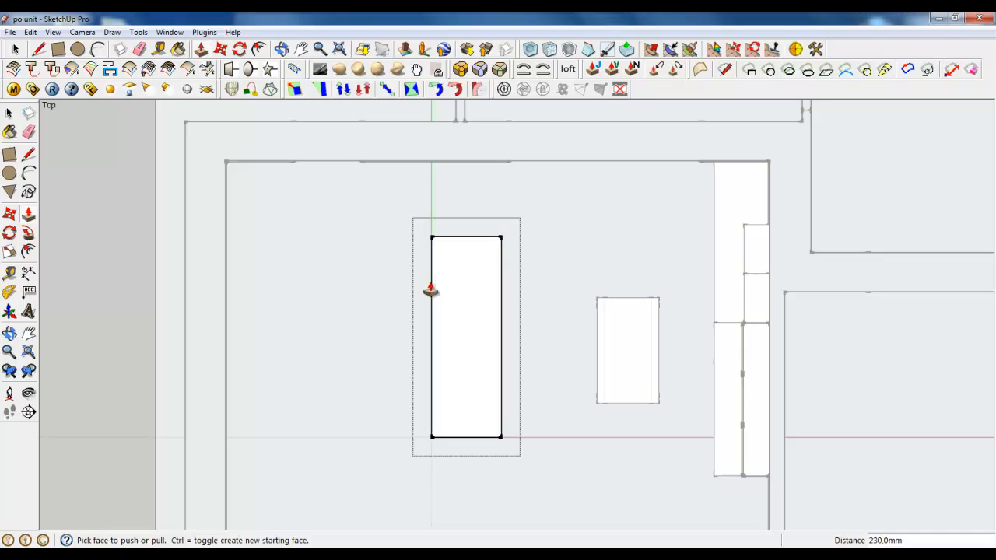
right_click(432, 287)
left_click(467, 366)
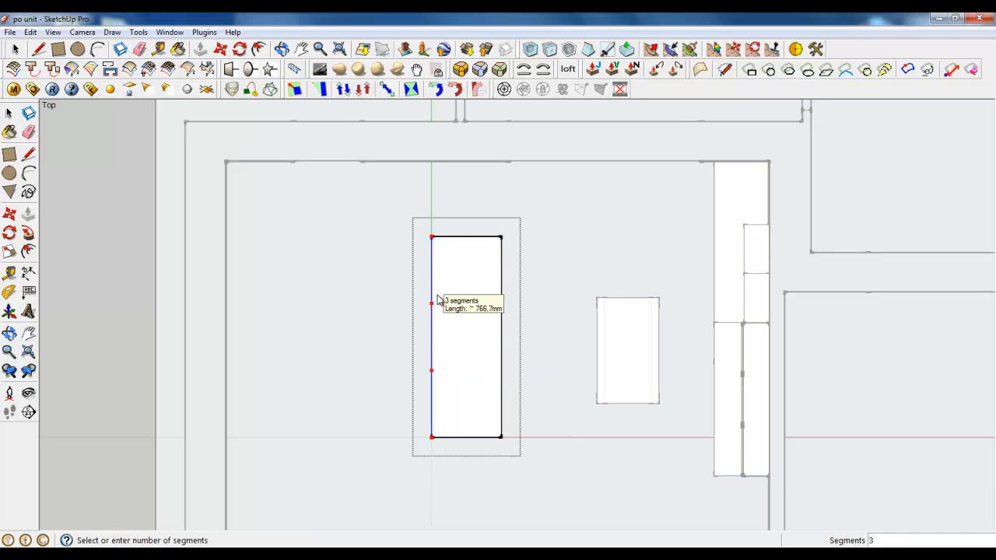
left_click(436, 303)
Cut straight across the box's width at both division points with the knife tool
left_click(38, 48)
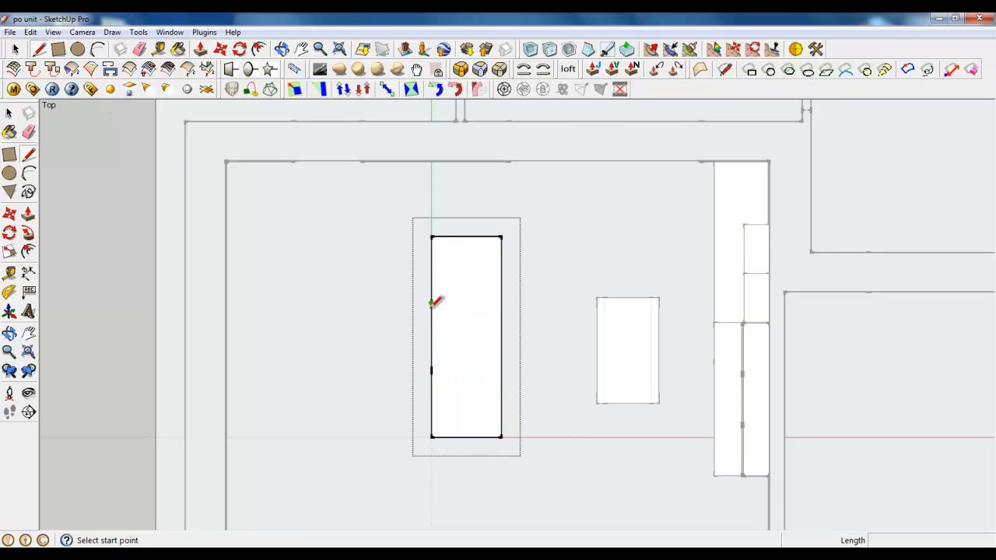
left_click(432, 303)
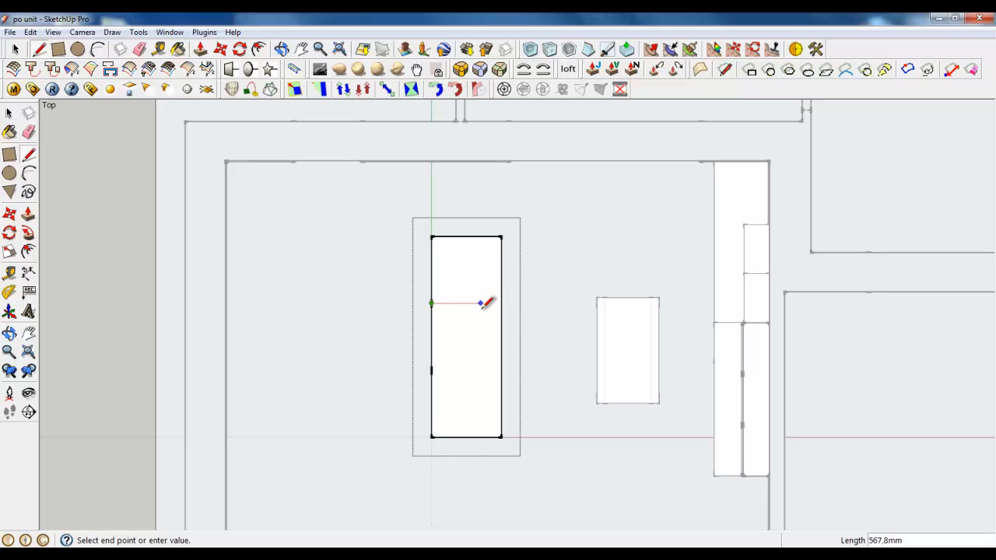
left_click(607, 49)
left_click(431, 303)
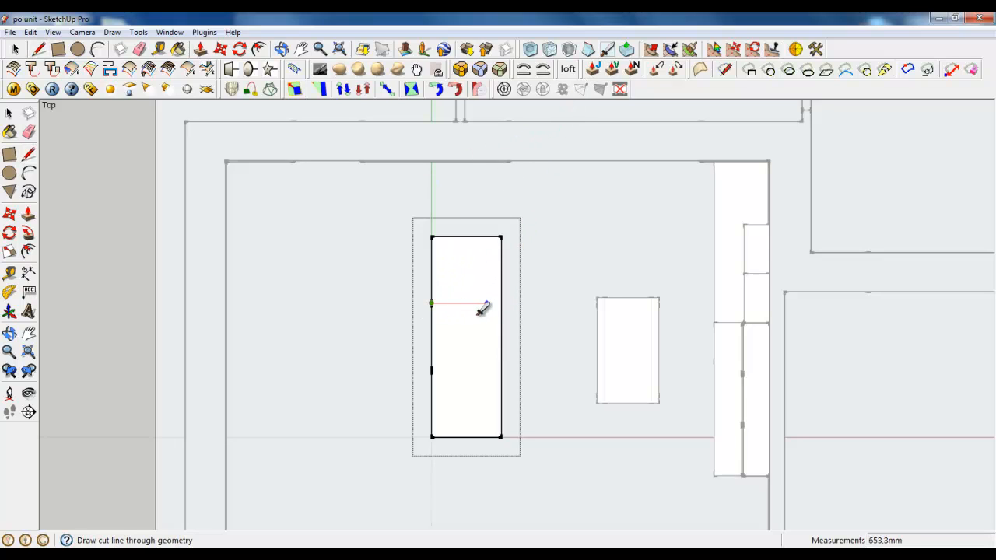
left_click(501, 303)
left_click(431, 370)
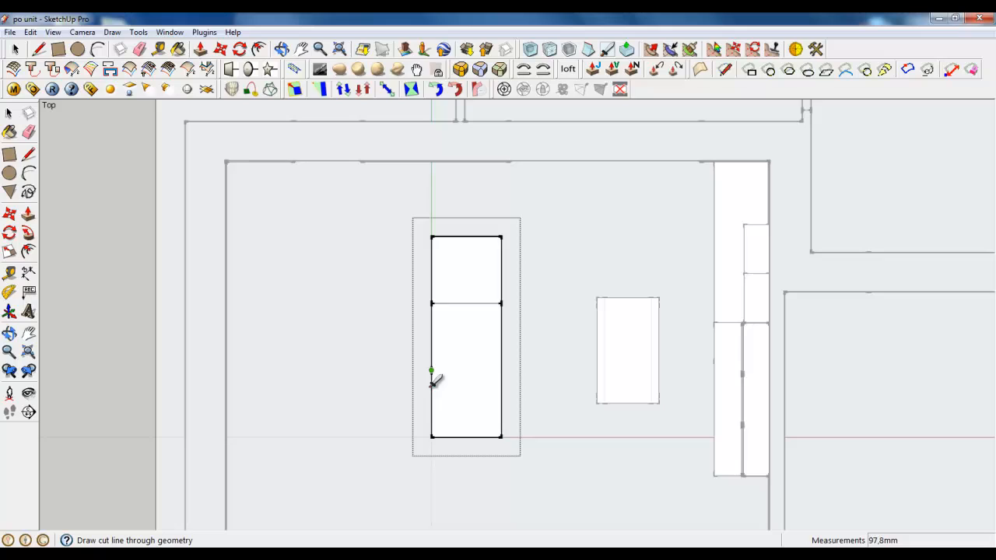
left_click(500, 371)
Cut across the box's width at the midpoint of each of its three sections
left_click(431, 337)
left_click(500, 337)
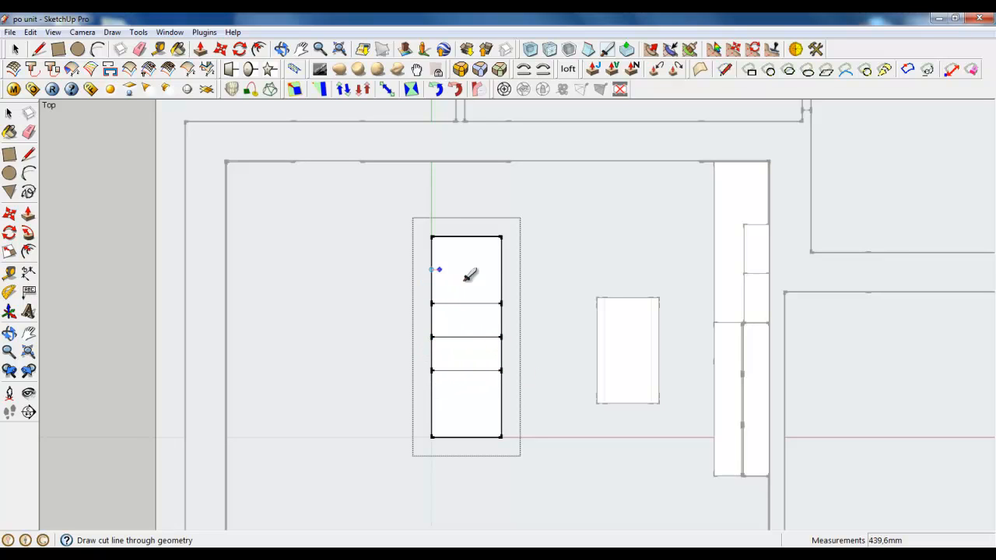
left_click(500, 269)
left_click(431, 404)
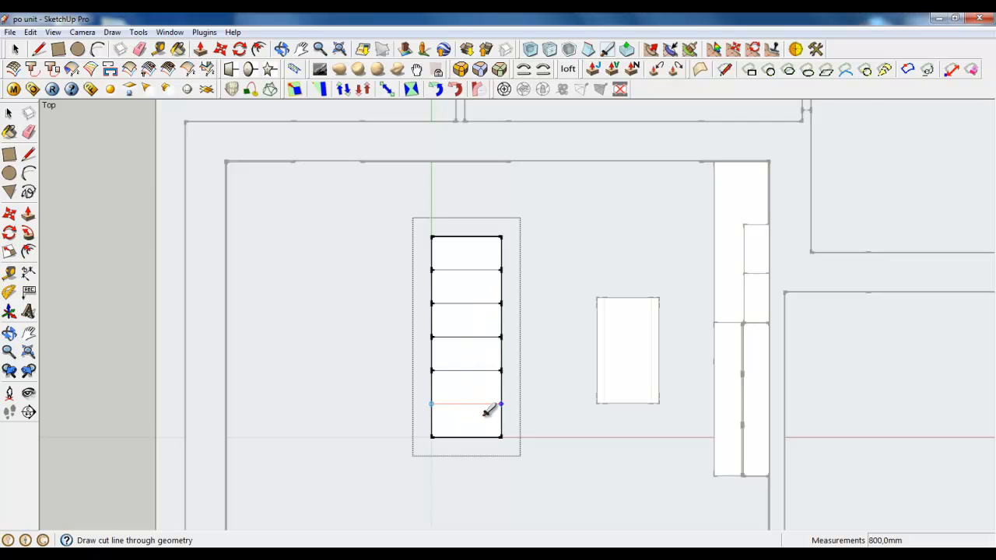
Add a close parallel cut on each side of the one-third division line nearer the kitchen
scroll(486, 405, "up", 8)
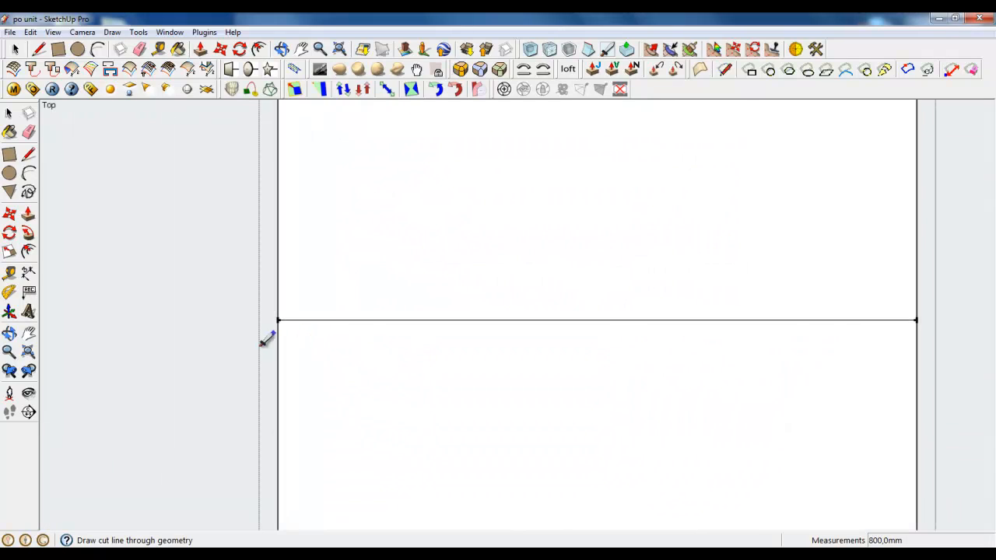
scroll(274, 344, "down", 2)
left_click(710, 340)
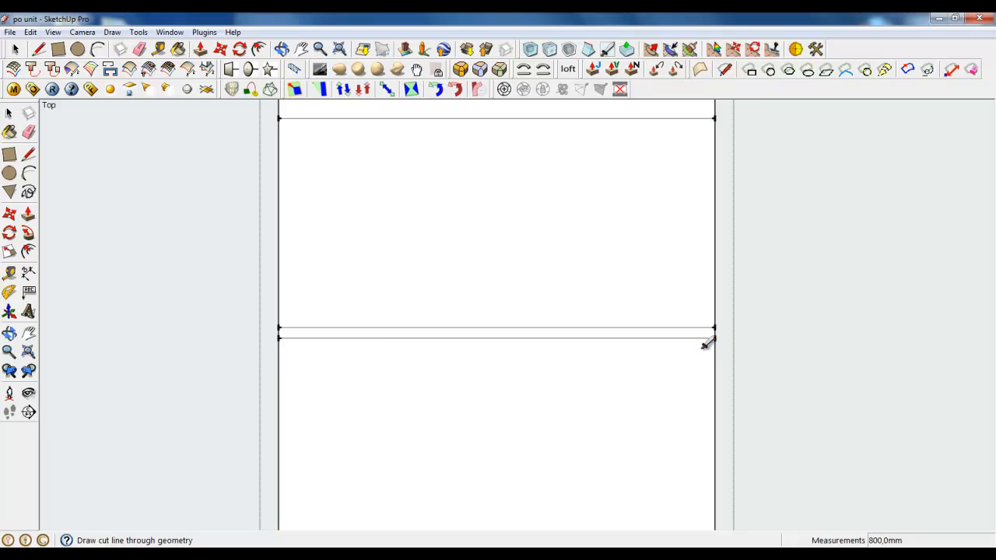
scroll(269, 322, "up", 3)
left_click(259, 313)
scroll(260, 312, "down", 3)
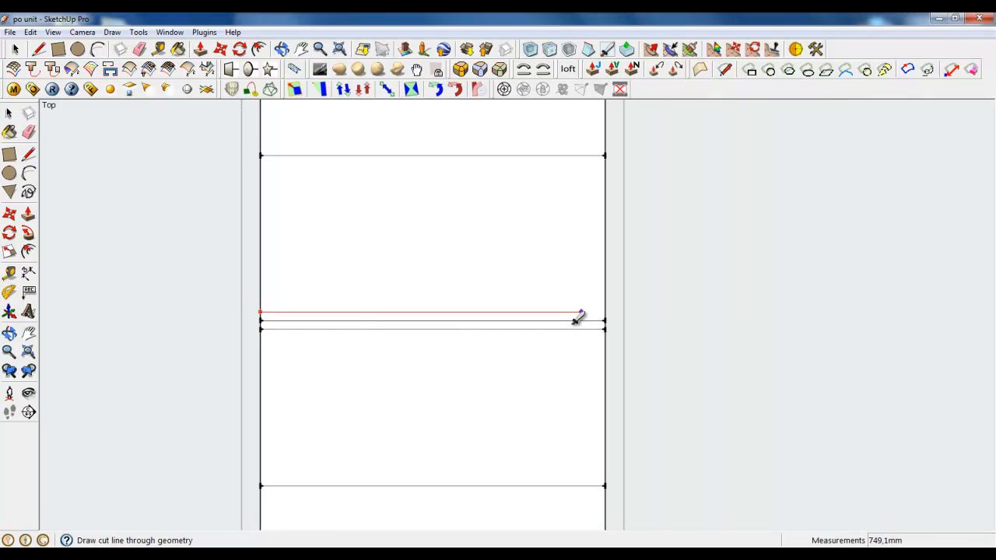
left_click(604, 312)
scroll(536, 442, "down", 3)
scroll(525, 443, "down", 2)
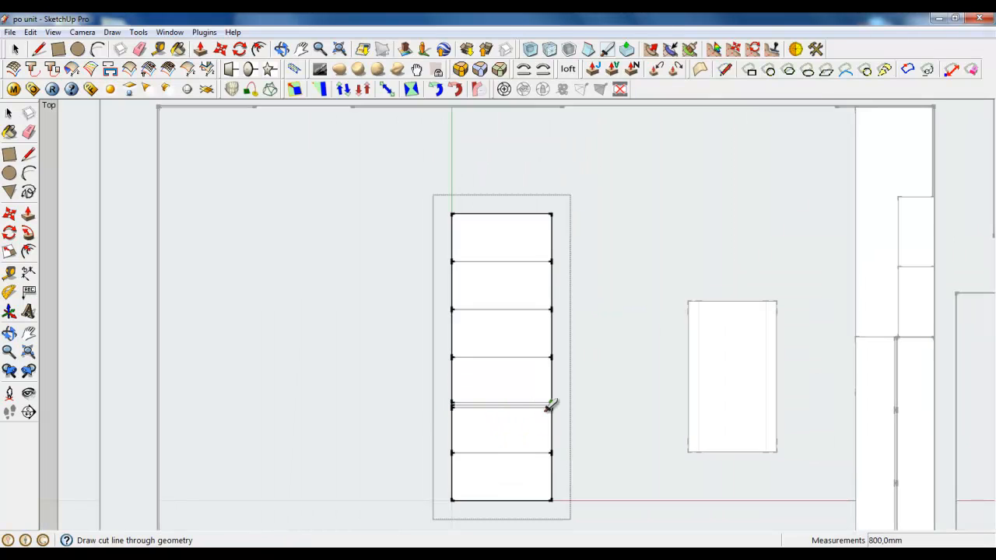
Add a close parallel cut on each side of the one-third division line farther from the kitchen
scroll(467, 320, "up", 4)
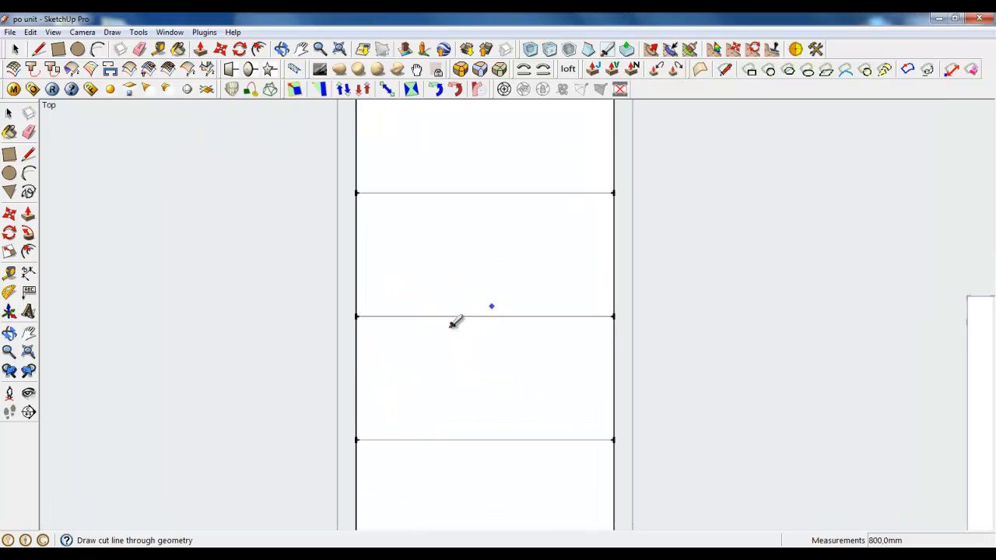
left_click(323, 317)
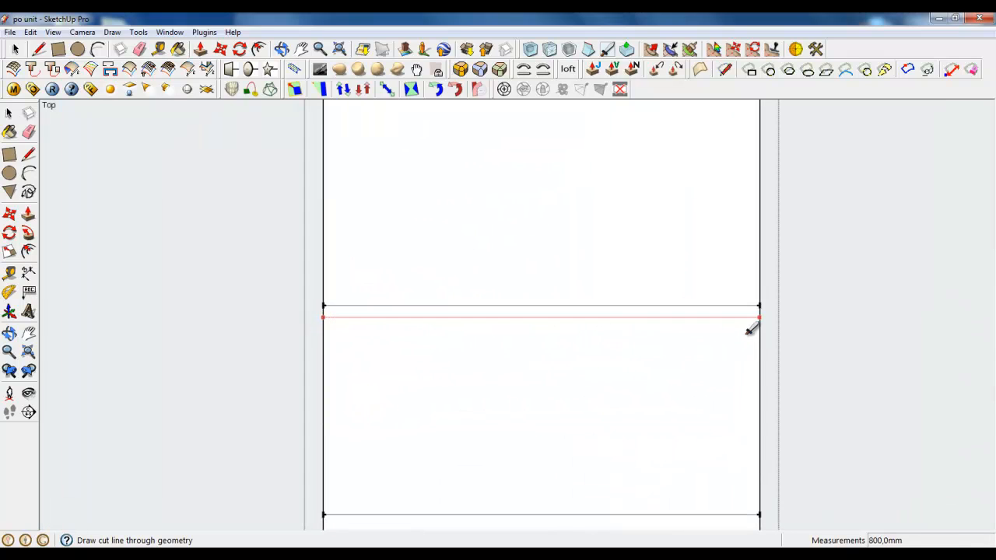
left_click(322, 294)
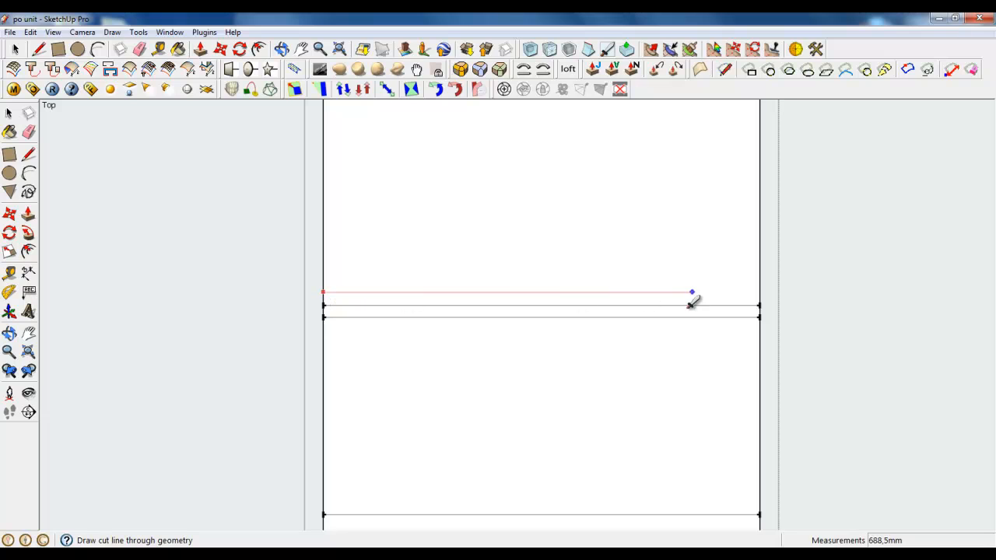
scroll(571, 311, "down", 5)
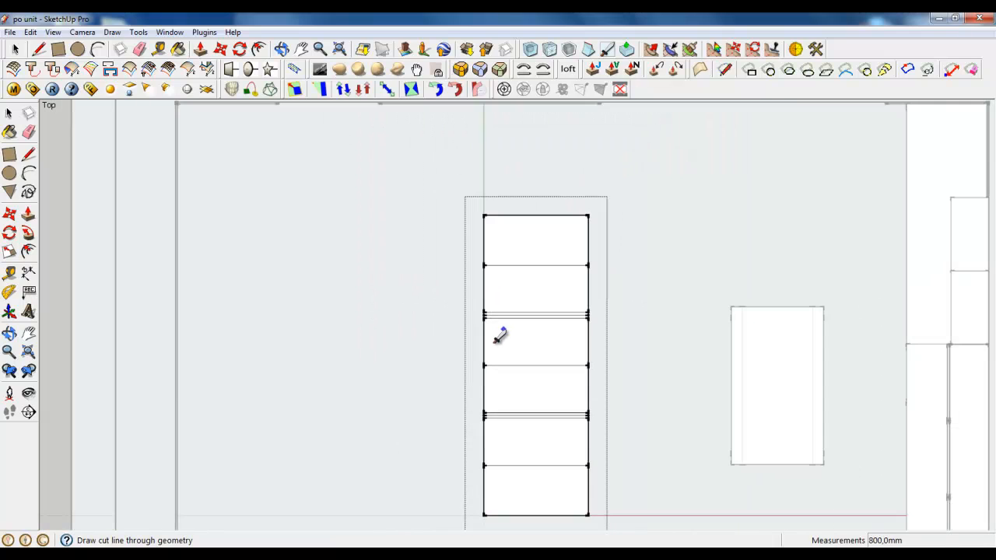
Cut the block lengthwise along its centre line and through the middle of each resulting half
scroll(515, 280, "down", 2)
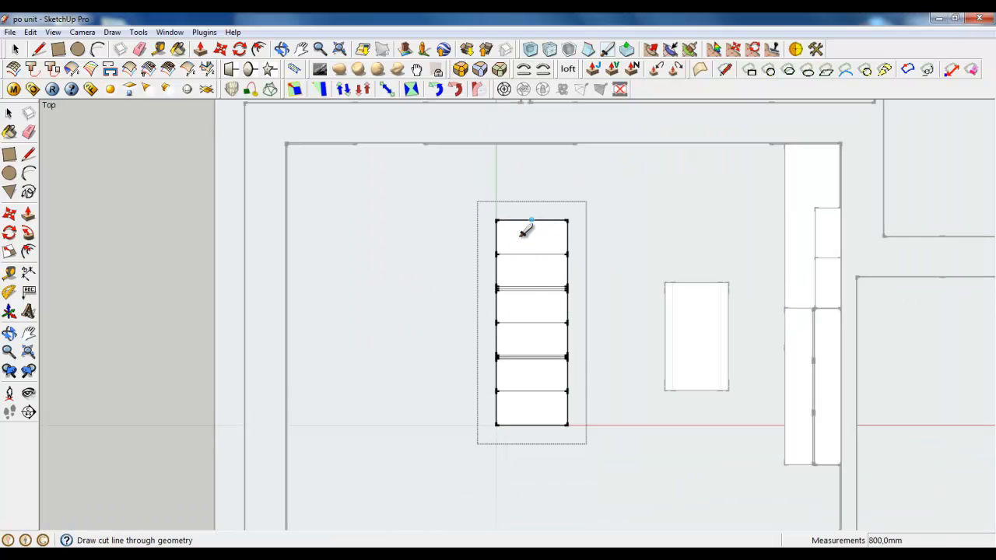
left_click(532, 221)
left_click(532, 425)
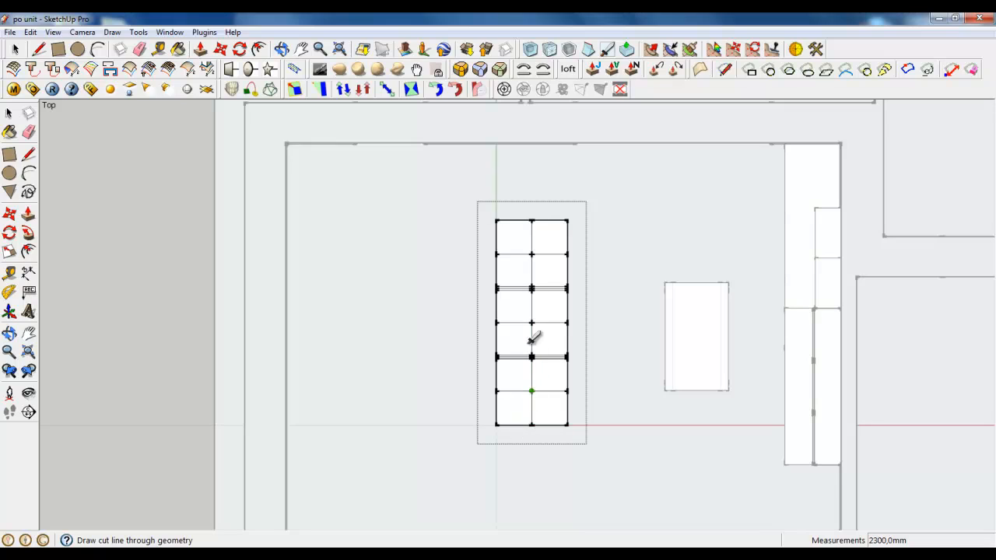
left_click(550, 221)
left_click(549, 425)
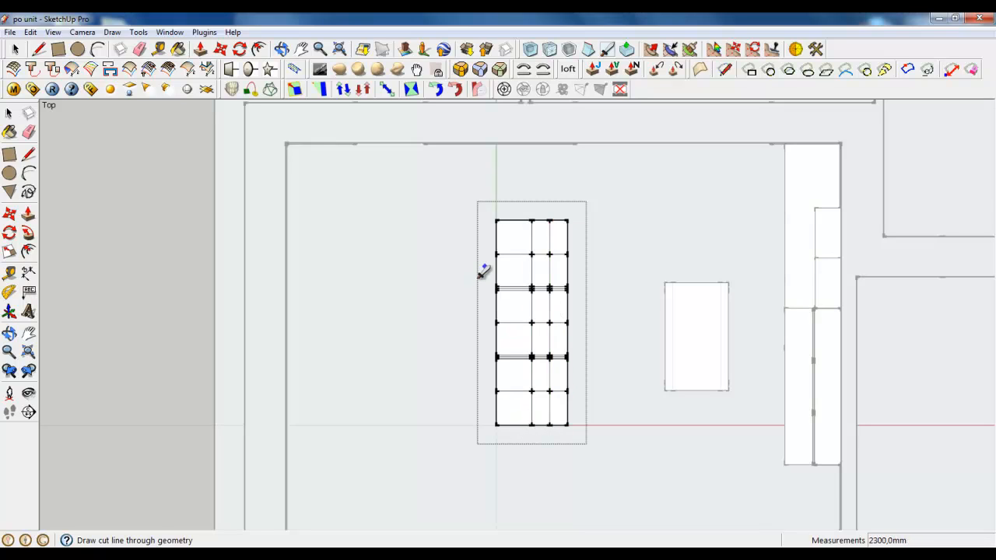
left_click(513, 221)
left_click(514, 425)
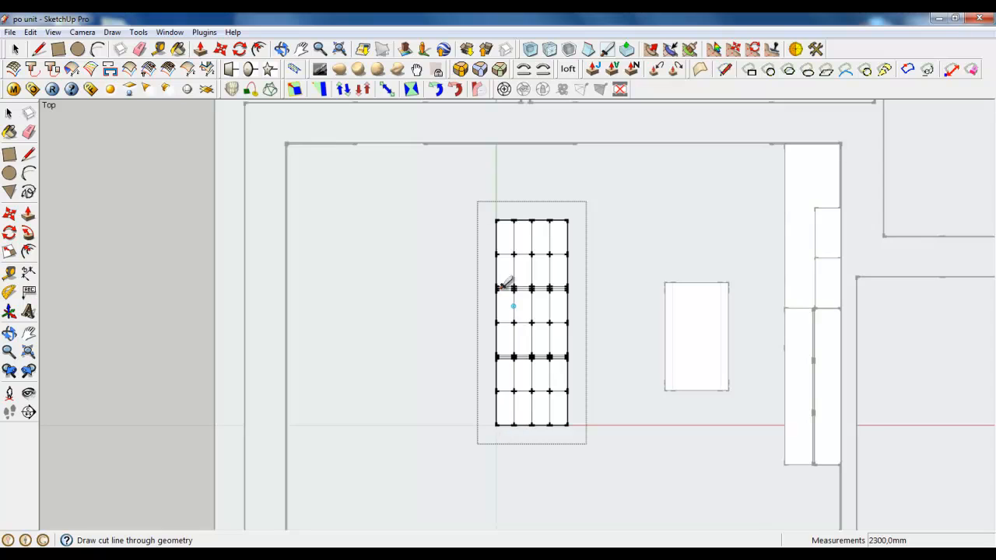
Cut straight across the block's width close to the end farther from the kitchen
scroll(520, 230, "up", 5)
scroll(529, 211, "up", 1)
left_click(398, 209)
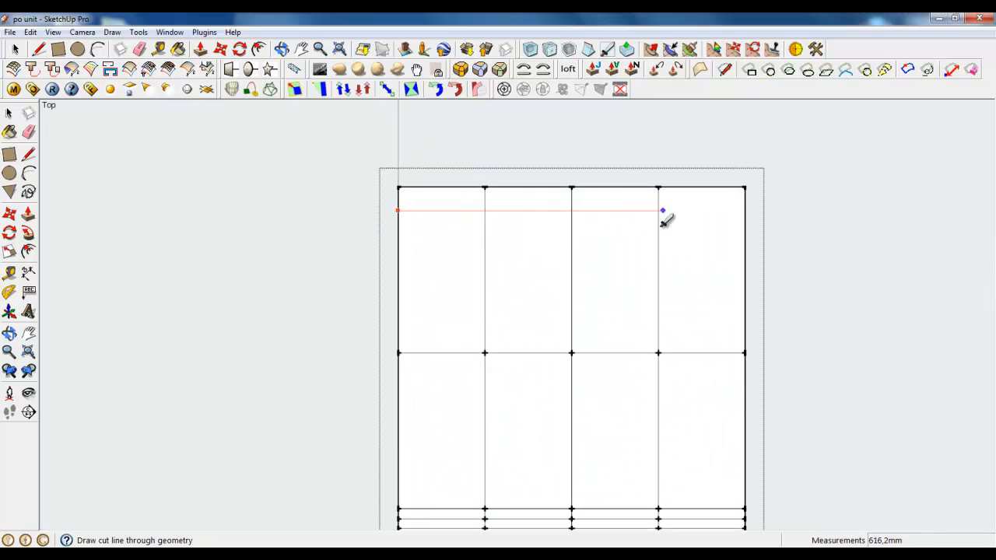
left_click(607, 49)
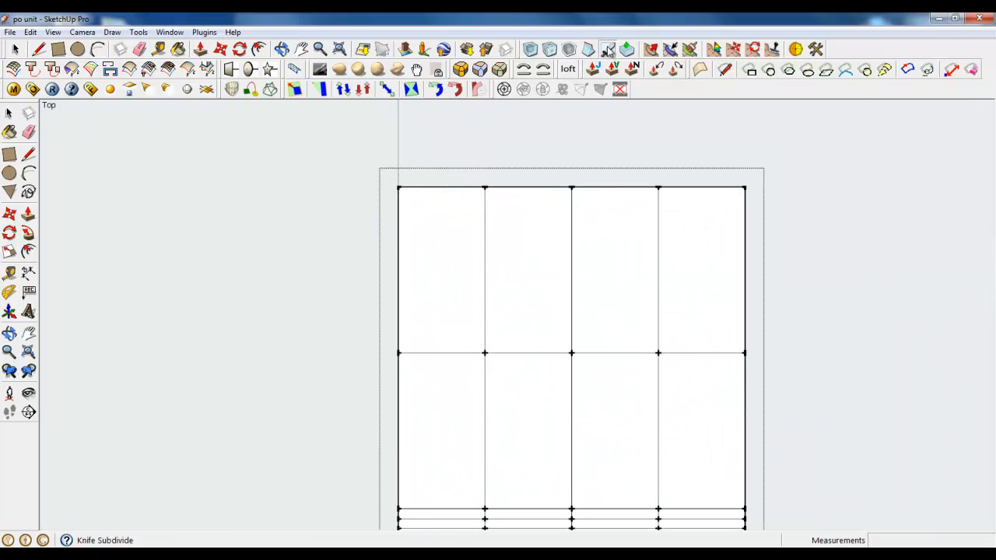
left_click(397, 232)
left_click(744, 232)
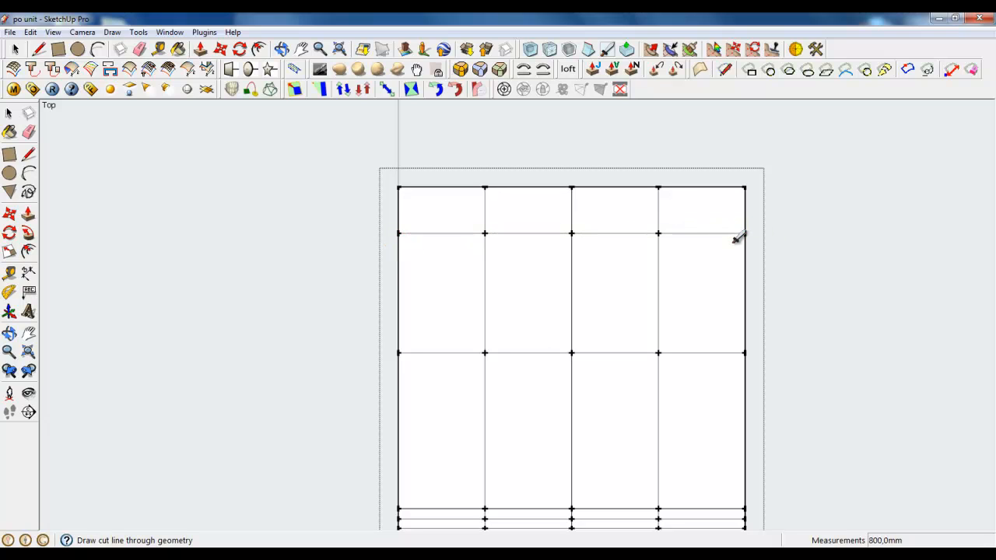
Cut lengthwise through the middle of the outer strip nearest the coffee table
left_click(701, 188)
scroll(662, 164, "down", 5)
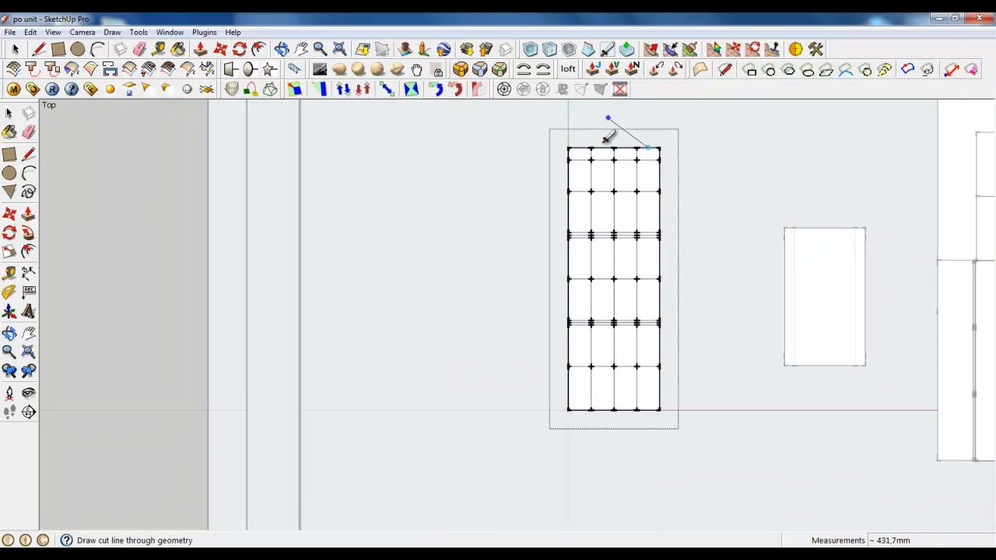
scroll(646, 406, "up", 3)
left_click(643, 400)
Cut straight across the block's width close to the end nearer the kitchen
scroll(653, 395, "up", 3)
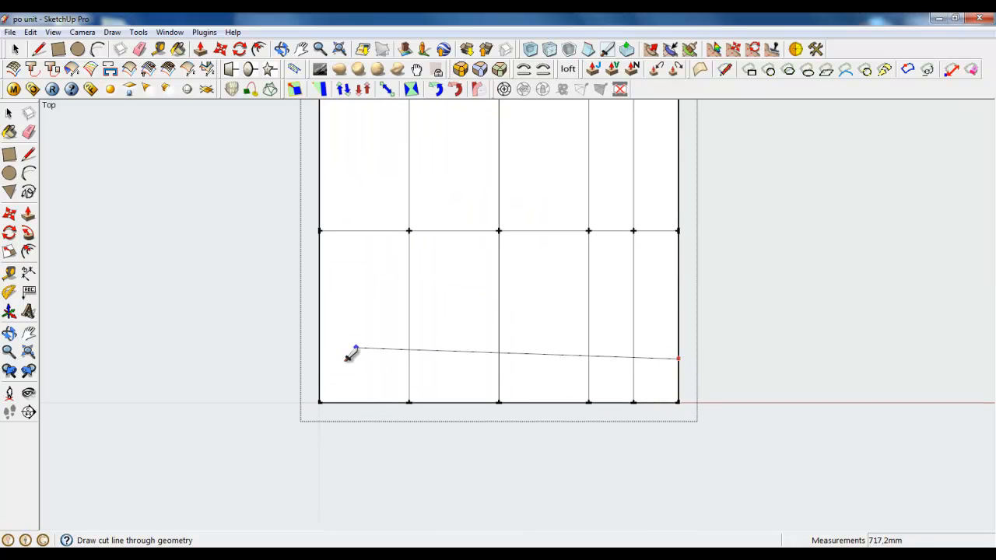
left_click(319, 360)
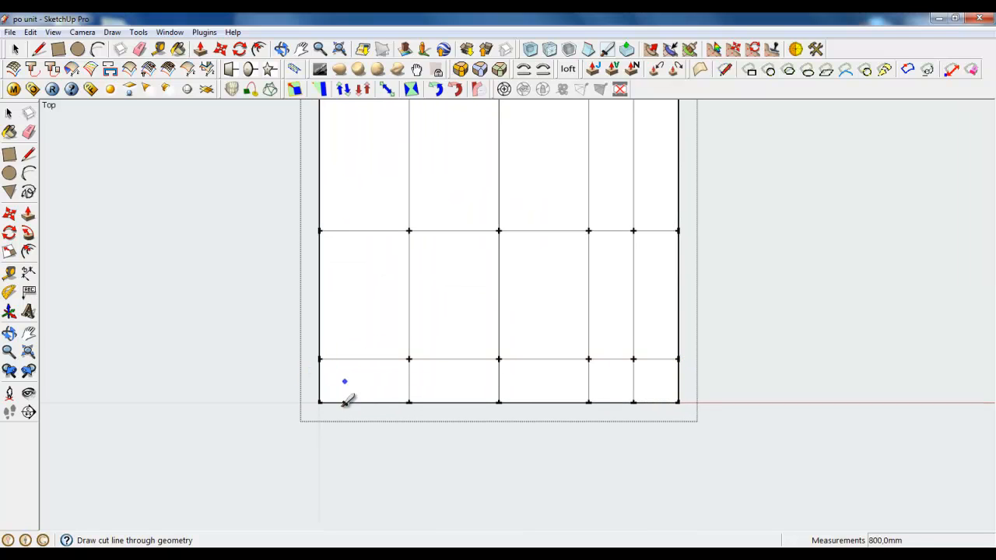
scroll(345, 400, "down", 5)
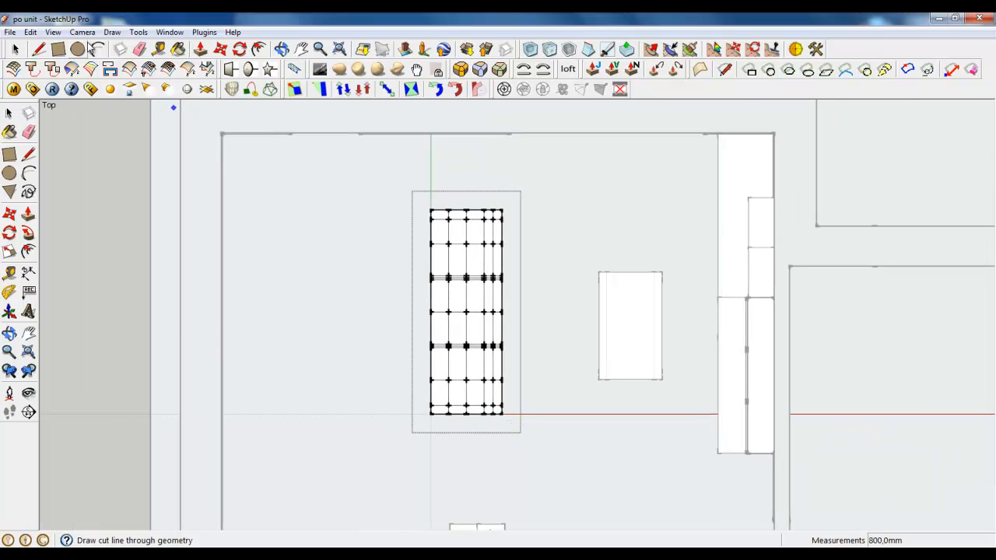
Switch the camera to perspective, view the block from a low corner angle and start the Rectangle tool
left_click(81, 32)
left_click(104, 102)
middle_click_drag(456, 327, 389, 269)
scroll(485, 429, "up", 5)
middle_click_drag(403, 356, 459, 405)
scroll(536, 478, "down", 3)
scroll(473, 377, "up", 2)
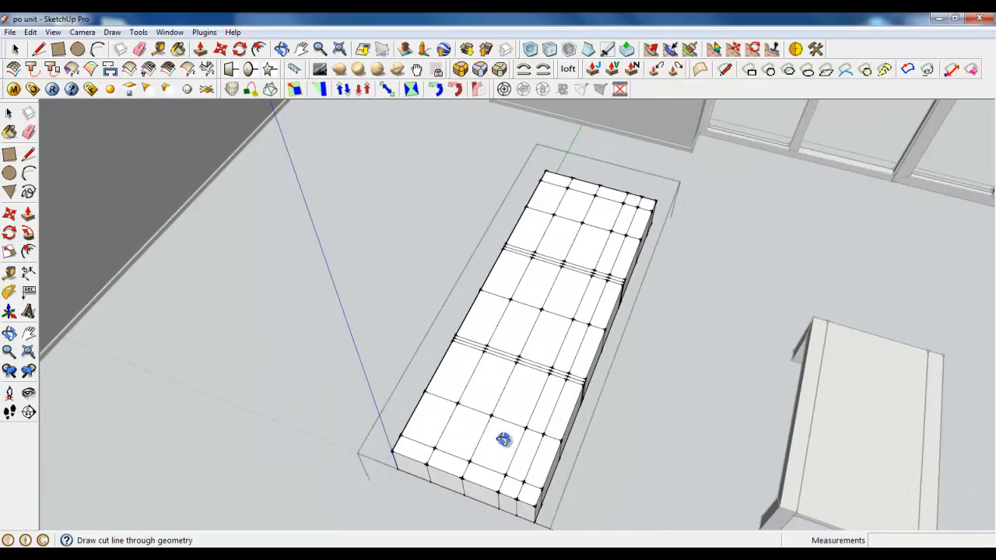
middle_click_drag(504, 440, 456, 339)
scroll(452, 369, "up", 5)
scroll(452, 370, "down", 4)
middle_click_drag(452, 373, 426, 364)
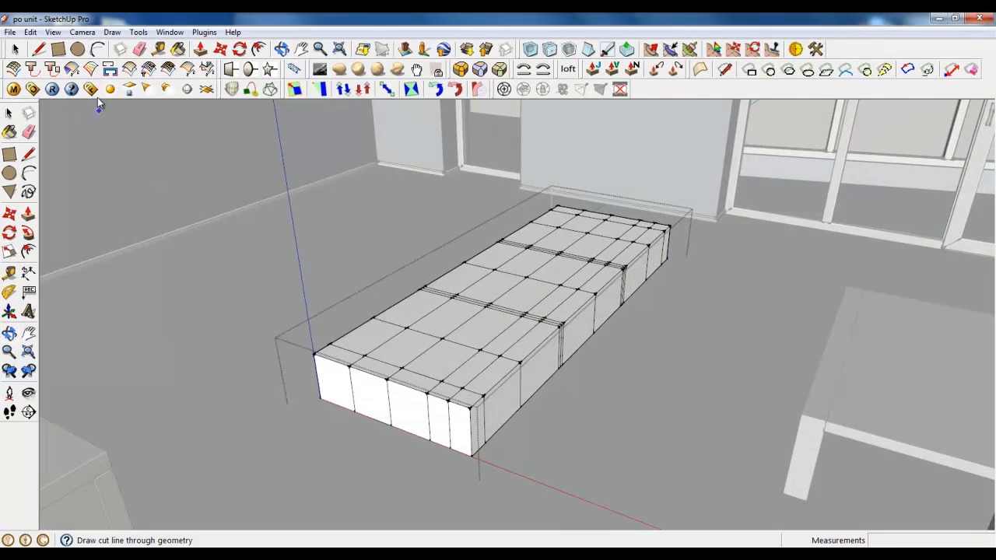
left_click(57, 49)
left_click(316, 377)
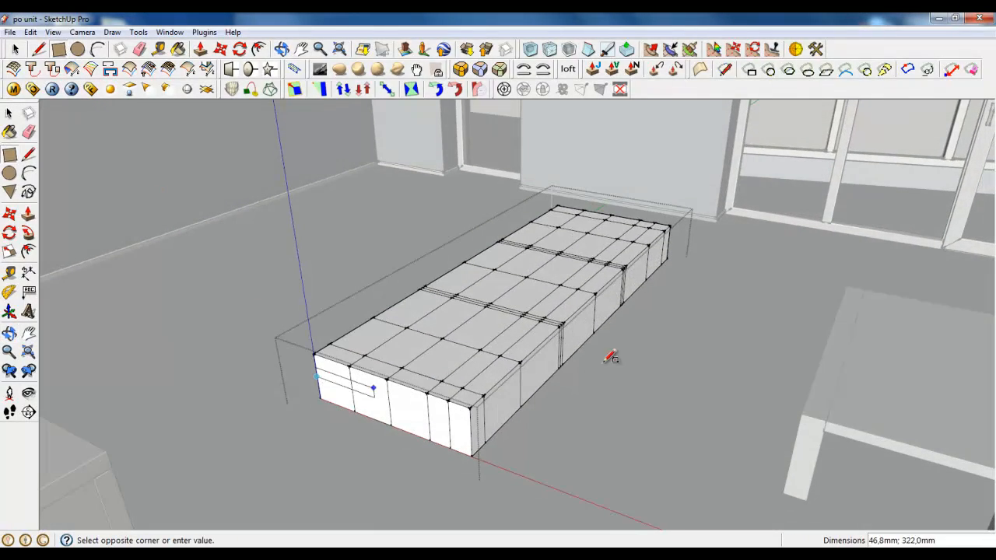
left_click(674, 236)
key("ctrl+z")
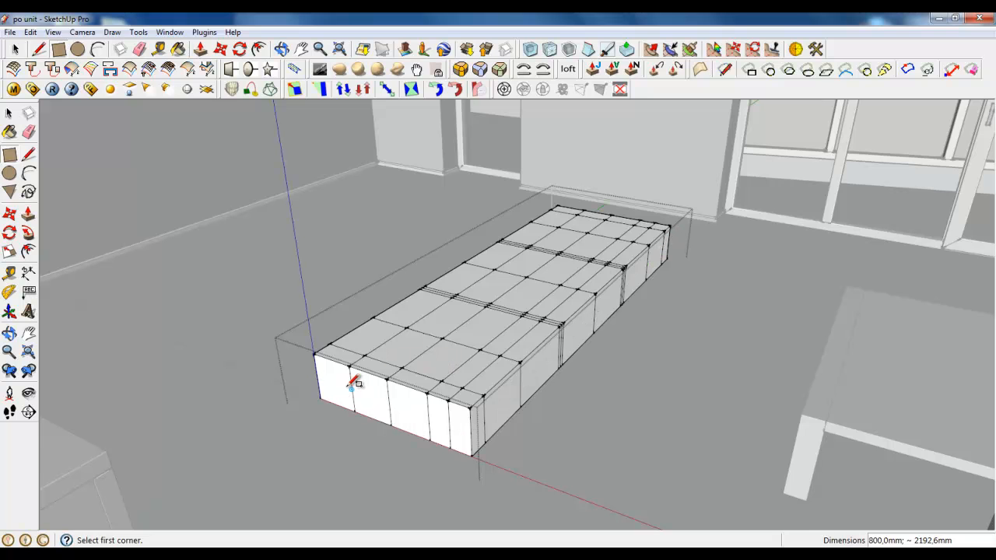
Draw an 800 × 2300 mm rectangle through the block at mid-height, between the midpoints of diagonally opposite vertical corner edges
left_click(317, 376)
scroll(671, 247, "up", 4)
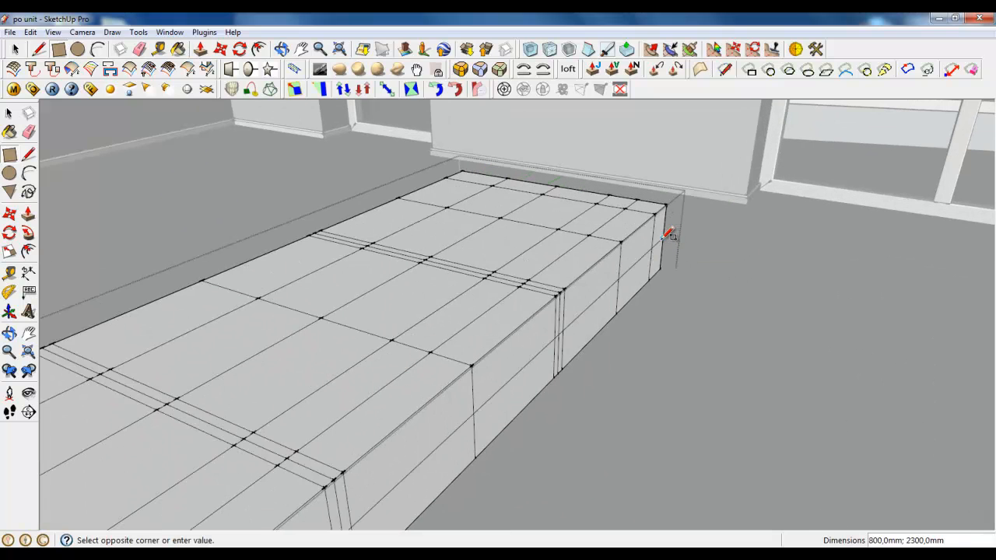
left_click(660, 237)
Delete the horizontal mid-height face inside the block, keeping its outline edges
scroll(609, 227, "up", 2)
mouse_move(610, 225)
middle_mouse_down()
mouse_move(585, 291)
mouse_move(605, 240)
middle_mouse_up()
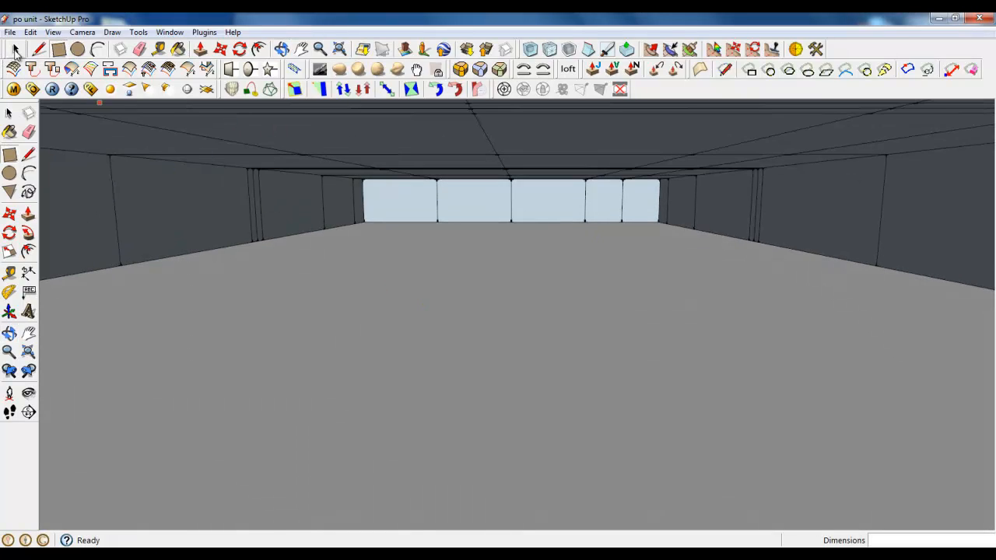
left_click(15, 49)
left_click(497, 344)
key("Delete")
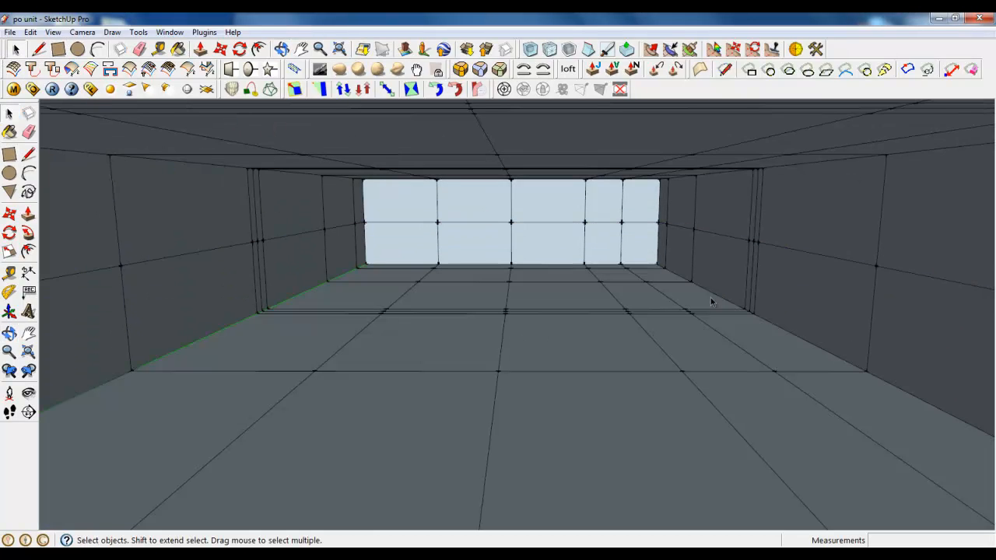
Move all mid-height edges of the short end nearer the kitchen 20 mm outward along the green axis
middle_click_drag(711, 297, 460, 317)
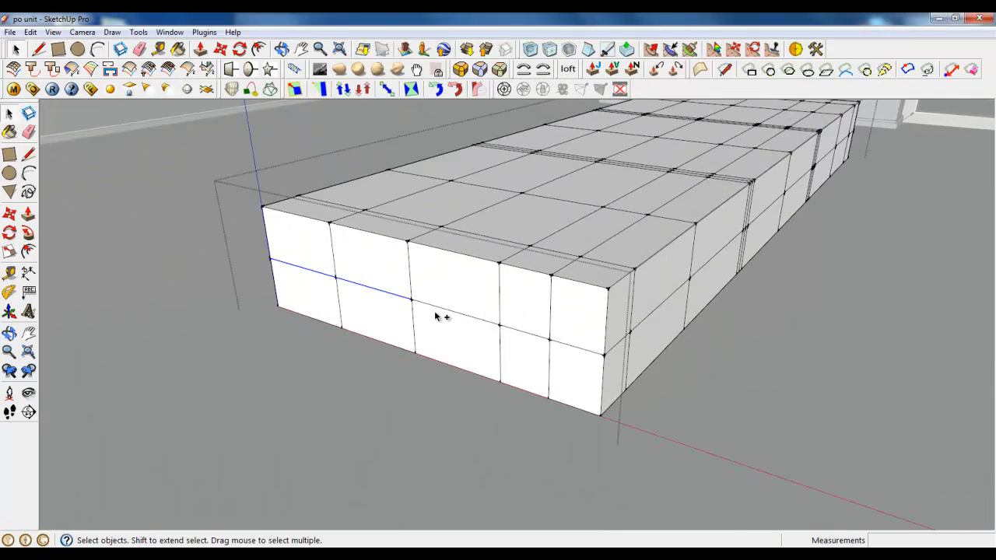
left_click(436, 306, "ctrl")
left_click(530, 335, "ctrl")
left_click(562, 344, "ctrl")
middle_click_drag(561, 343, 315, 183)
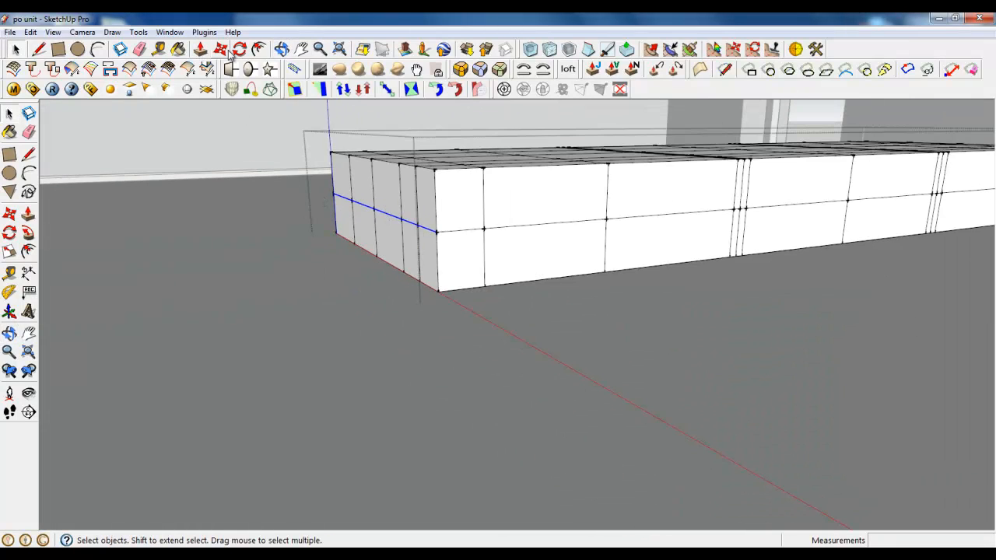
left_click(222, 50)
scroll(405, 247, "up", 4)
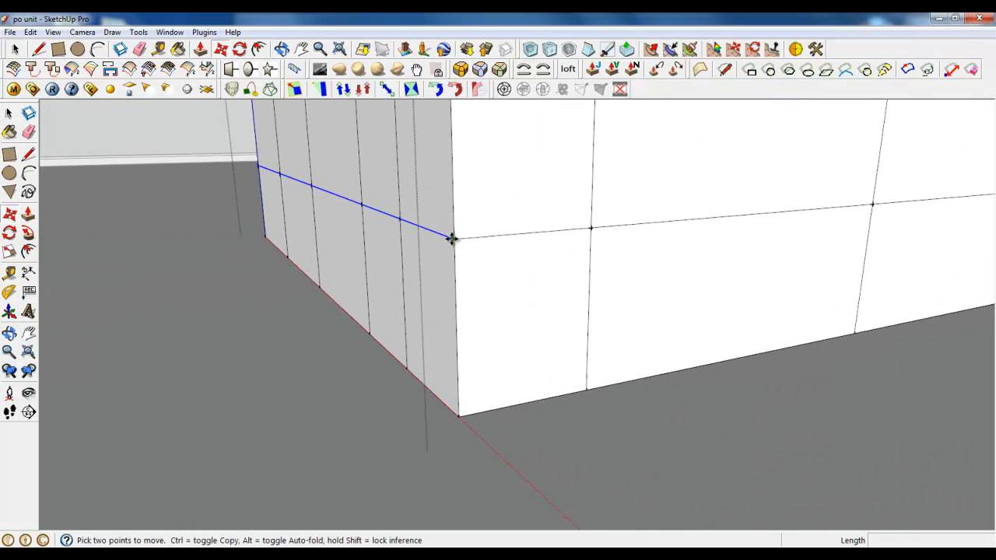
left_click(452, 239)
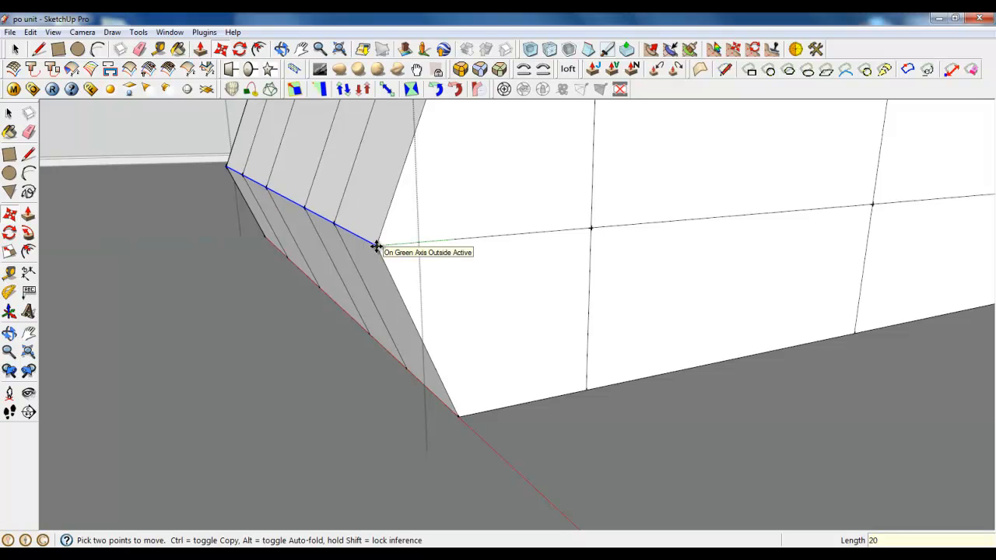
key("Return")
Select the mid-height edges along the block's long side facing the coffee table and check the selection at the far corner
middle_click_drag(373, 247, 717, 235)
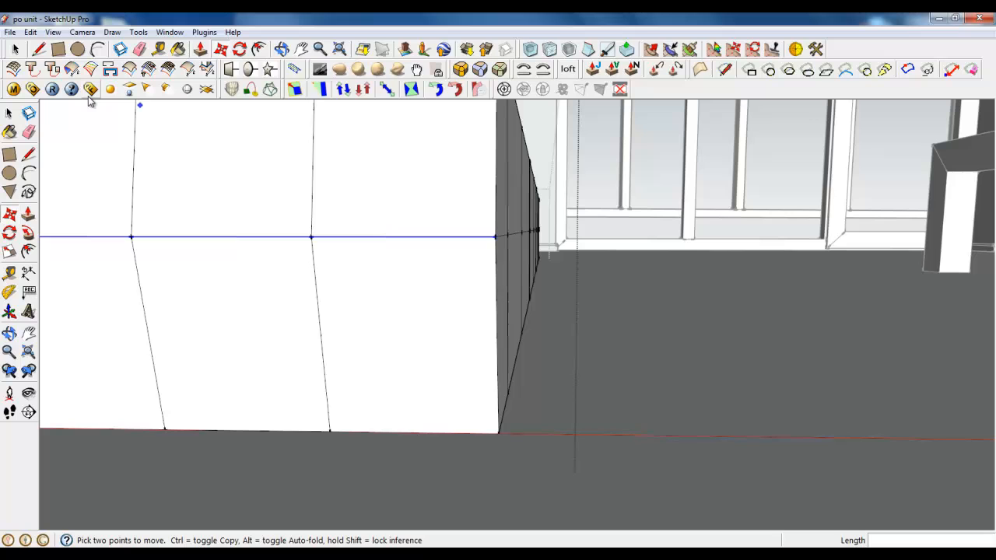
left_click(15, 49)
left_click_drag(461, 200, 537, 246)
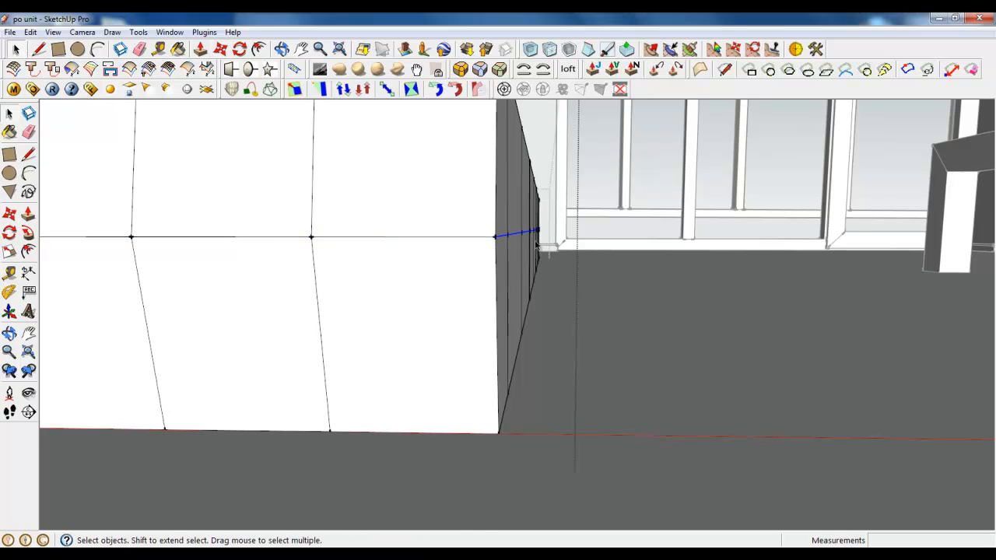
middle_click_drag(537, 246, 258, 279)
scroll(258, 278, "up", 2)
scroll(257, 221, "up", 2)
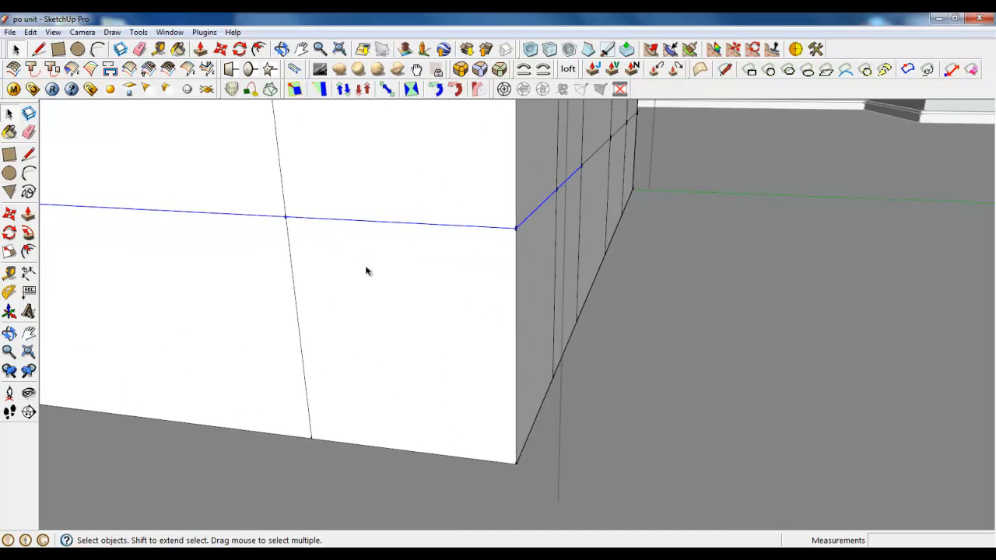
middle_click_drag(368, 271, 207, 276)
middle_click_drag(423, 294, 334, 273)
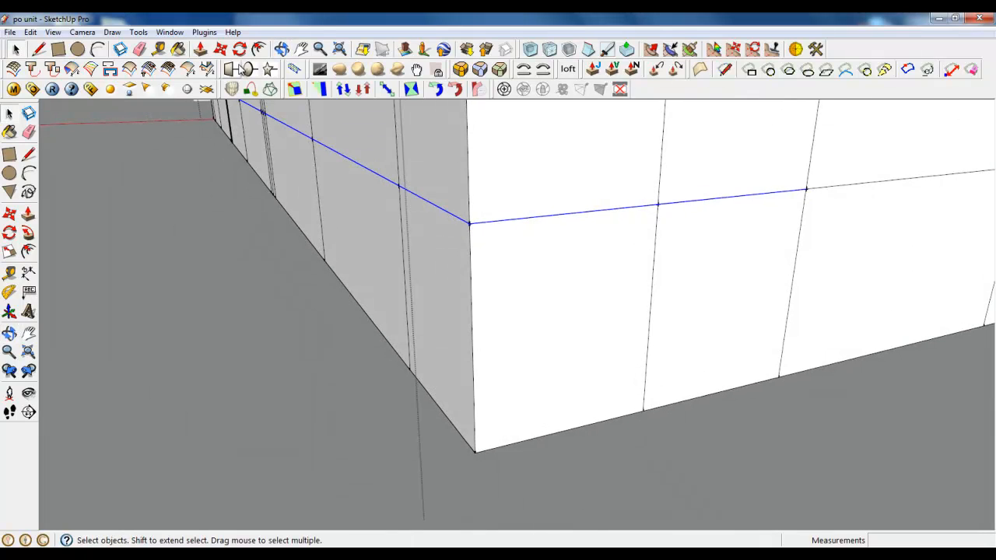
key("m")
left_click(461, 223)
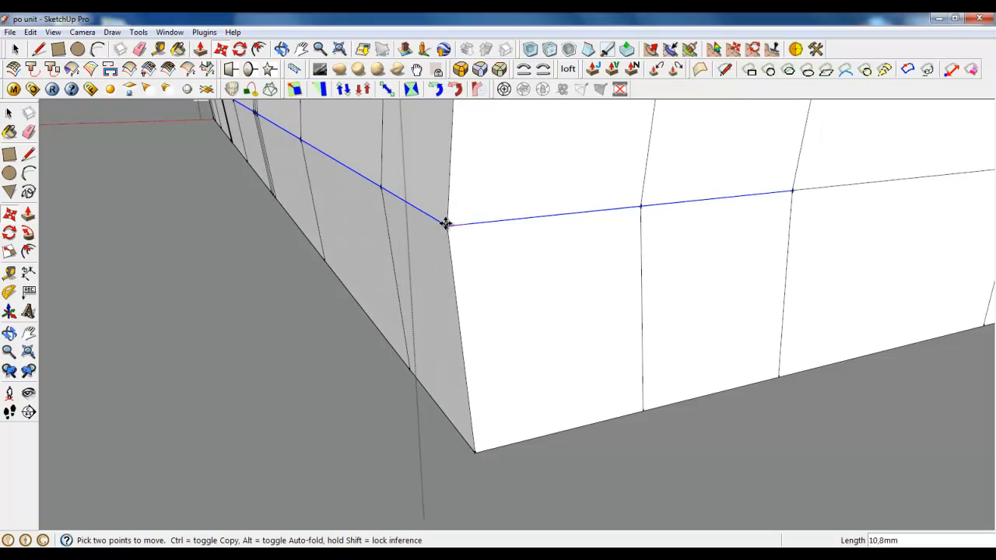
left_click(445, 224)
key("ctrl+z")
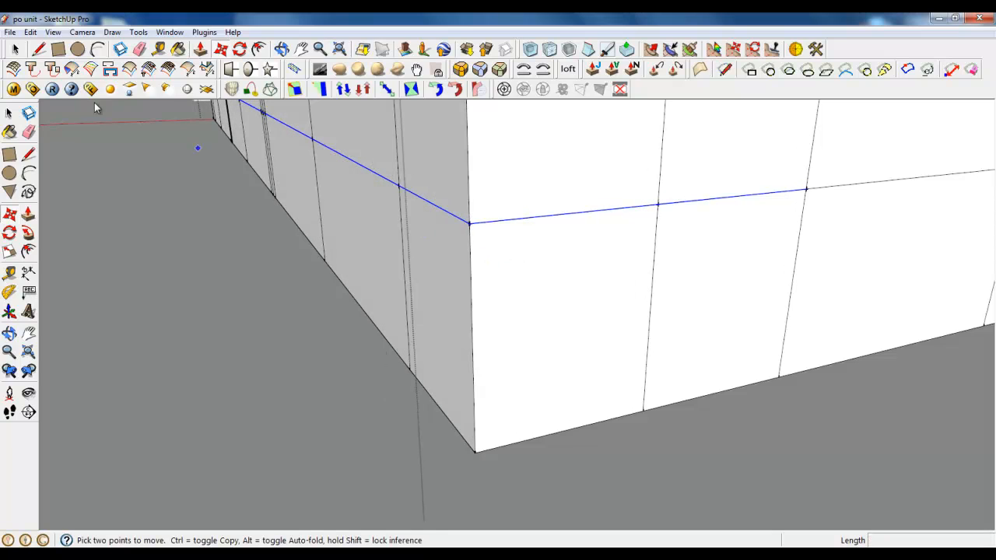
Deselect the two mid-height edges on the adjoining short end and move the long side's mid-height edges 20 mm outward along the red axis
left_click(15, 50)
left_click(568, 214, "ctrl+shift")
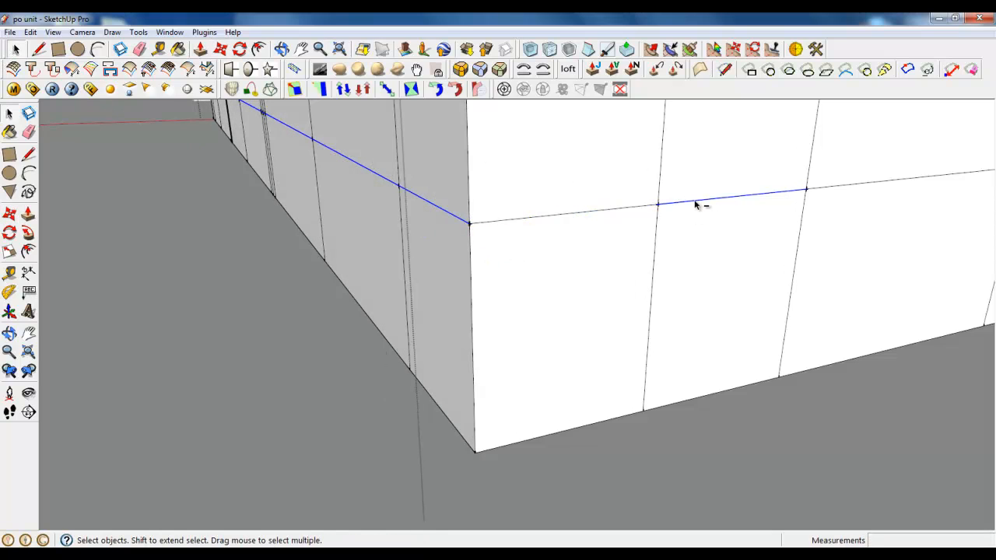
left_click(229, 70)
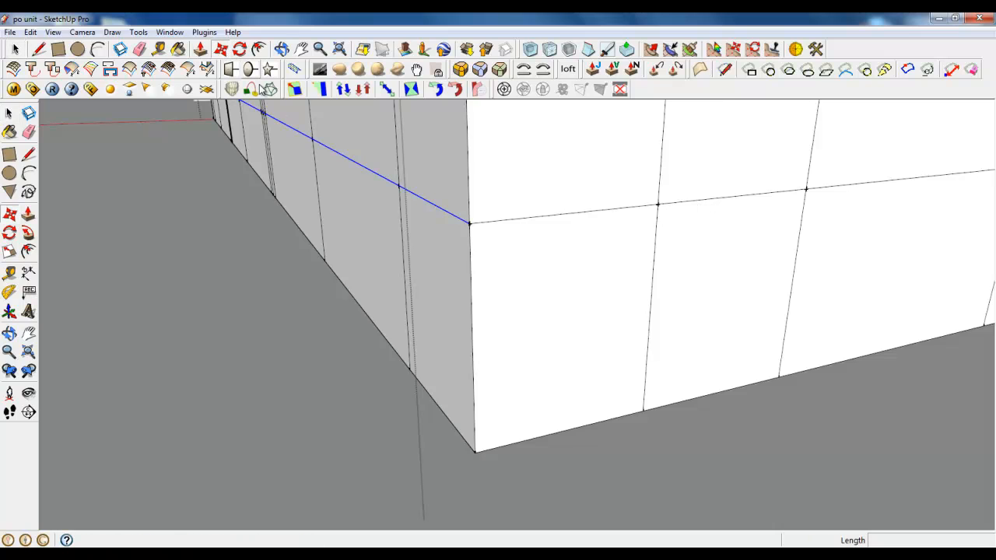
left_click(468, 224)
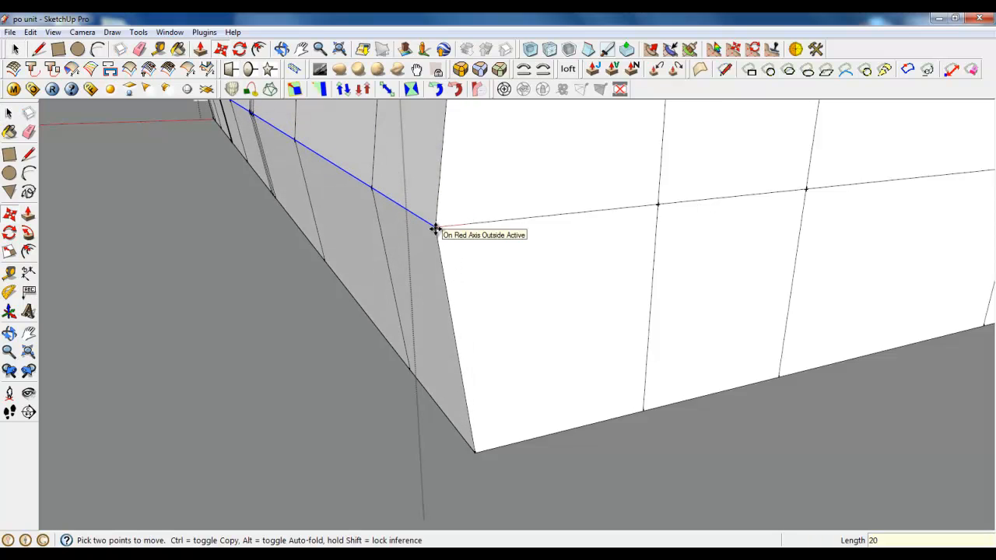
left_click(436, 229)
Select the mid-height edges of the other short end and move them 20 mm outward along the green axis
middle_click_drag(453, 262, 768, 219)
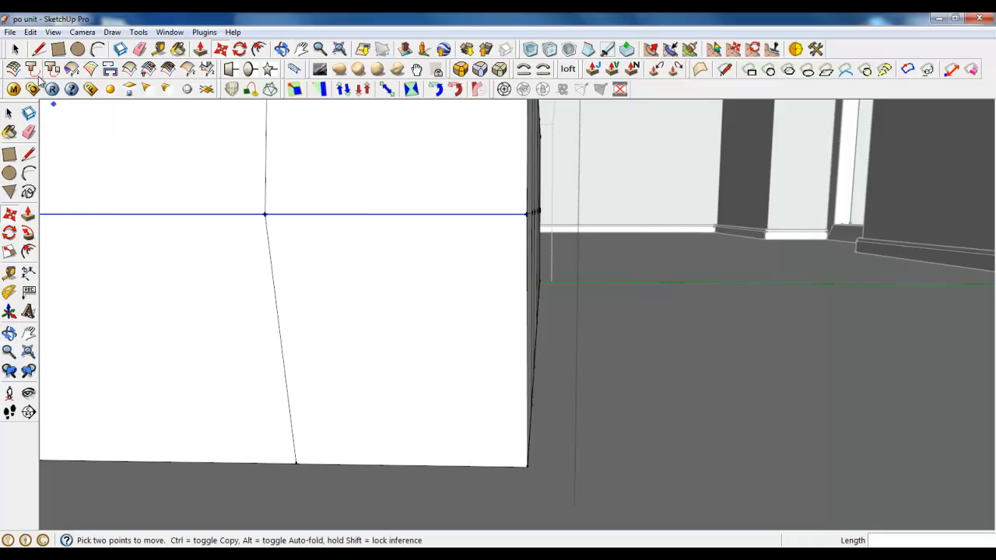
left_click(15, 49)
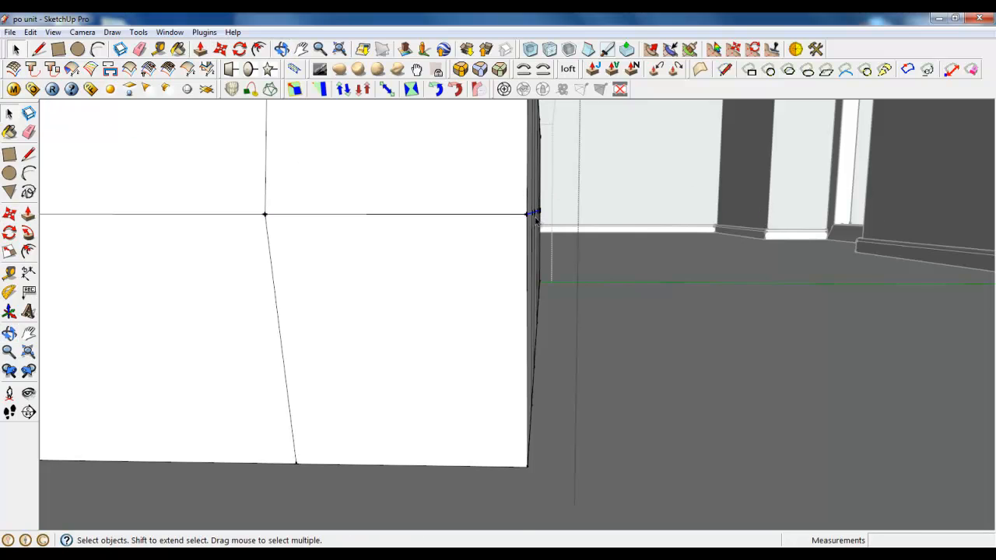
middle_click_drag(561, 226, 163, 257)
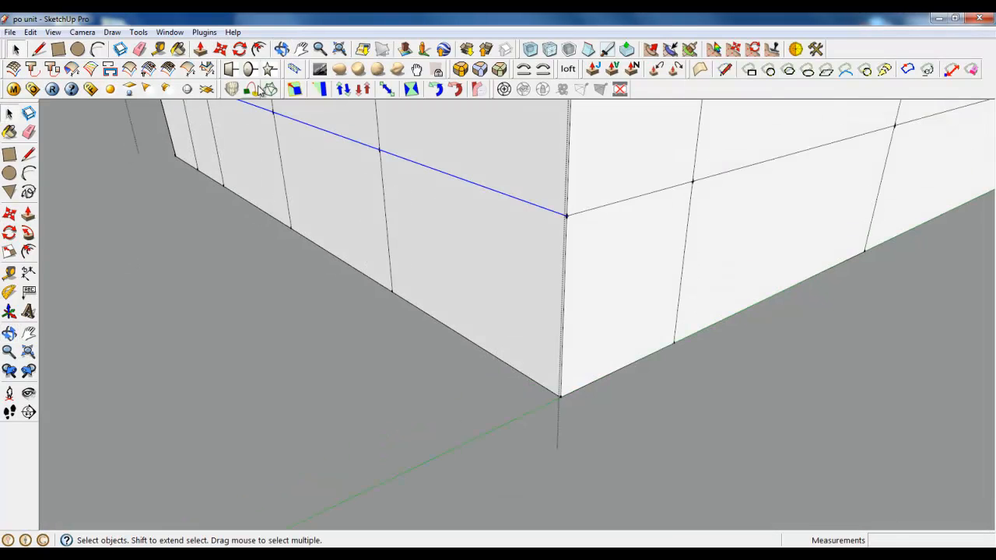
key("m")
left_click(566, 212)
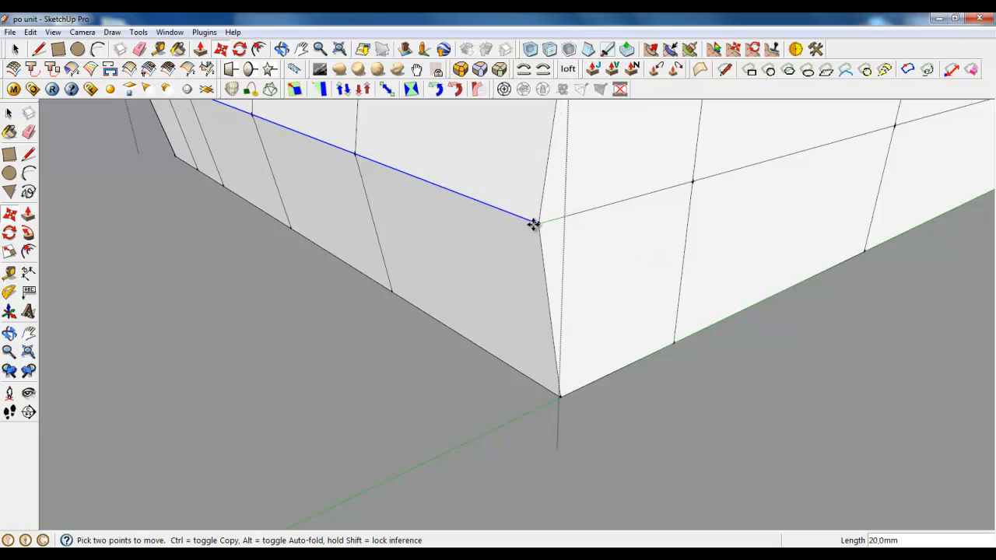
left_click(533, 225)
Select the top outer edges along the block's short end, from corner to corner
middle_click_drag(361, 287, 792, 366)
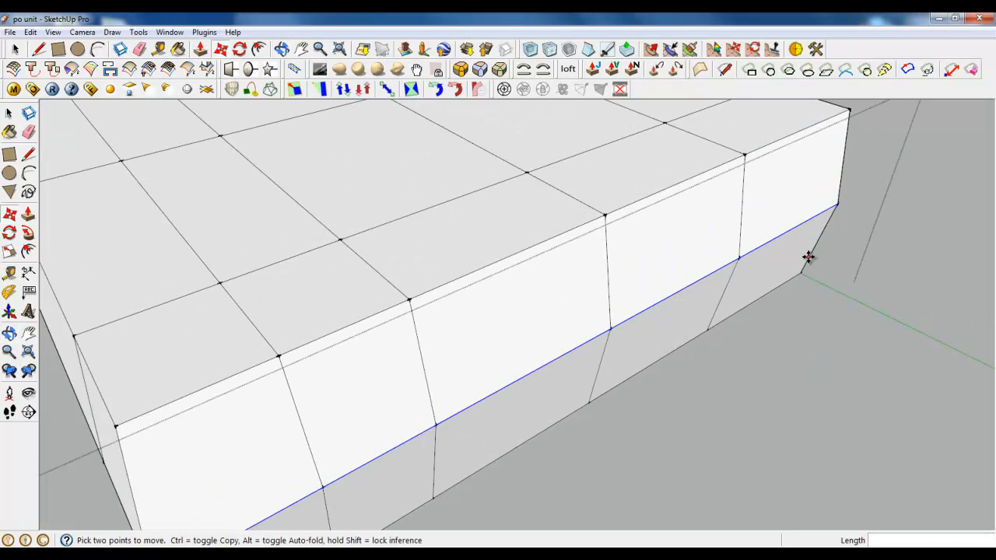
middle_click_drag(809, 257, 536, 249)
left_click(15, 50)
scroll(710, 206, "up", 1)
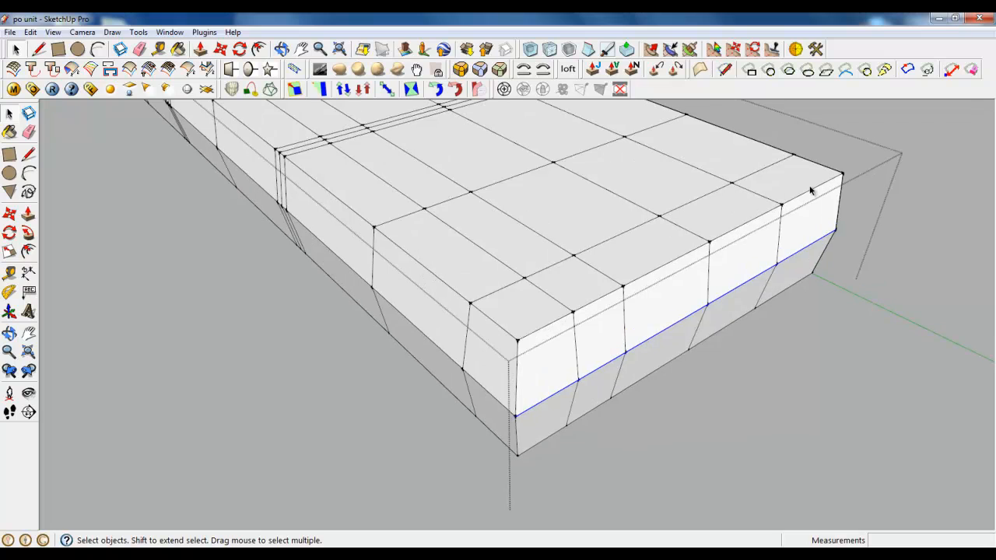
left_click(811, 189)
left_click(764, 215, "ctrl")
left_click(684, 254, "ctrl")
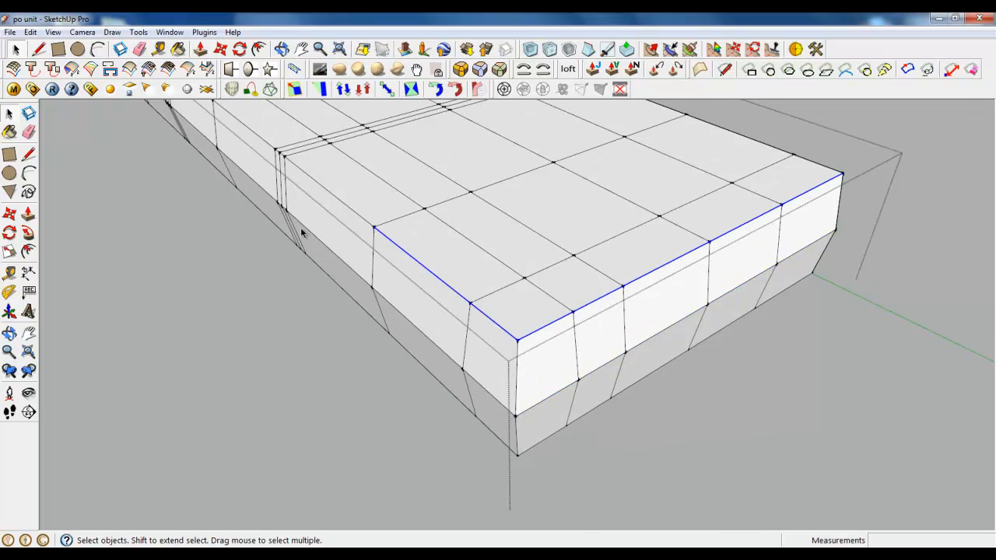
Add the top edges of the coffee-table side and the opposite short end to the selection and move them all 35 mm down along the blue axis
middle_click_drag(301, 227, 393, 137)
left_click_drag(595, 354, 595, 355, "ctrl")
middle_click_drag(595, 355, 709, 383)
scroll(313, 313, "up", 5)
middle_click_drag(330, 244, 643, 318)
scroll(604, 320, "down", 3)
scroll(704, 522, "up", 2)
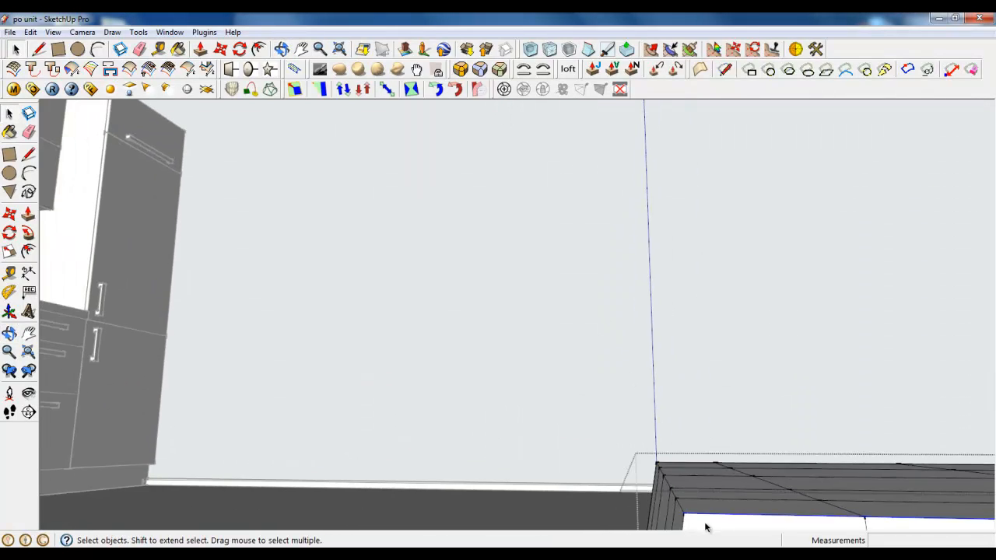
middle_click_drag(692, 511, 659, 483)
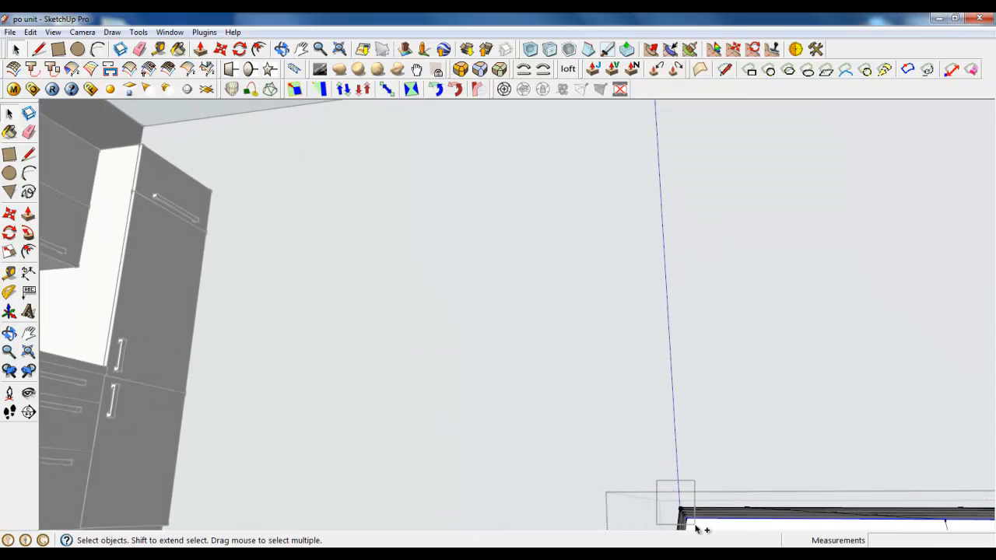
scroll(754, 529, "up", 3)
scroll(545, 401, "down", 5)
middle_click_drag(494, 411, 577, 450)
scroll(747, 467, "up", 4)
middle_click_drag(509, 429, 651, 456)
scroll(651, 456, "up", 3)
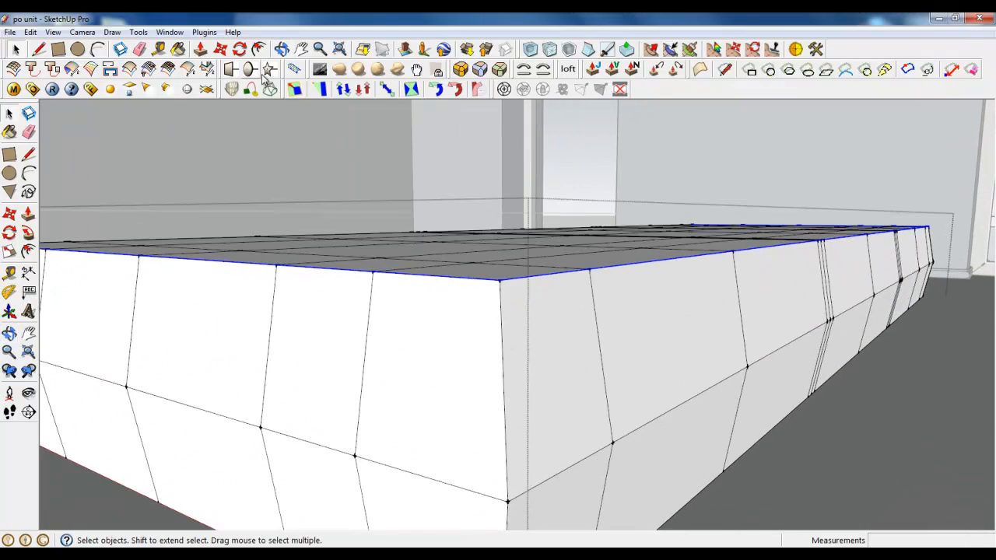
left_click(240, 49)
left_click(500, 281)
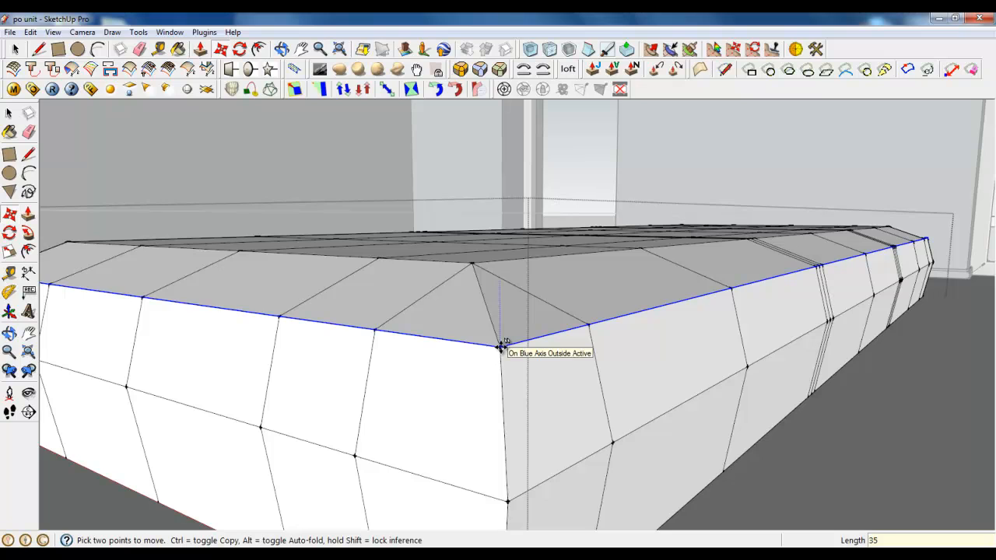
key("Return")
Delete the diagonal edge across the bevelled top corner and draw a line from the outer corner to the inner top corner instead
middle_click_drag(934, 267, 816, 298, "shift")
scroll(809, 294, "up", 4)
middle_click_drag(776, 267, 502, 356)
key("space")
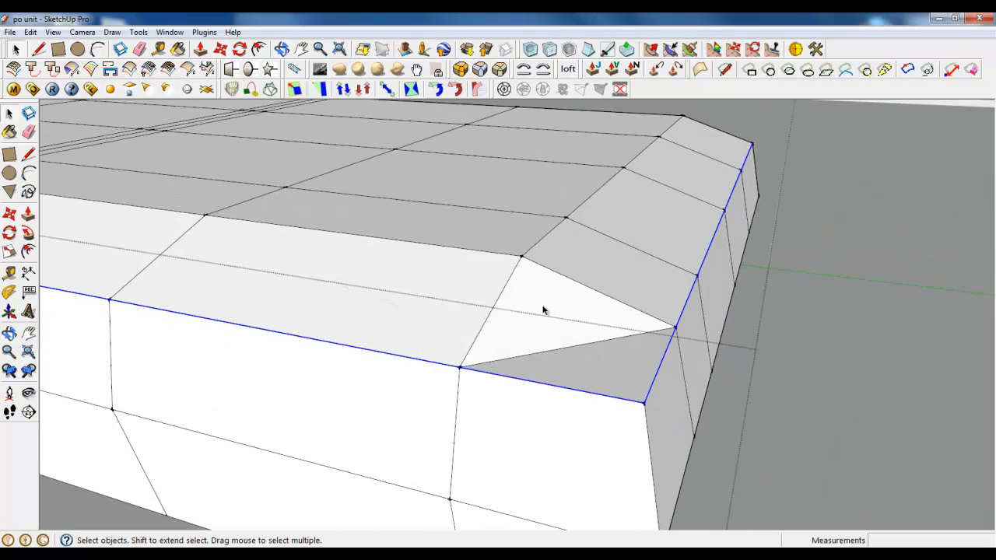
left_click(540, 355)
key("Delete")
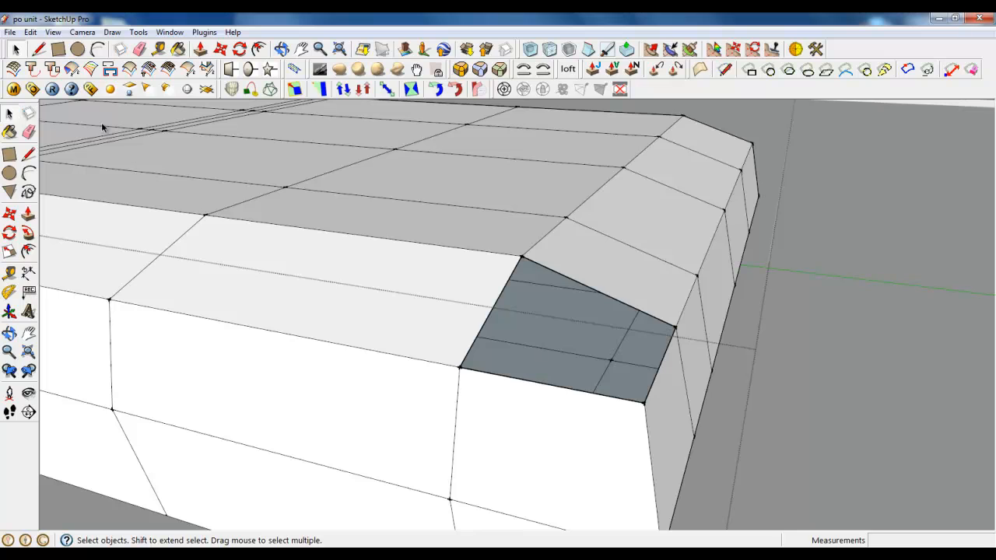
left_click(38, 49)
left_click(646, 402)
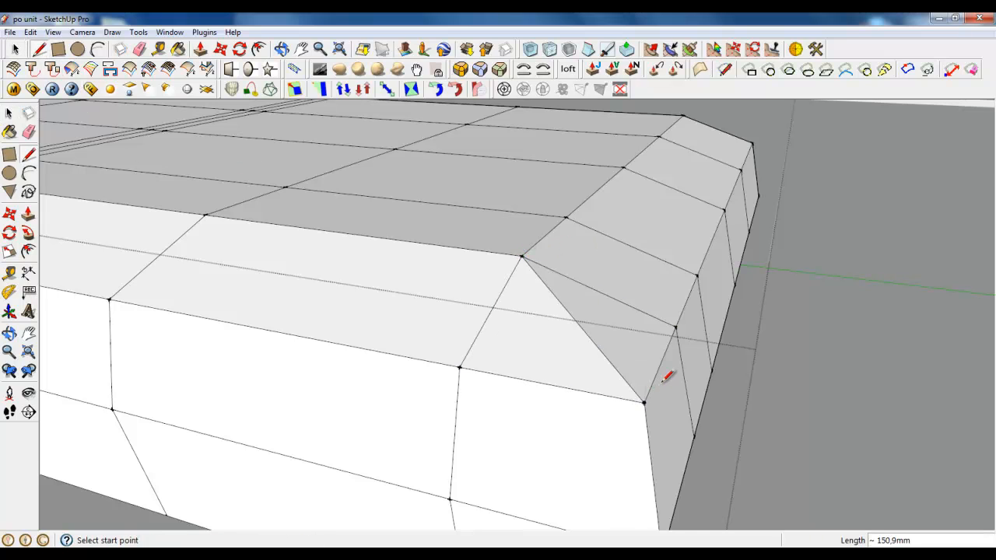
scroll(654, 389, "down", 2)
left_click(16, 49)
scroll(670, 337, "down", 3)
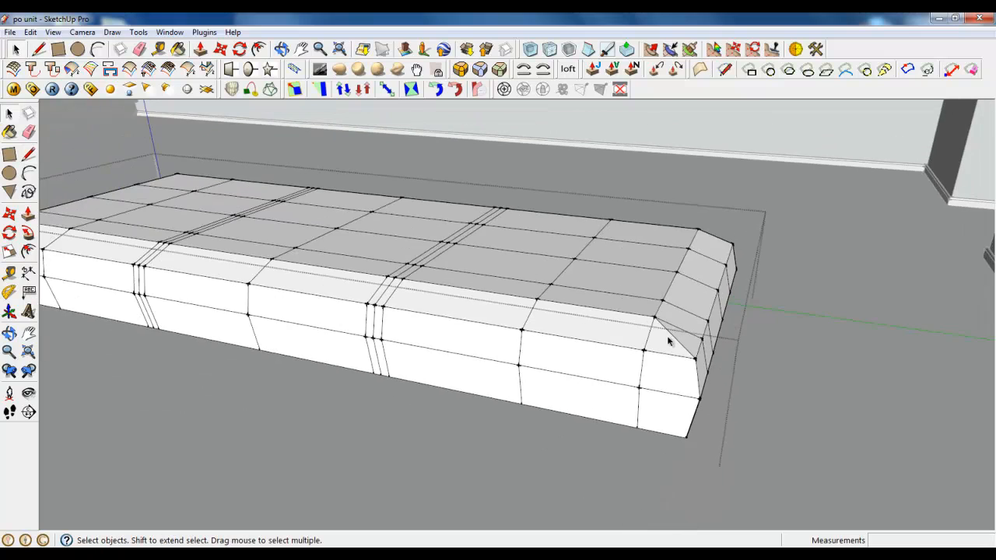
Select the middle line of the triple cut nearer the corrected corner, across the top, down the bevel and down the side
scroll(317, 325, "up", 2)
scroll(649, 351, "down", 2)
scroll(412, 357, "up", 3)
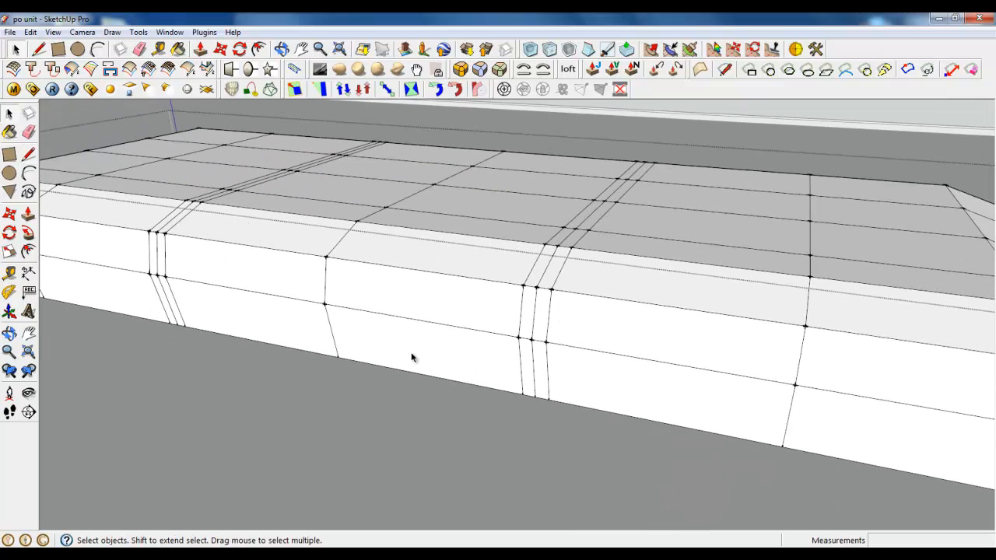
scroll(638, 148, "up", 5)
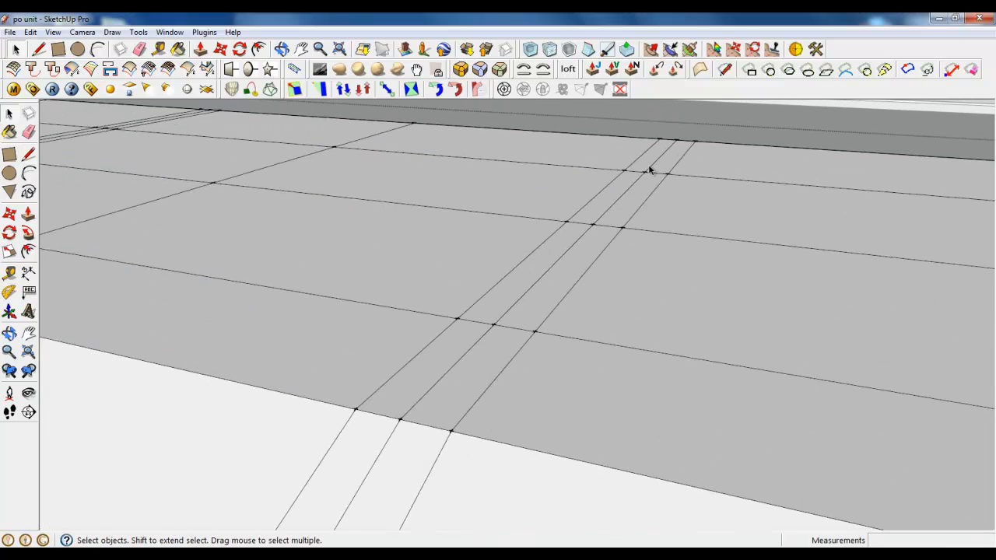
left_click(646, 167)
left_click(536, 283, "ctrl")
left_click(472, 350, "ctrl")
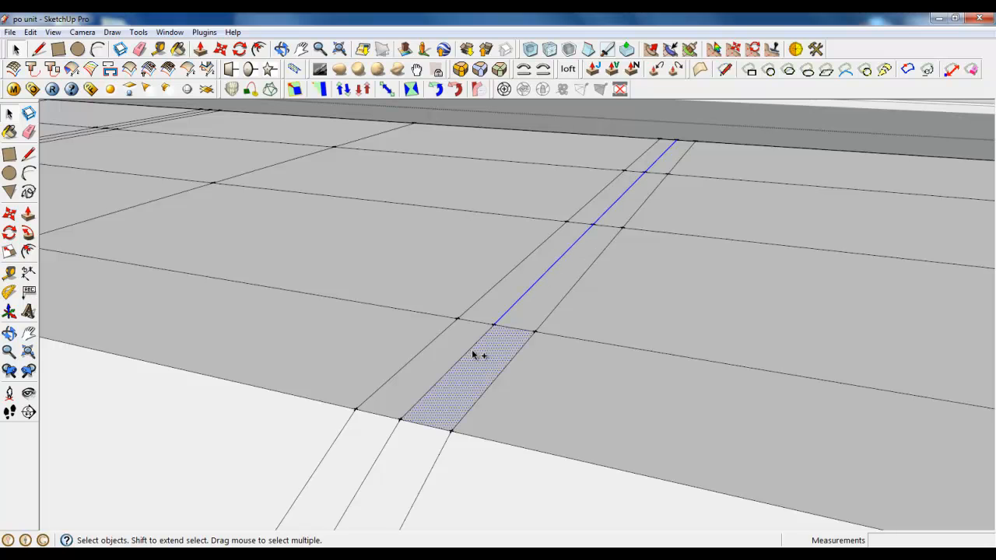
scroll(607, 234, "down", 3, "ctrl")
scroll(481, 331, "up", 1, "ctrl")
left_click(520, 317, "ctrl")
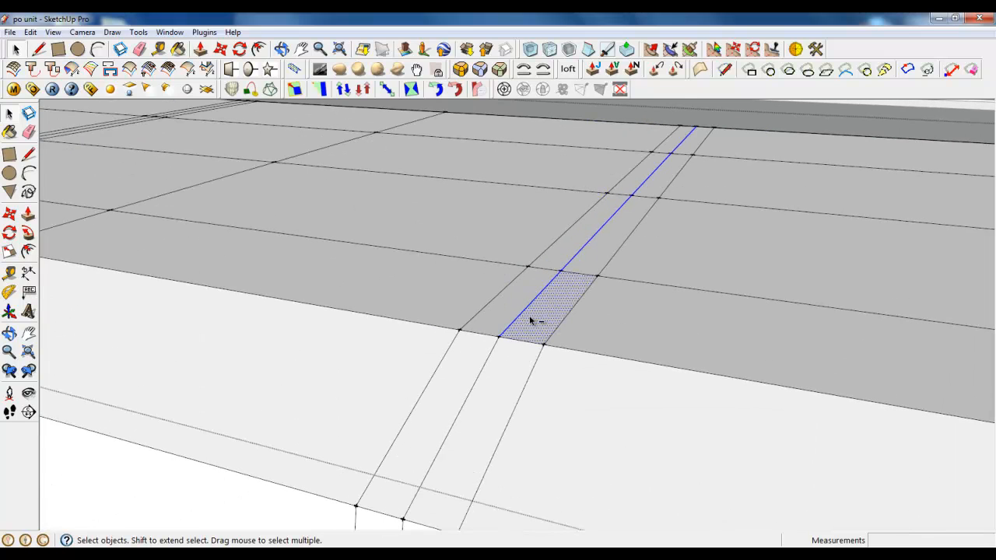
left_click(529, 319, "ctrl+shift")
scroll(509, 334, "down", 2)
scroll(535, 278, "down", 3, "ctrl")
scroll(496, 369, "up", 3, "ctrl")
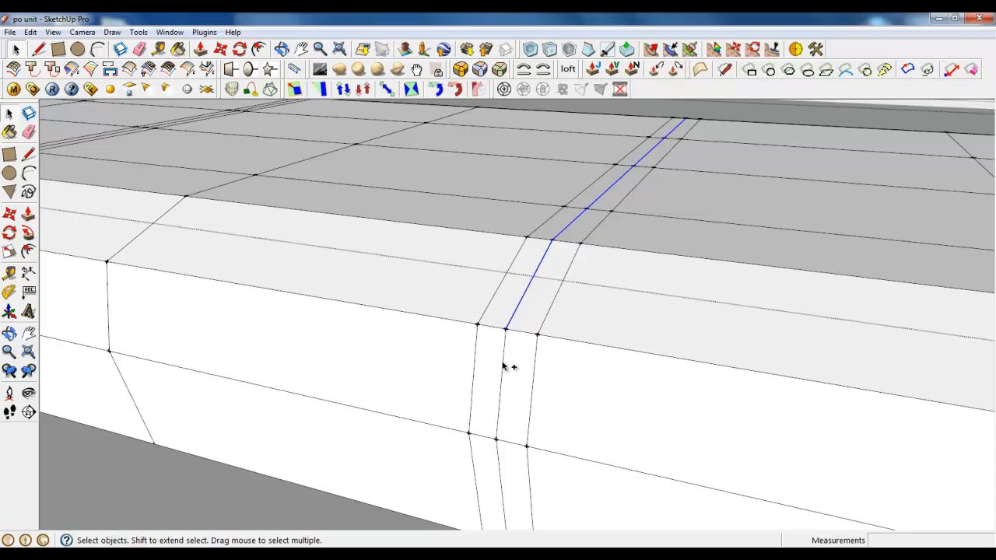
left_click(502, 364, "ctrl")
scroll(501, 377, "down", 2, "ctrl")
scroll(502, 417, "up", 1, "ctrl")
left_click(510, 417, "ctrl")
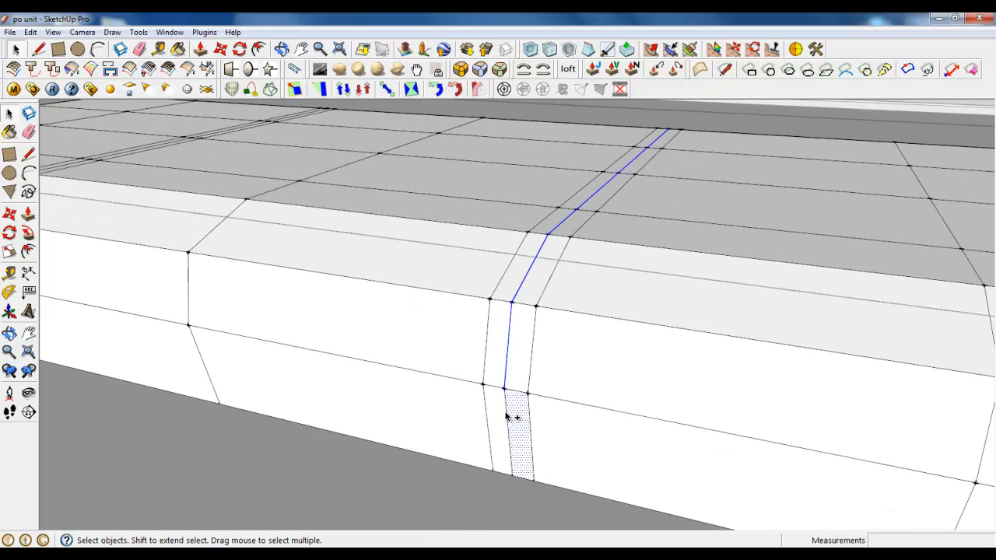
Add the middle line of the other triple cut to the selection, from the bottom of the side across the whole top
scroll(373, 389, "down", 3, "ctrl")
scroll(242, 342, "up", 3, "ctrl")
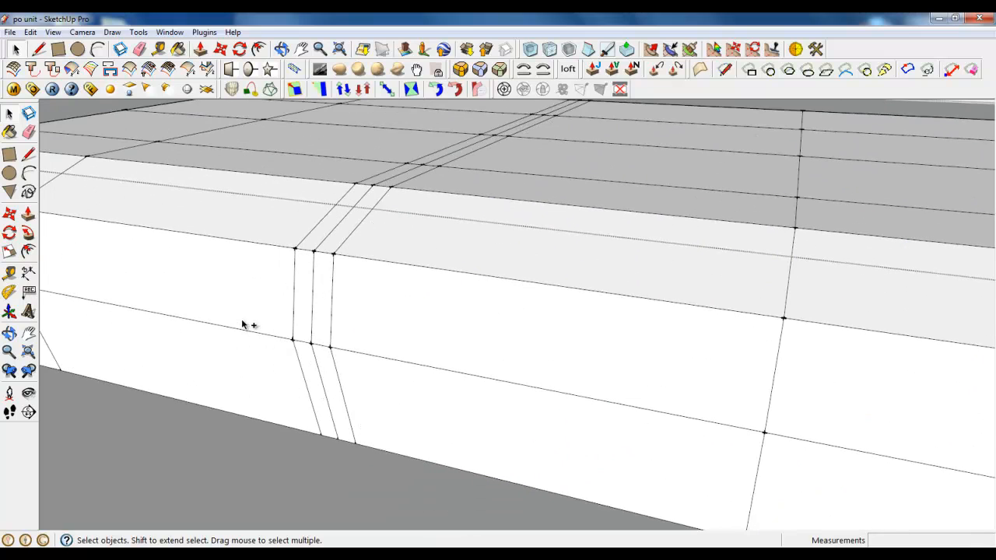
left_click(318, 368, "ctrl")
left_click(313, 305, "ctrl")
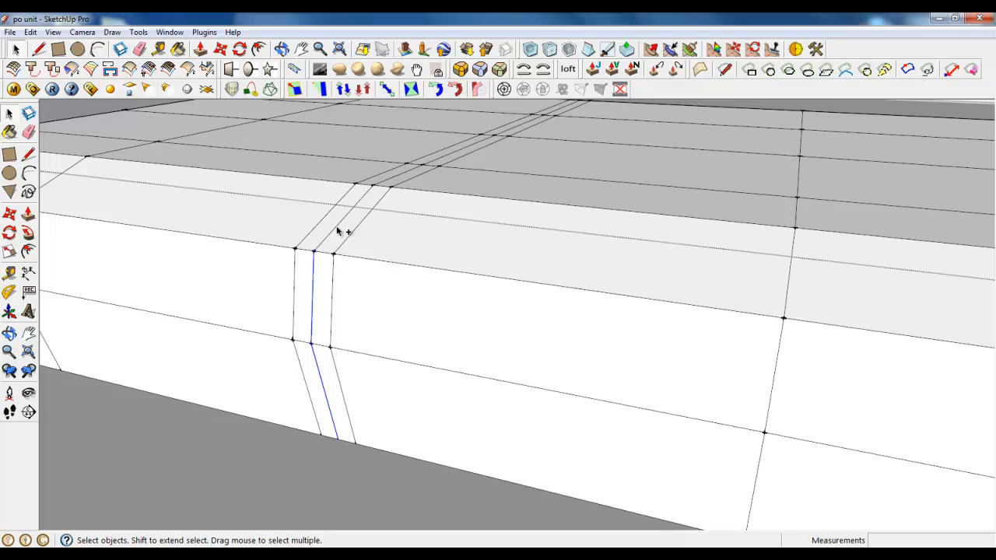
left_click(337, 229, "ctrl")
left_click(399, 175, "ctrl")
left_click(448, 158, "ctrl")
left_click(514, 129, "ctrl")
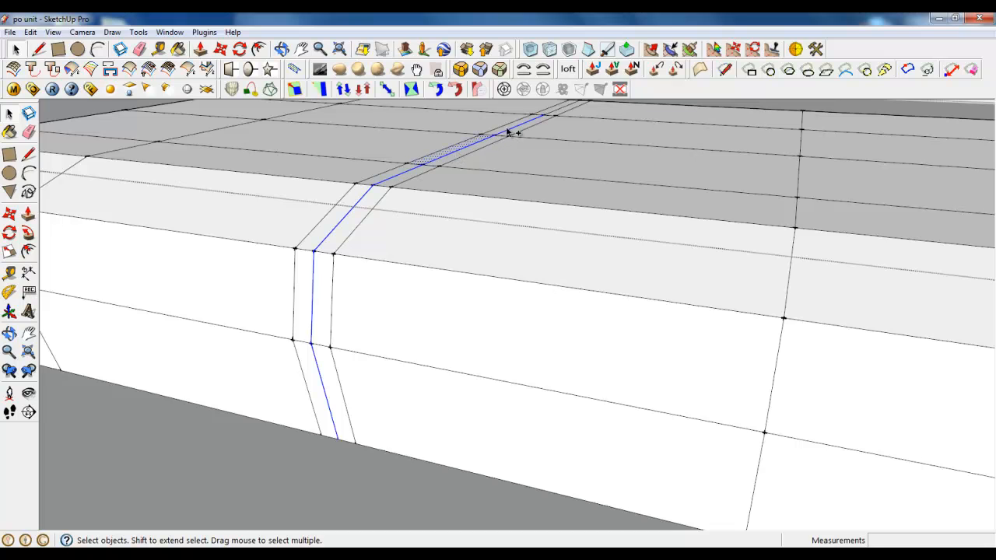
left_click(469, 143, "ctrl+shift")
scroll(462, 329, "down", 1)
scroll(533, 147, "up", 8)
scroll(487, 257, "down", 6)
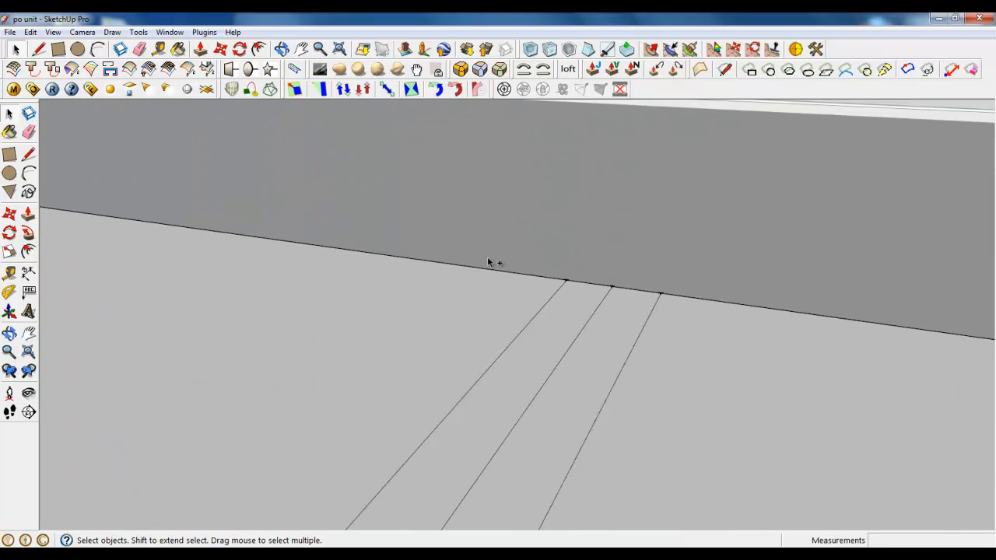
left_click(477, 315, "ctrl")
Move the selected middle lines of both triple cuts 2 mm up along the blue axis
scroll(462, 265, "down", 4)
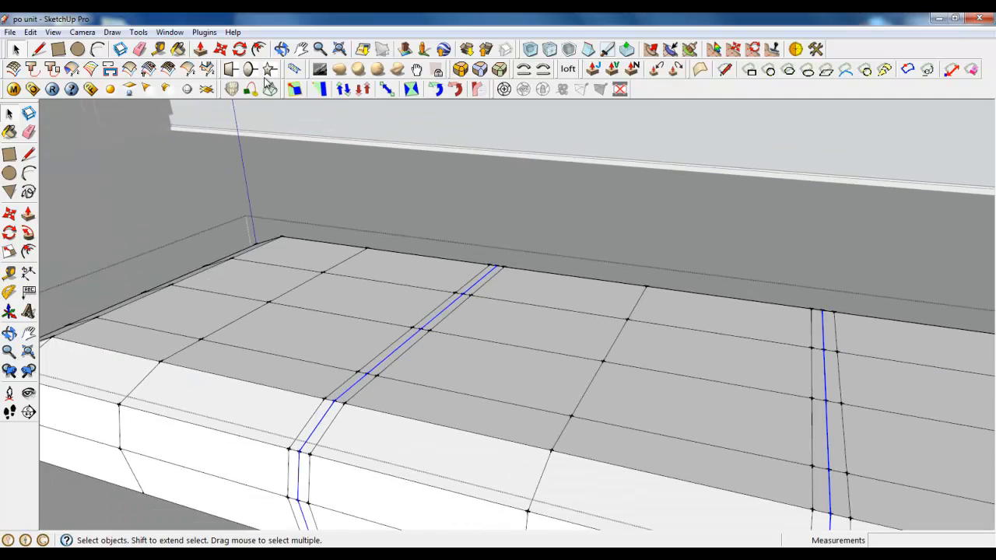
left_click(222, 49)
scroll(334, 378, "up", 3)
left_click(334, 366)
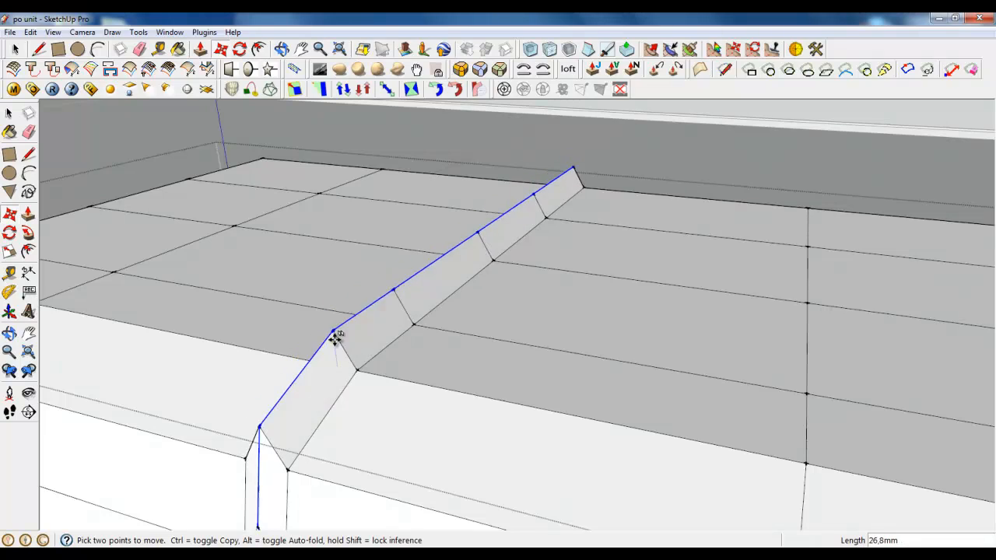
type("2")
key("Return")
scroll(335, 350, "down", 3)
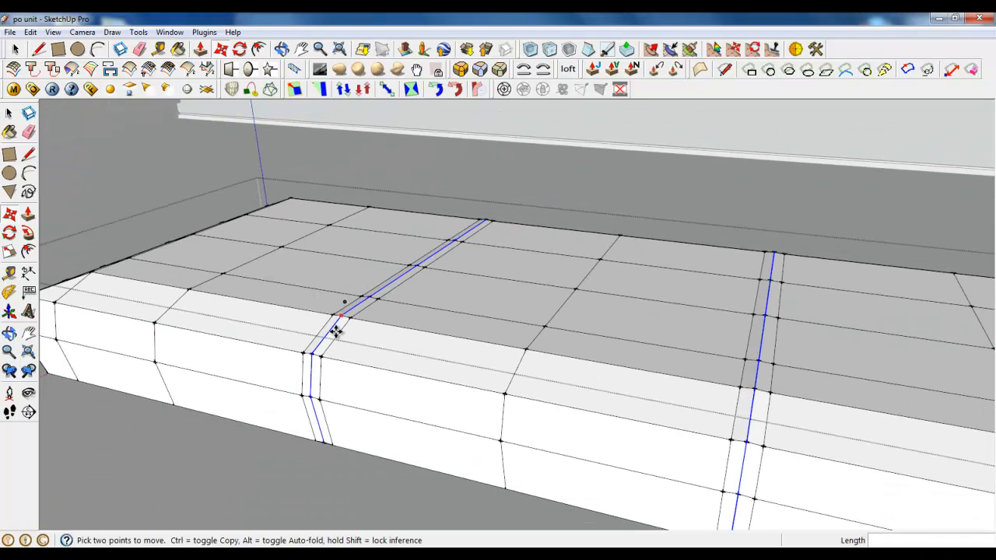
Select only the lower side segment of the middle line in both triple cuts
left_click(16, 49)
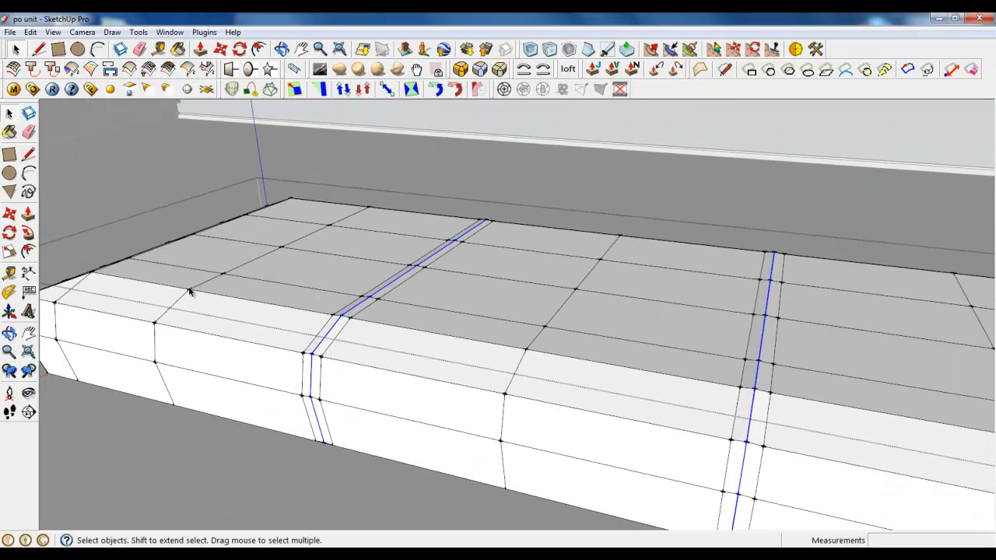
left_click(318, 430)
middle_click_drag(724, 518, 430, 451)
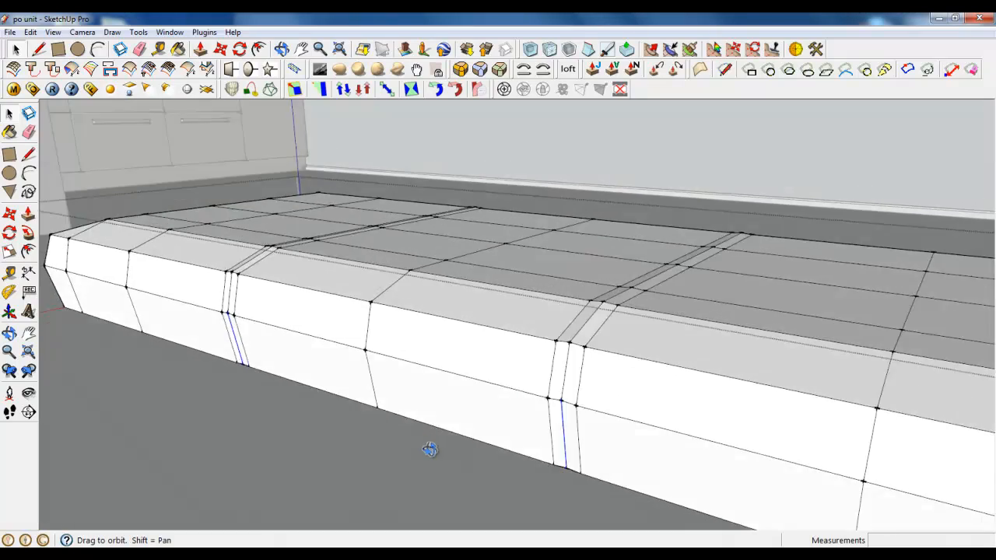
scroll(407, 283, "up", 5)
middle_click_drag(396, 326, 408, 227)
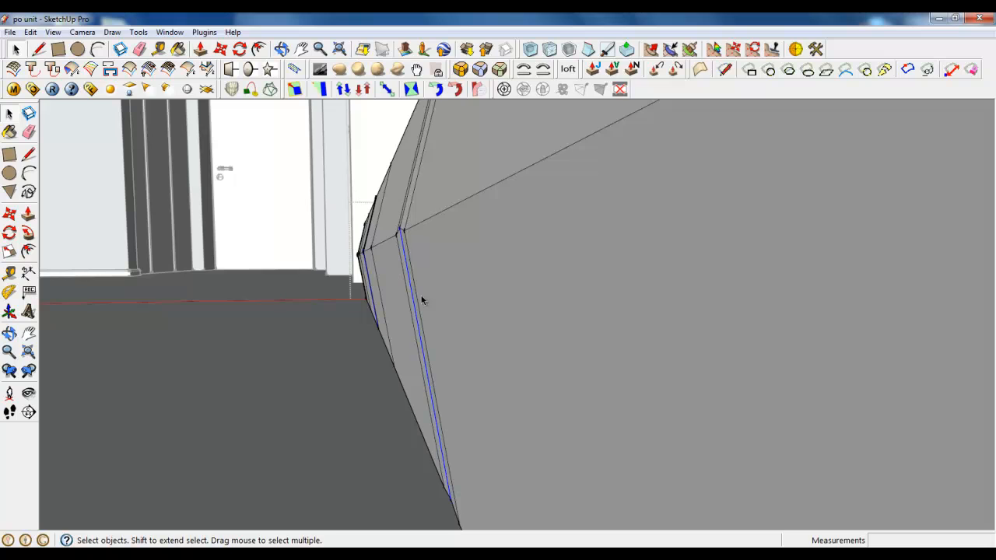
middle_click_drag(422, 301, 491, 334)
Move the selected lower side segments of both triple cuts 2 mm outward from the side face
left_click(221, 49)
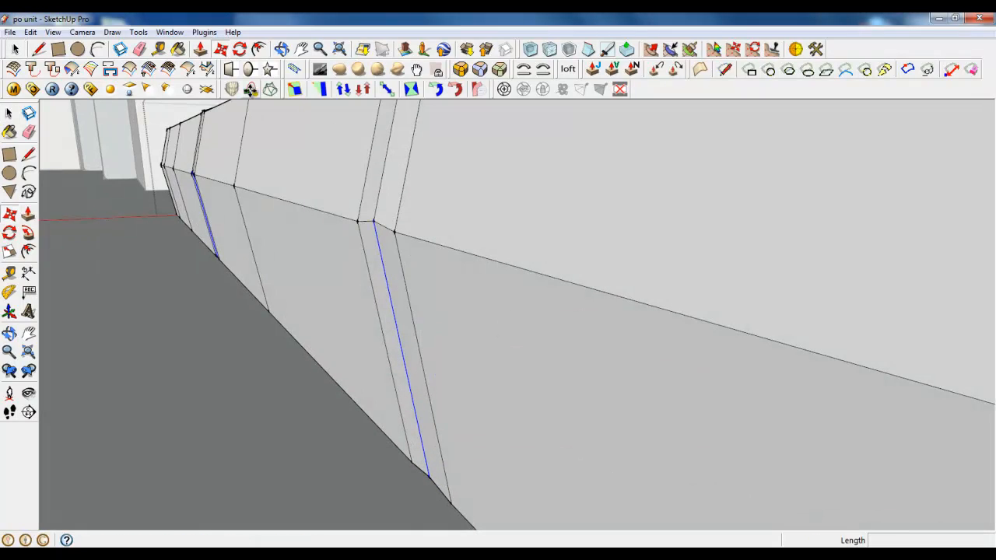
left_click(382, 278)
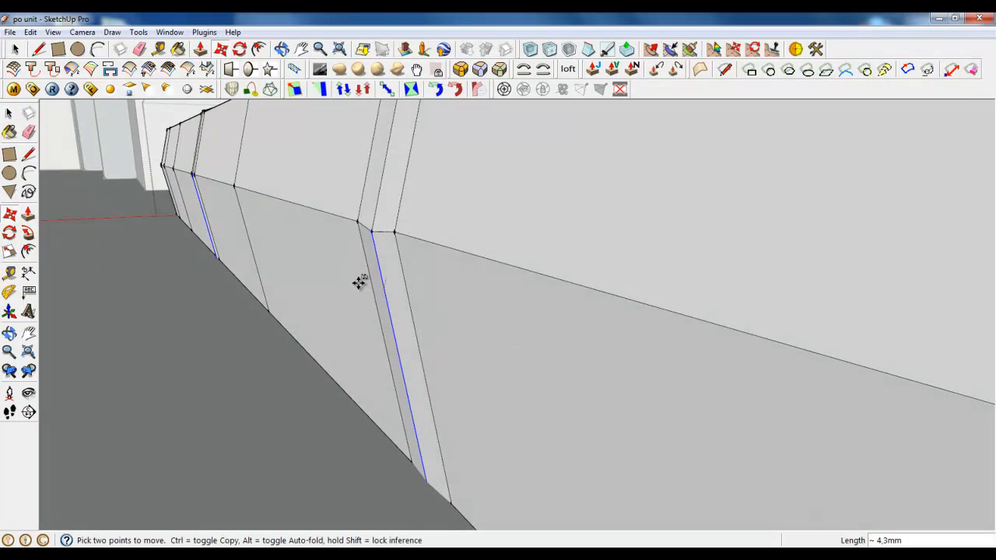
type("2")
key("Return")
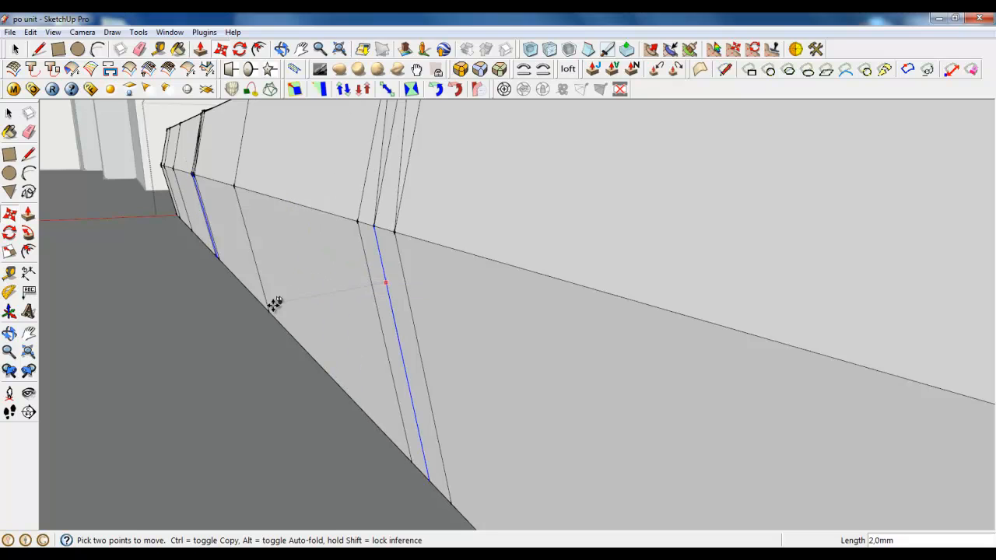
scroll(276, 389, "down", 3)
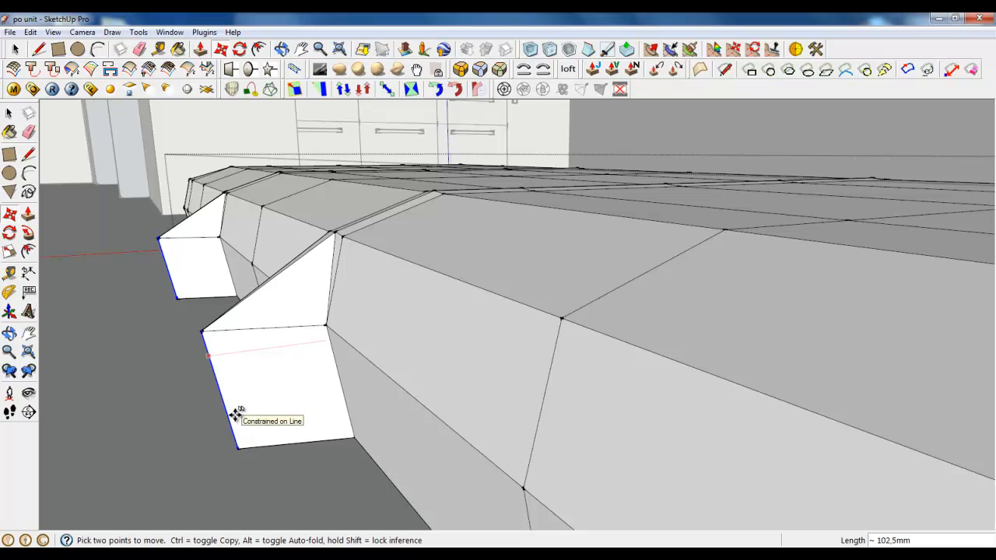
key("Escape")
scroll(460, 329, "down", 2)
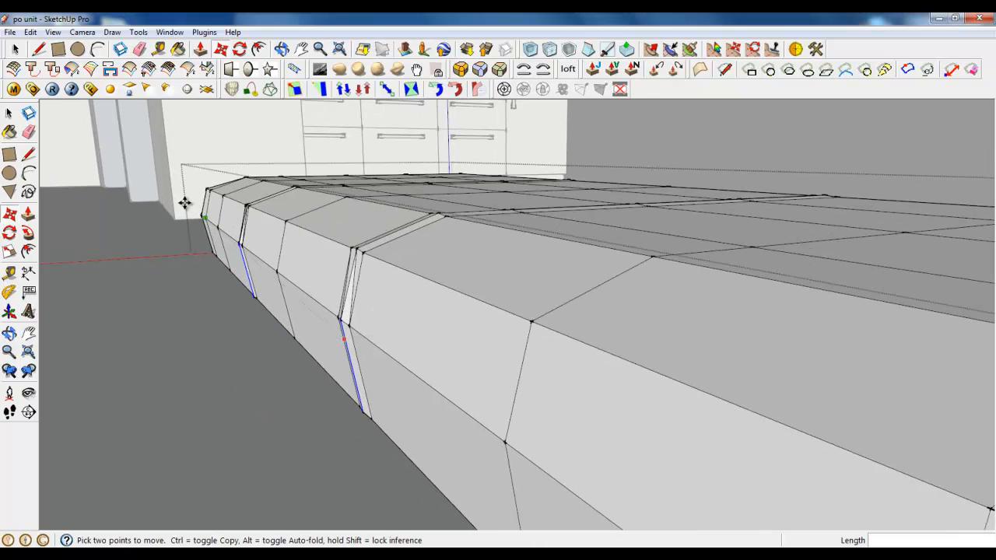
Select the entire block geometry and subdivide the selection
key("space")
mouse_move(432, 319)
middle_mouse_down()
mouse_move(378, 282)
mouse_move(423, 316)
middle_mouse_up()
left_click_drag(148, 140, 938, 500)
scroll(562, 337, "up", 1)
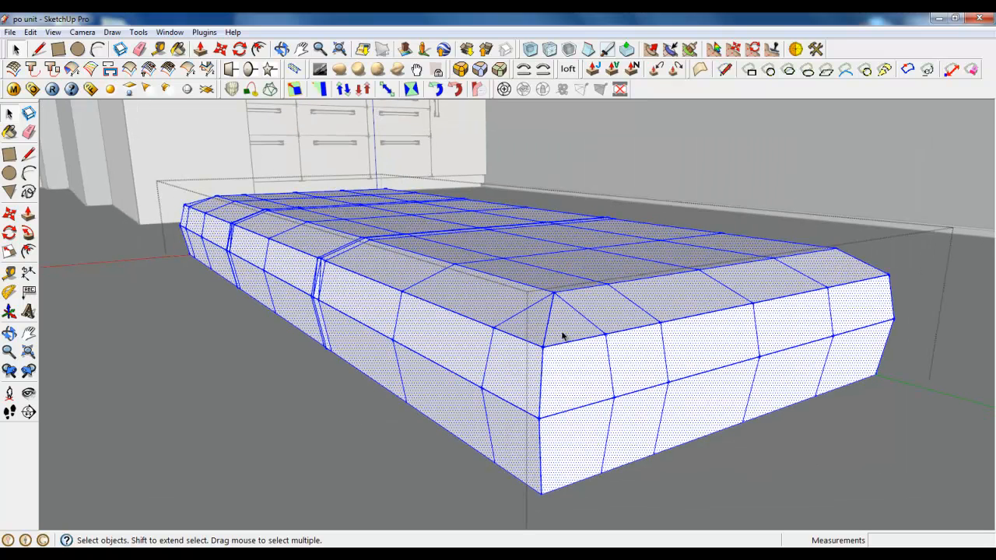
left_click(550, 50)
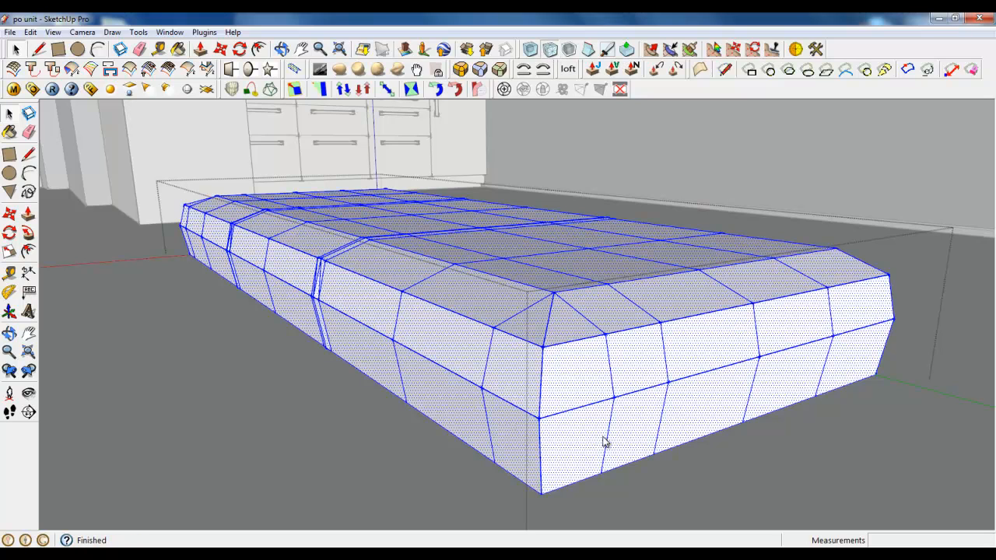
left_click(228, 369)
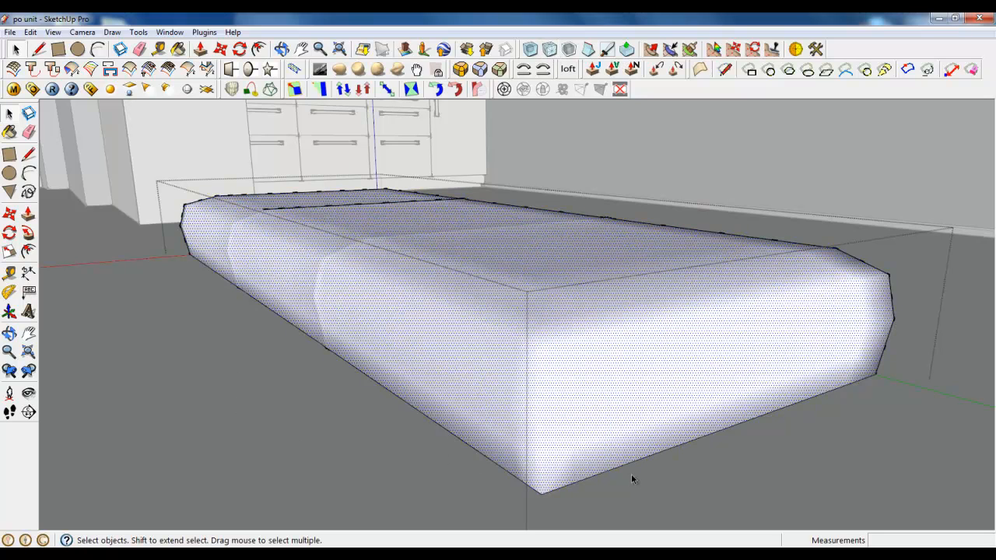
Select all the subdivided faces and edges and set their Soften Edges angle between normals to 0 degrees
right_click(358, 286)
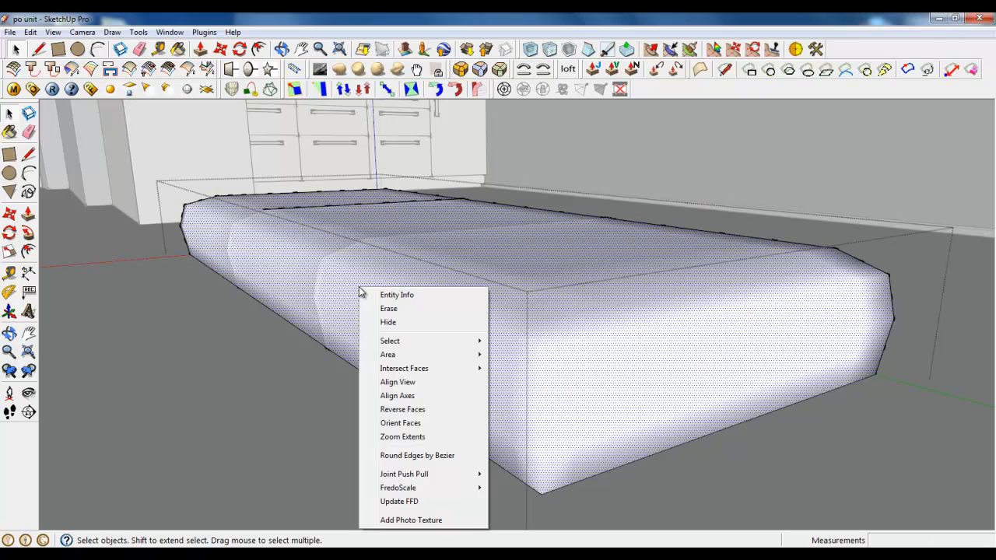
triple_click(357, 257)
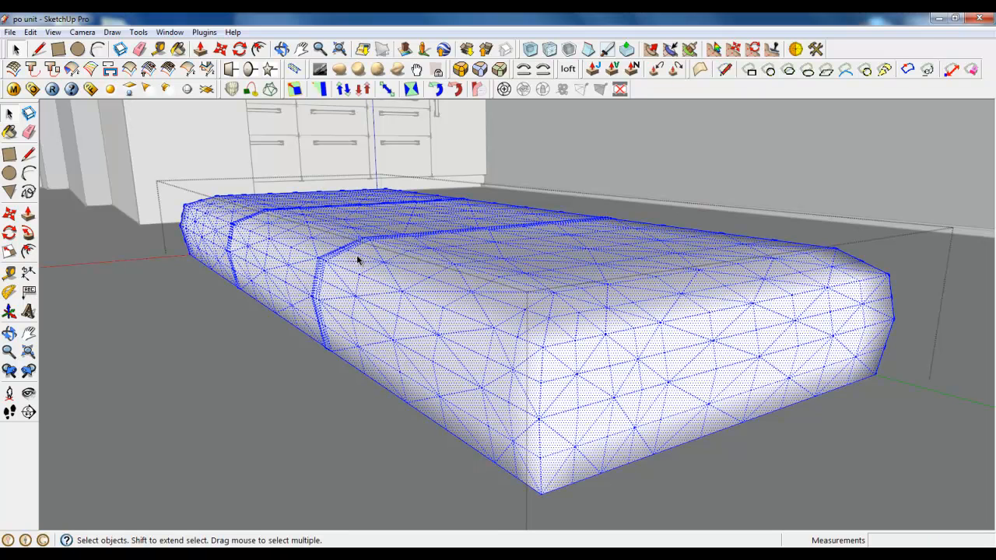
scroll(498, 300, "up", 1)
right_click(498, 305)
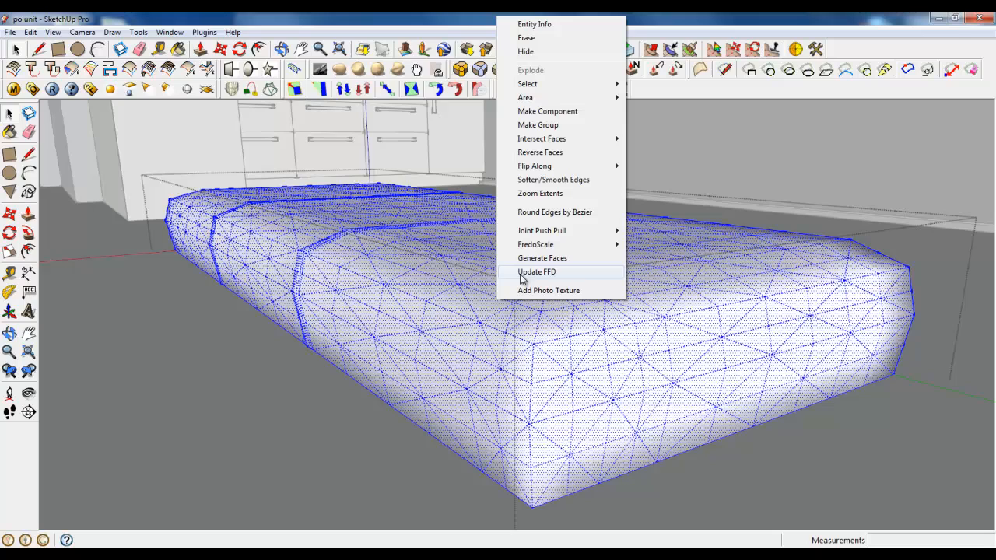
left_click(543, 183)
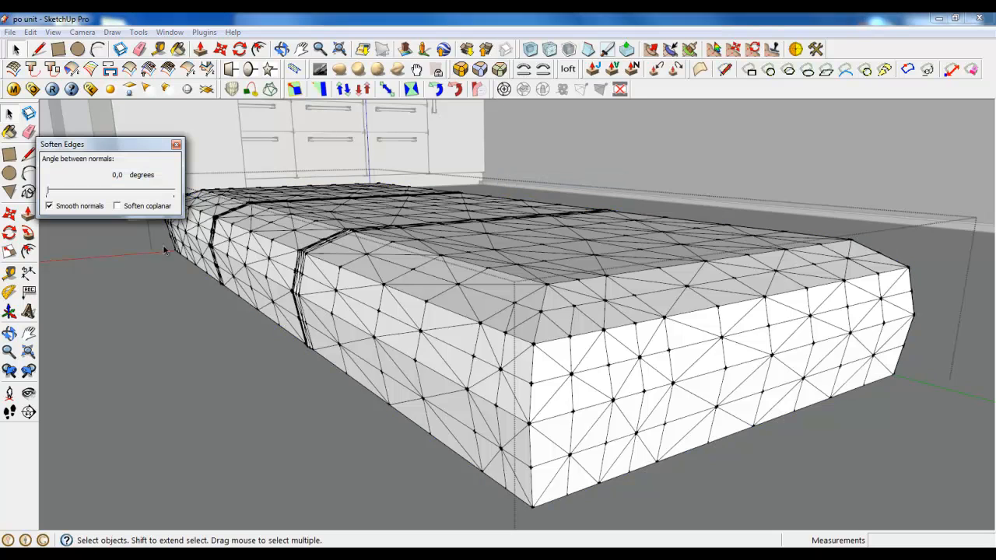
mouse_move(49, 196)
left_mouse_down()
mouse_move(66, 198)
mouse_move(45, 201)
left_mouse_up()
left_click(174, 146)
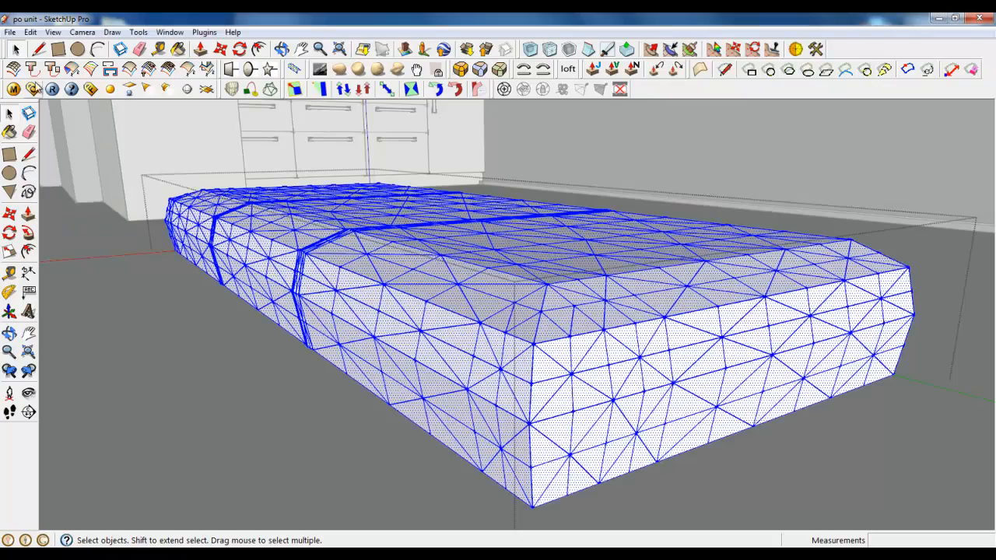
Try Subdivide and Smooth on the whole selected block with 2 iterations
middle_click_drag(545, 405, 669, 350)
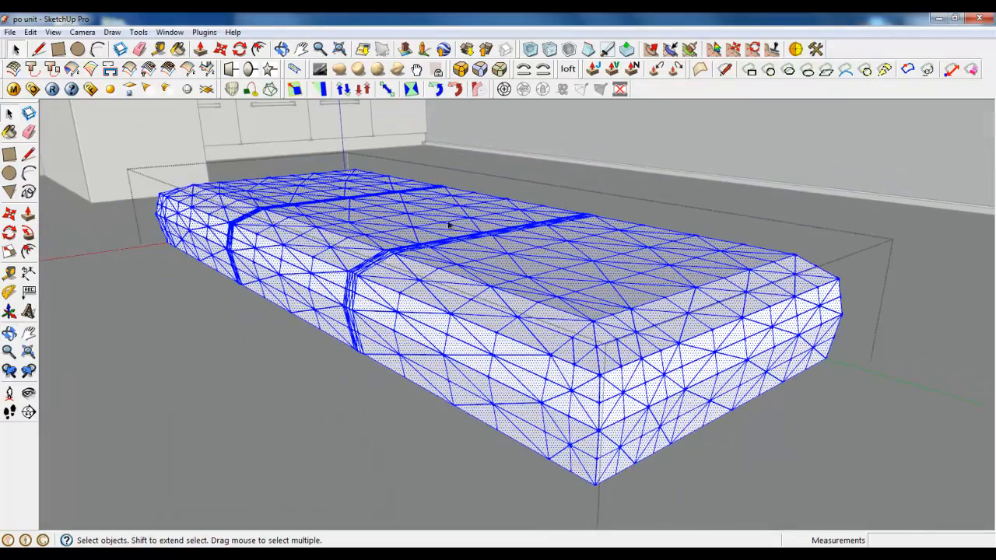
middle_click_drag(653, 434, 546, 290)
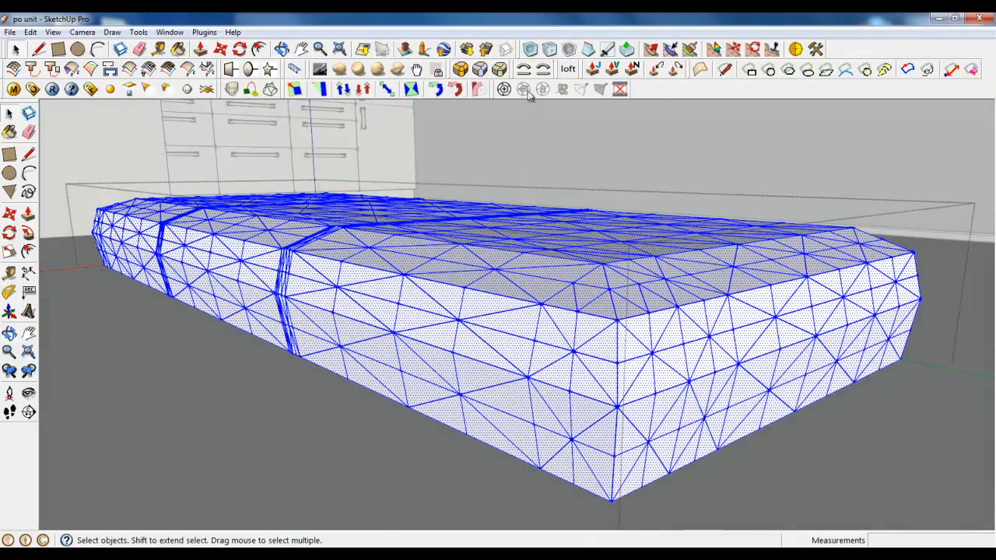
left_click(531, 51)
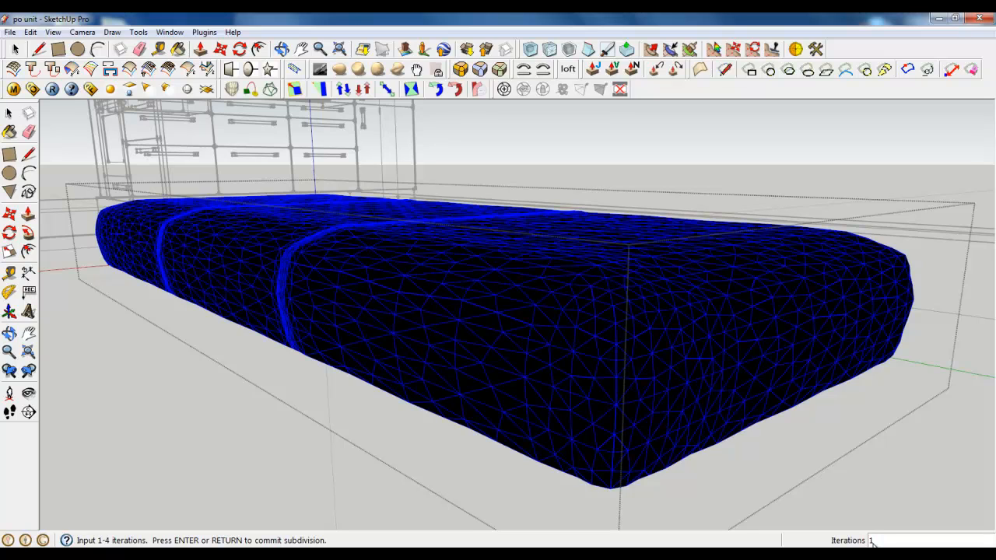
type("2")
key("Return")
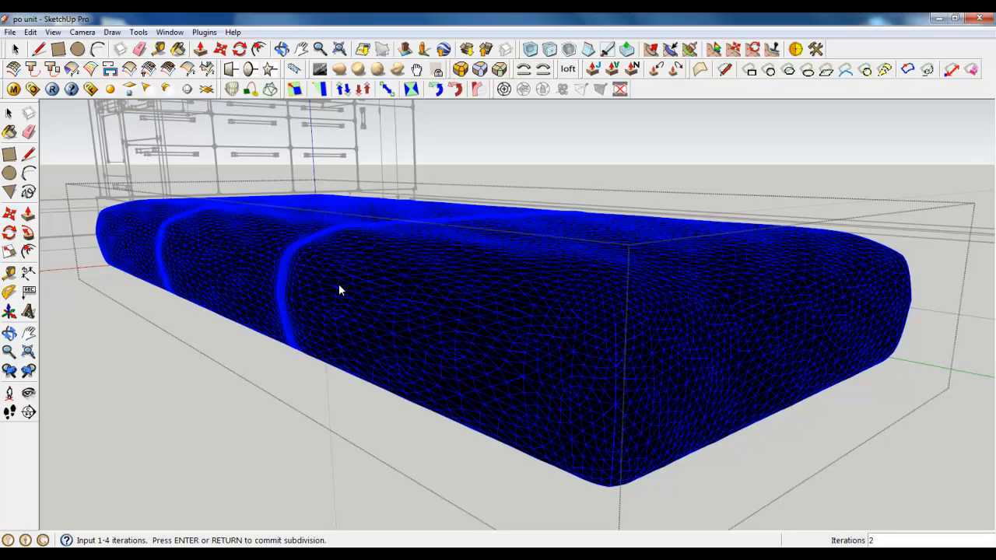
key("Escape")
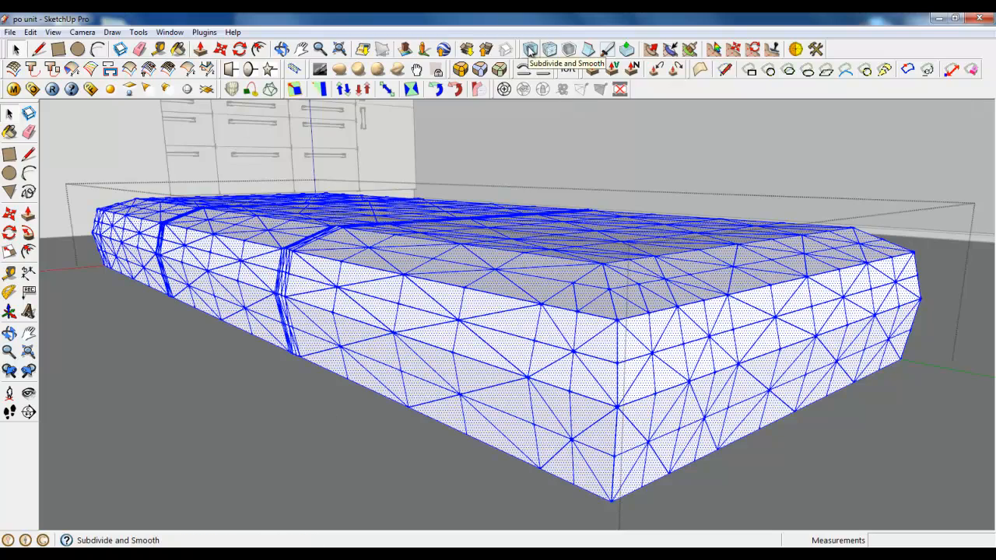
Close the block's group, leaving its geometry editing
middle_click_drag(343, 280, 826, 377)
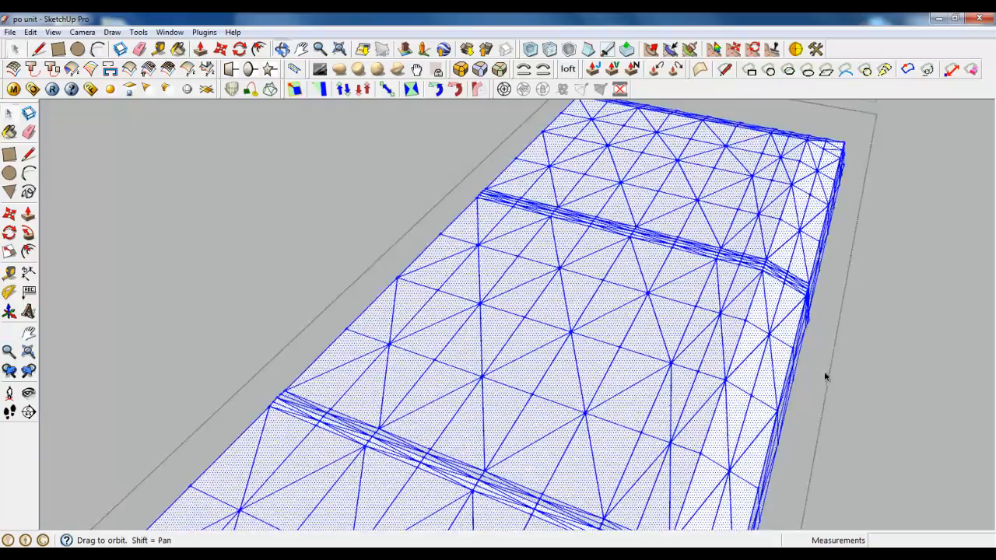
scroll(514, 294, "down", 5)
middle_click_drag(423, 303, 562, 358)
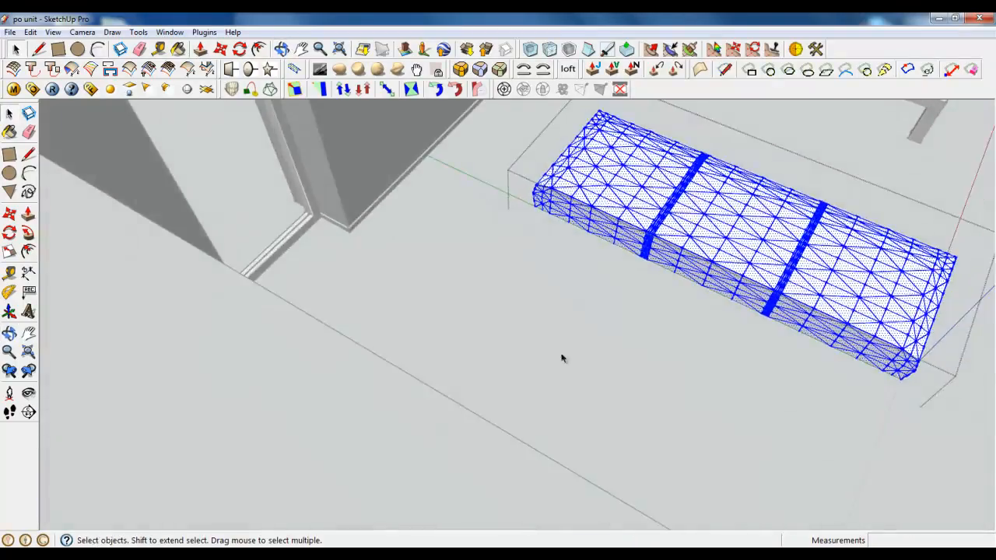
scroll(437, 318, "down", 4)
middle_click_drag(489, 312, 699, 335)
scroll(635, 257, "up", 4)
middle_click_drag(601, 261, 560, 265)
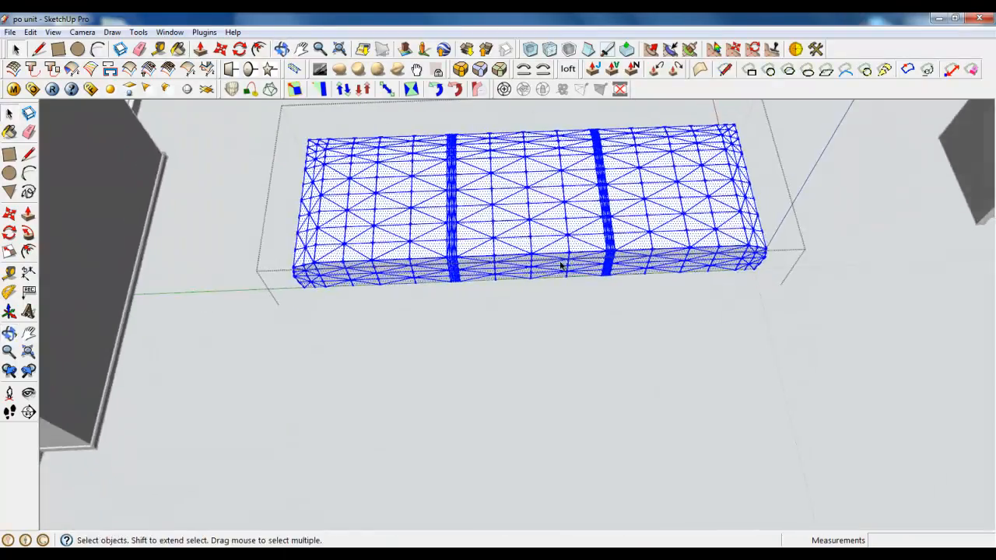
key("r")
scroll(359, 297, "up", 3)
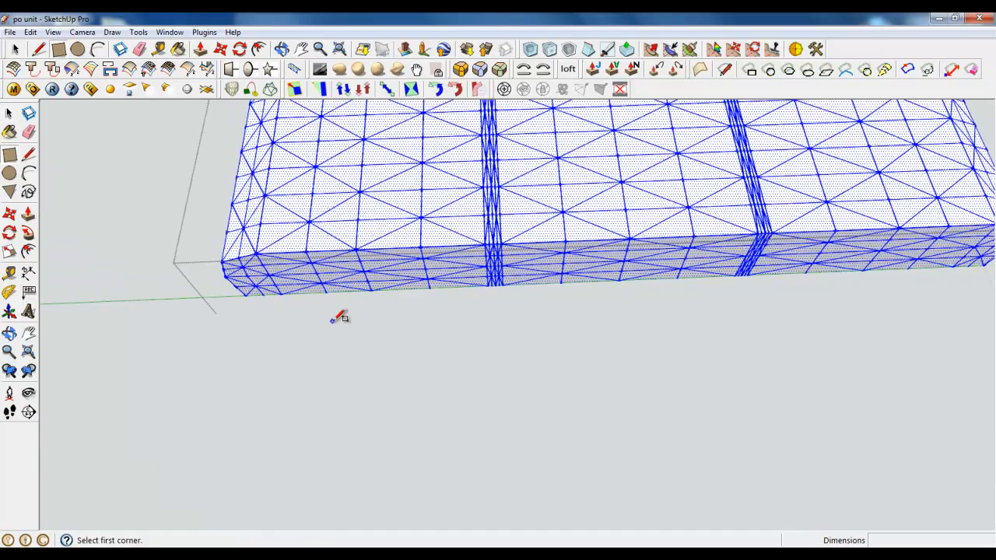
right_click(333, 321)
left_click(347, 329)
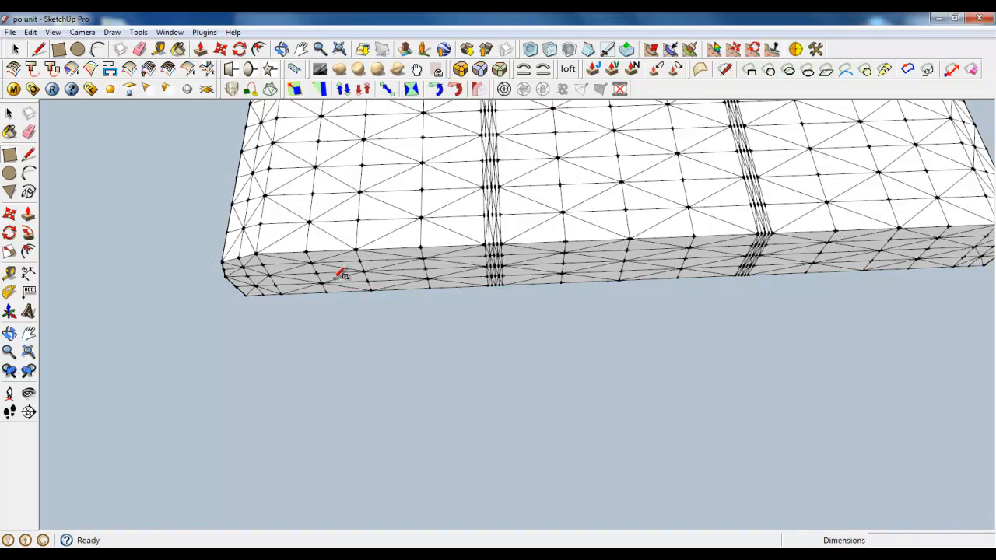
Draw a rectangle of about 1814 × 154 mm on the floor along the block's flat long side
left_click(340, 274)
scroll(249, 378, "down", 3)
scroll(463, 334, "up", 5)
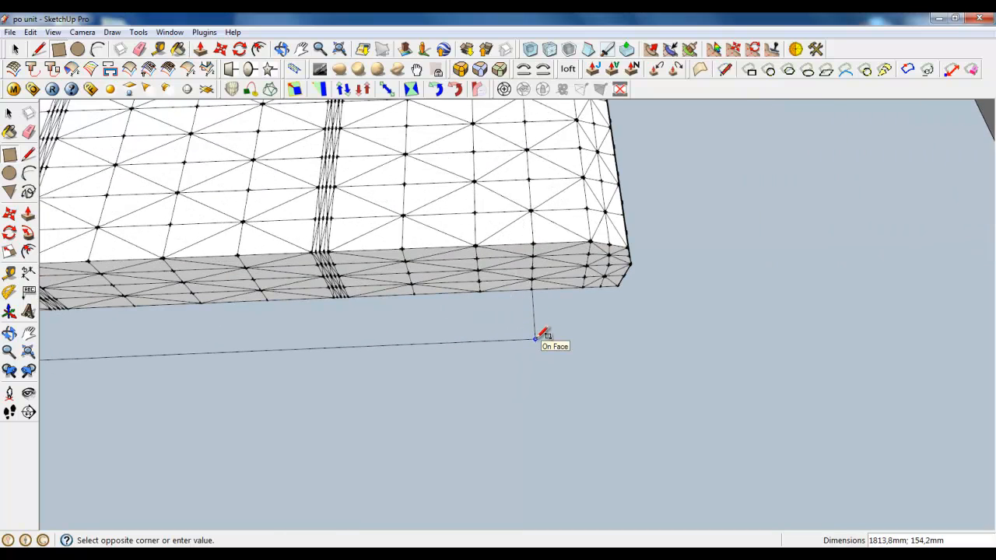
left_click(535, 339)
Make the new floor rectangle a group and open it for editing
key("space")
left_click(356, 334)
right_click(358, 332)
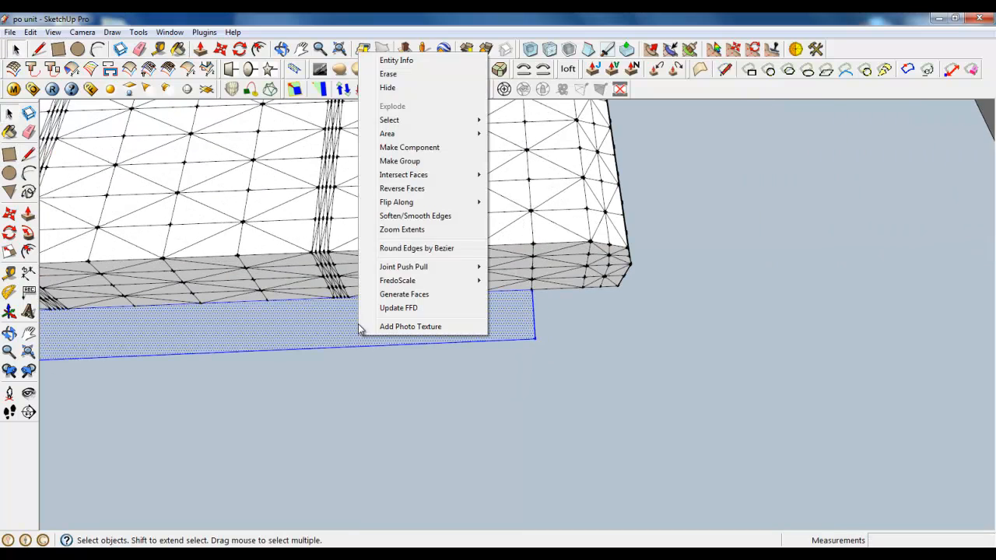
left_click(393, 161)
Extrude the grouped rectangle 450 mm upward with Push/Pull
middle_click_drag(542, 374, 353, 374)
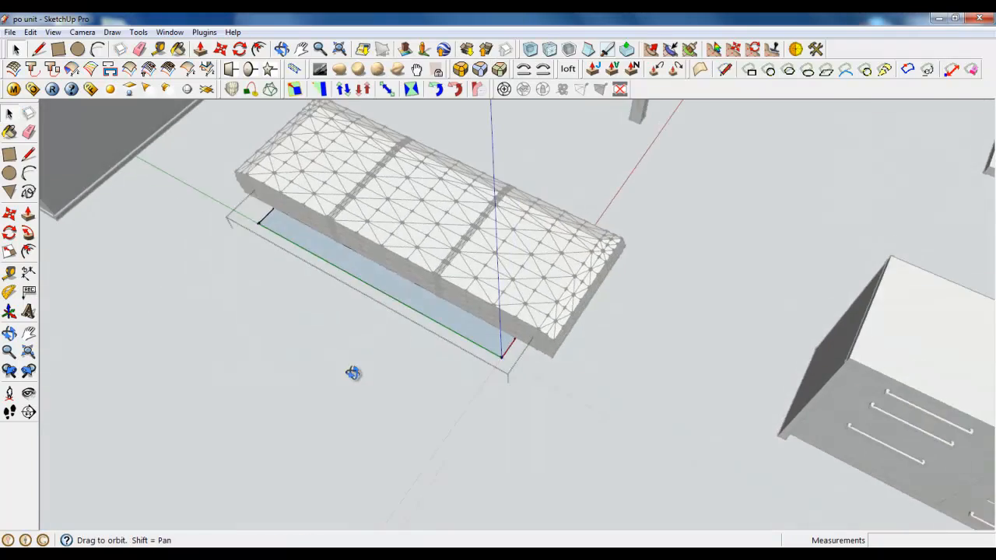
scroll(352, 374, "up", 5)
left_click(200, 49)
left_click_drag(345, 249, 340, 197)
type("450")
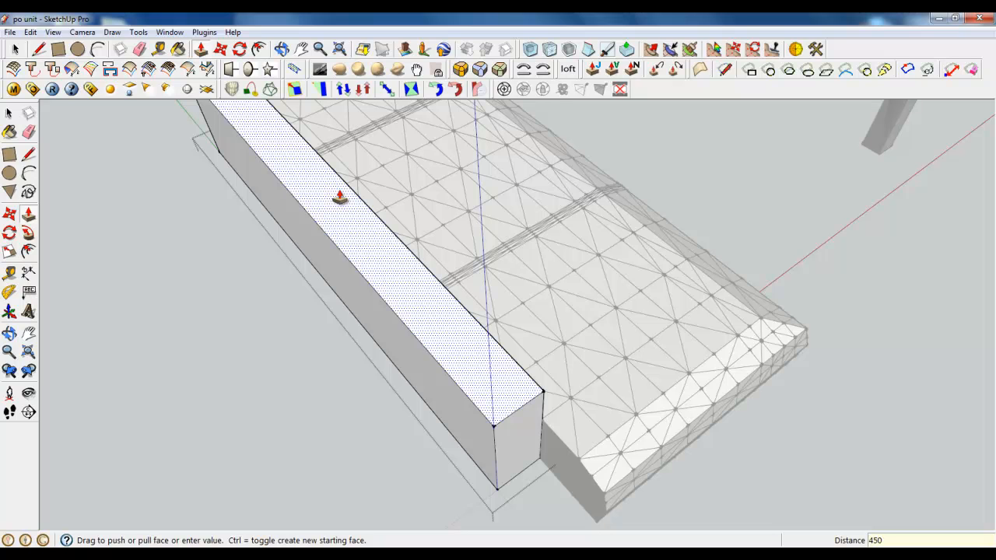
key("Return")
Examine the extruded box from above and from its long outer side in relation to the subdivided block
middle_click_drag(345, 196, 440, 407)
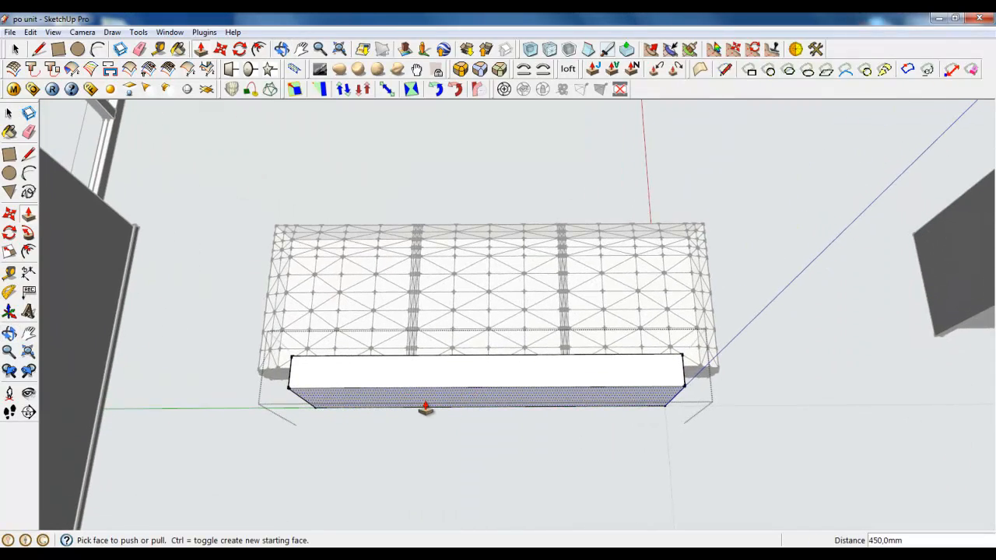
scroll(428, 386, "up", 4)
scroll(436, 402, "down", 3)
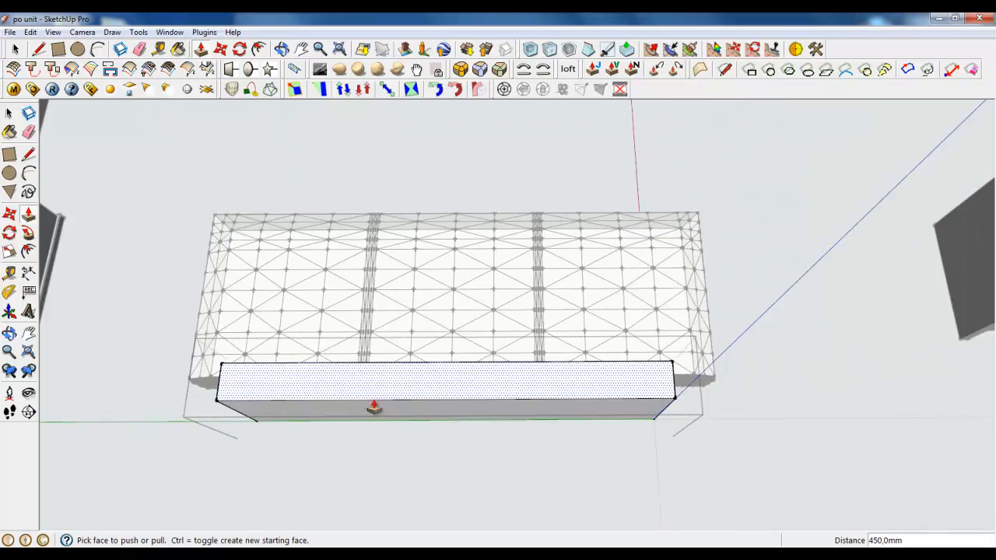
key("r")
middle_click_drag(289, 311, 478, 350)
scroll(478, 350, "down", 5)
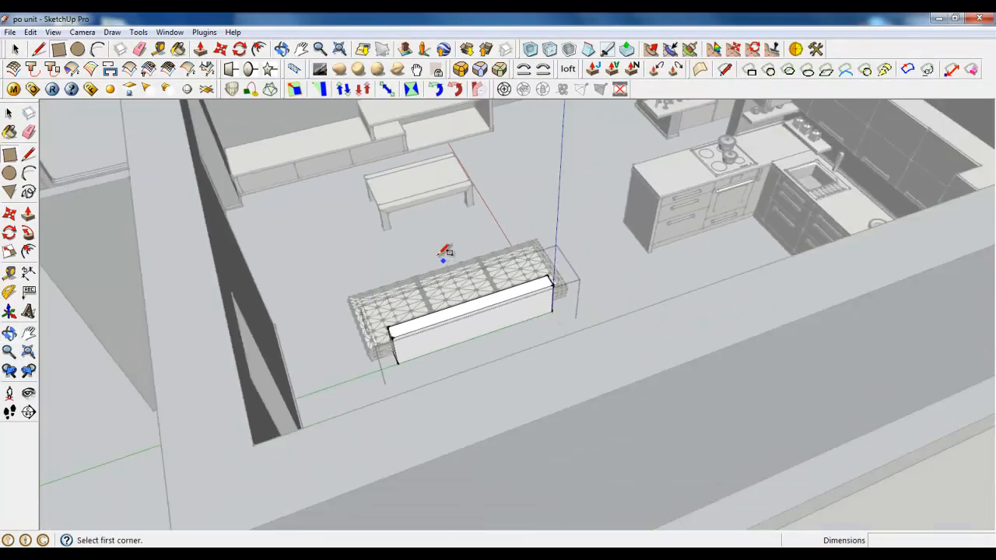
scroll(444, 252, "down", 2)
scroll(435, 312, "up", 6)
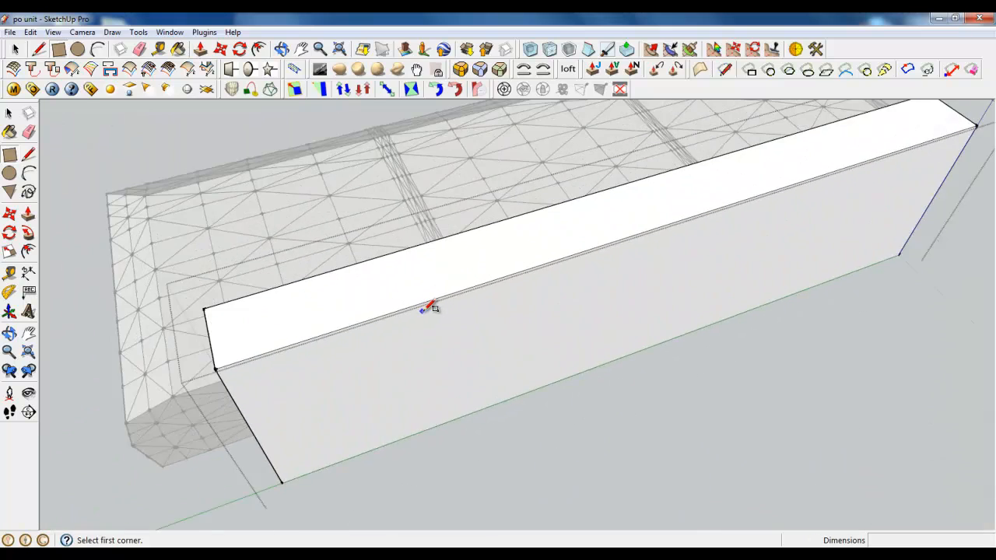
middle_click_drag(428, 308, 285, 284)
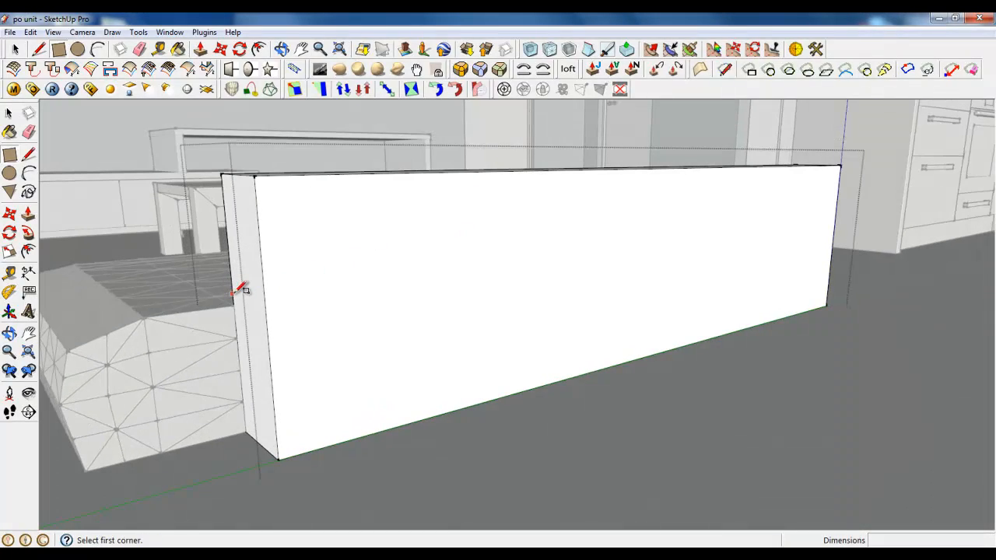
Close the box group, hide the subdivided block, and reopen the box for editing
left_click(18, 52)
right_click(102, 182)
left_click(111, 192)
left_click(16, 51)
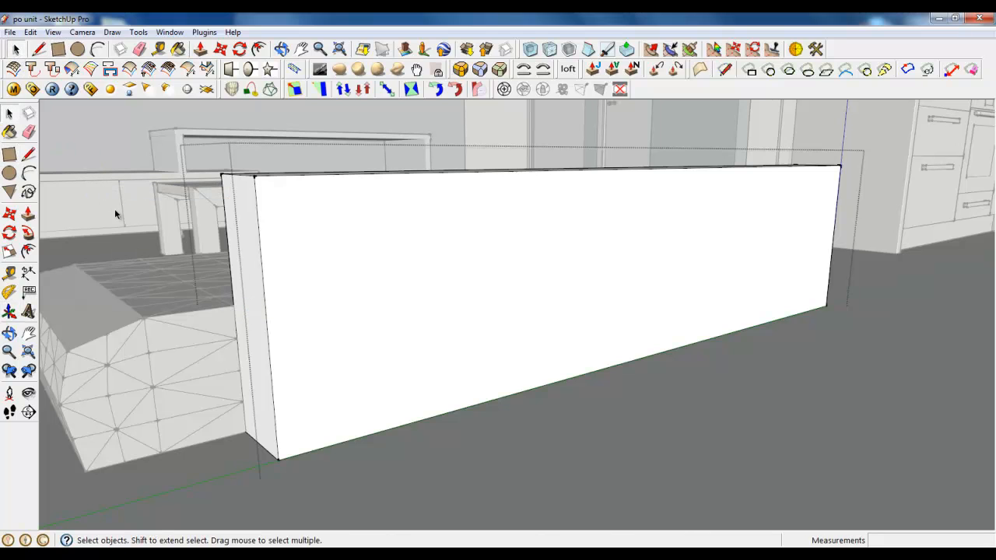
right_click(114, 214)
left_click(152, 219)
right_click(160, 236)
left_click(187, 272)
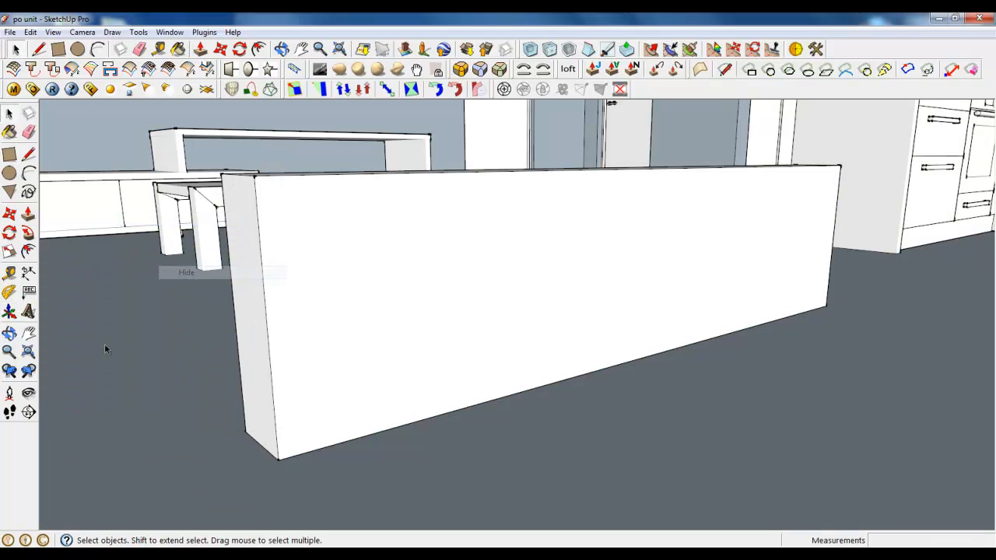
double_click(304, 310)
Split the box's height into four equal bands by drawing three horizontal 152.5 × 1815.6 mm rectangles through it at the midpoints
key("r")
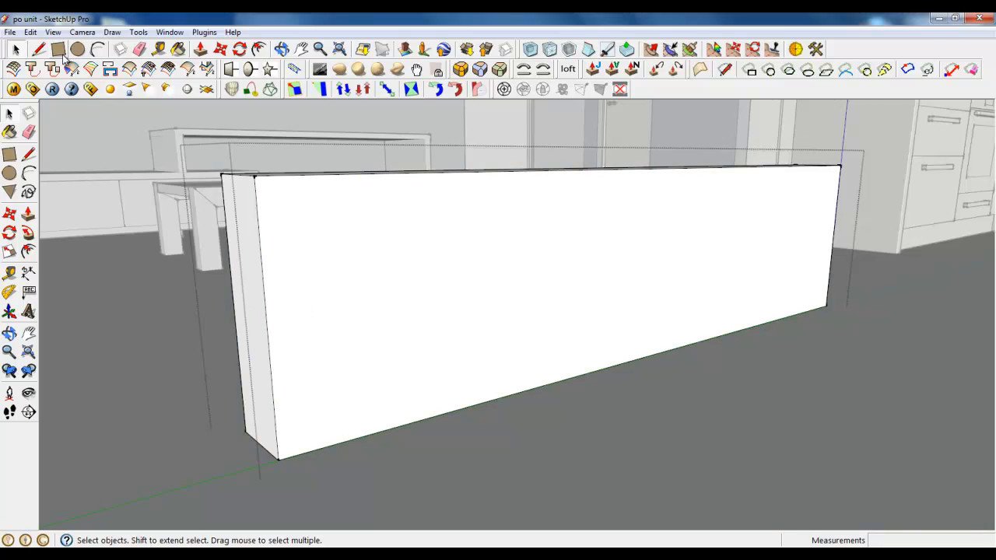
left_click(234, 308)
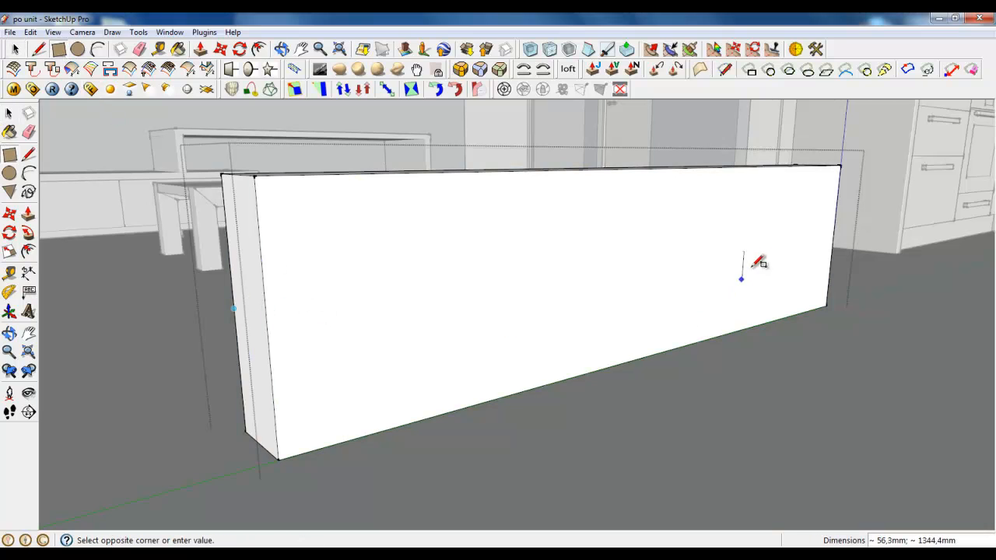
left_click(833, 237)
left_click(228, 243)
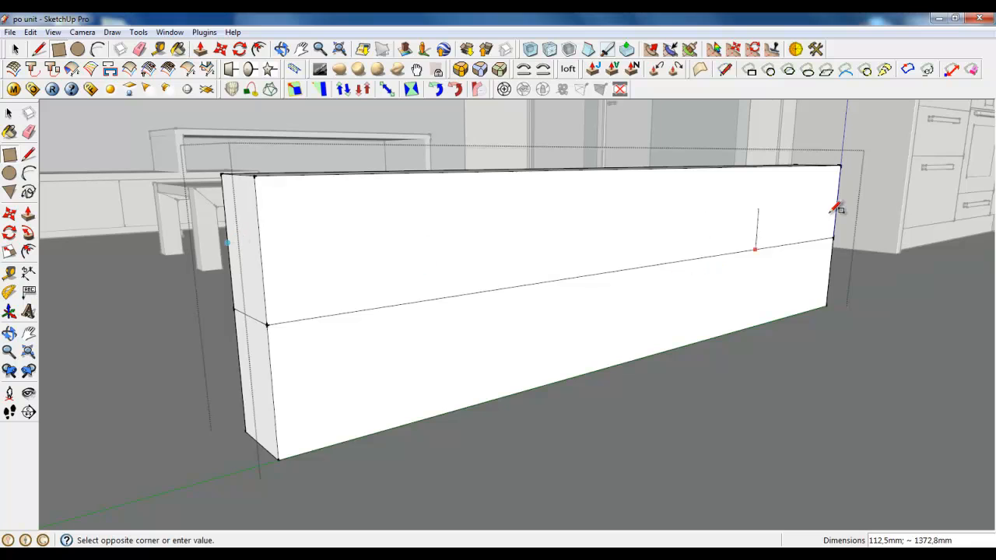
left_click(837, 203)
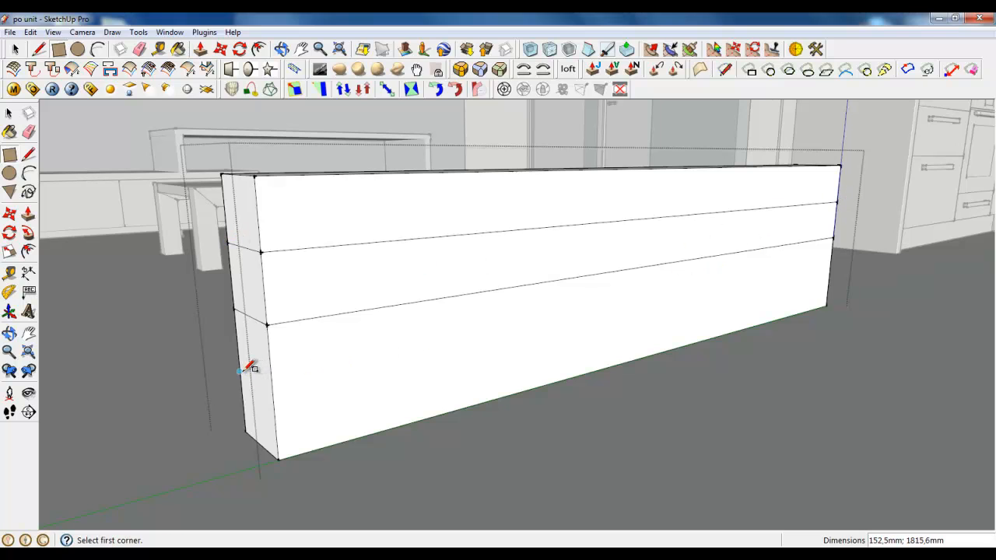
left_click(830, 273)
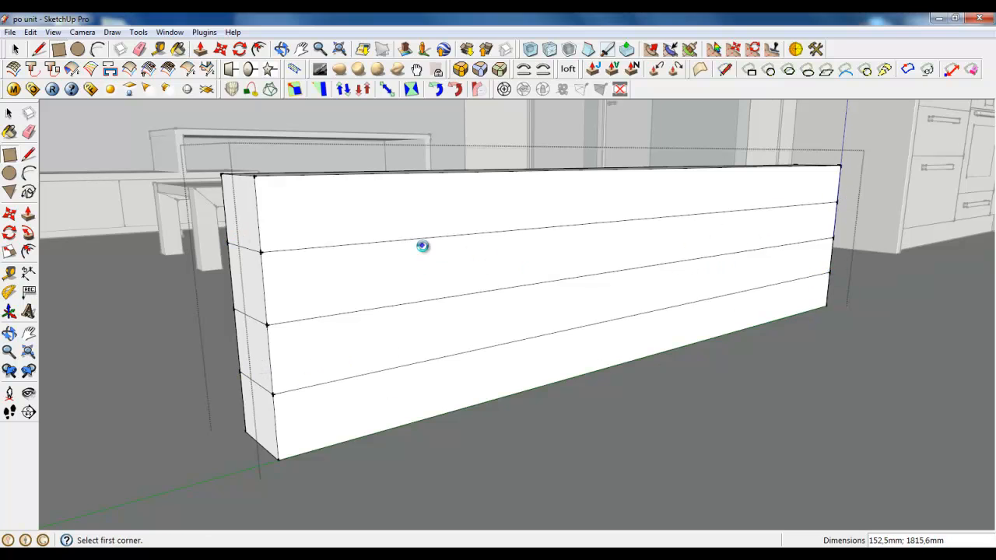
Split the box's length into four equal parts with three vertical cross-section rectangles of 152.5 × 450 mm
middle_click_drag(384, 288, 388, 303)
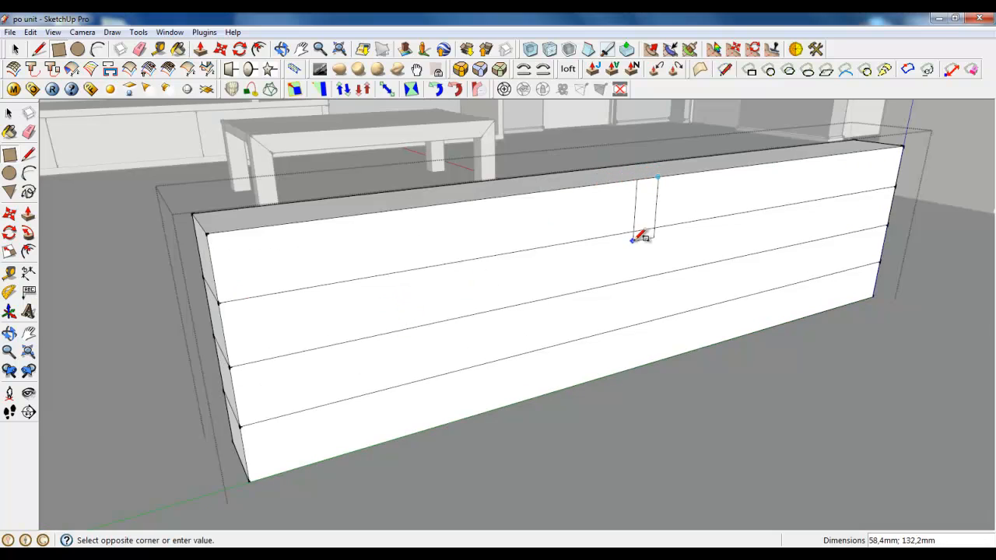
key("l")
key("r")
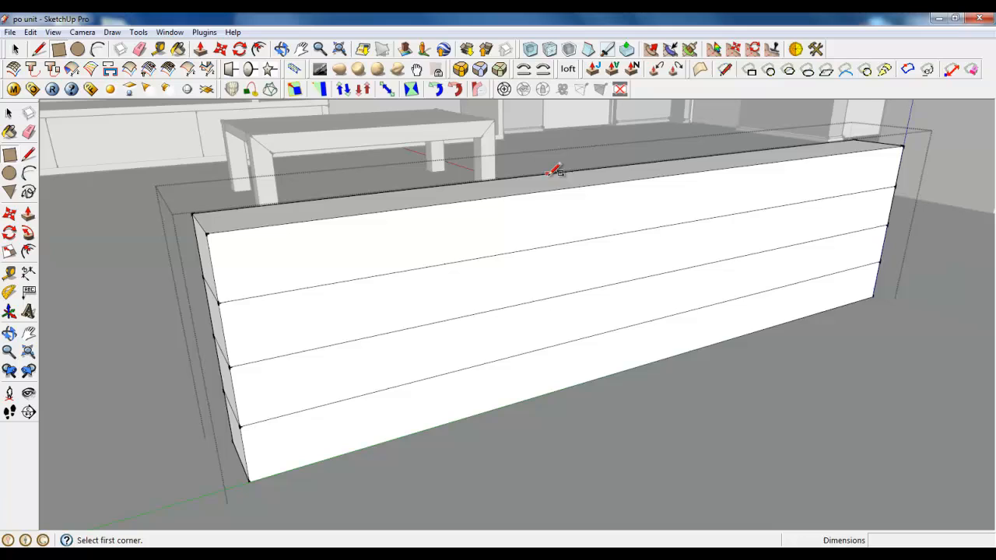
left_click(619, 162)
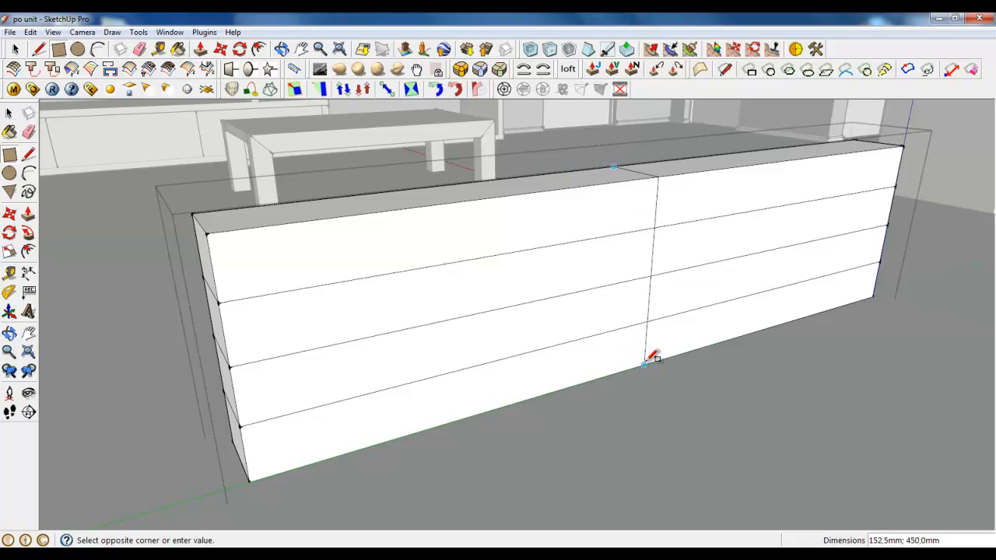
left_click(437, 185)
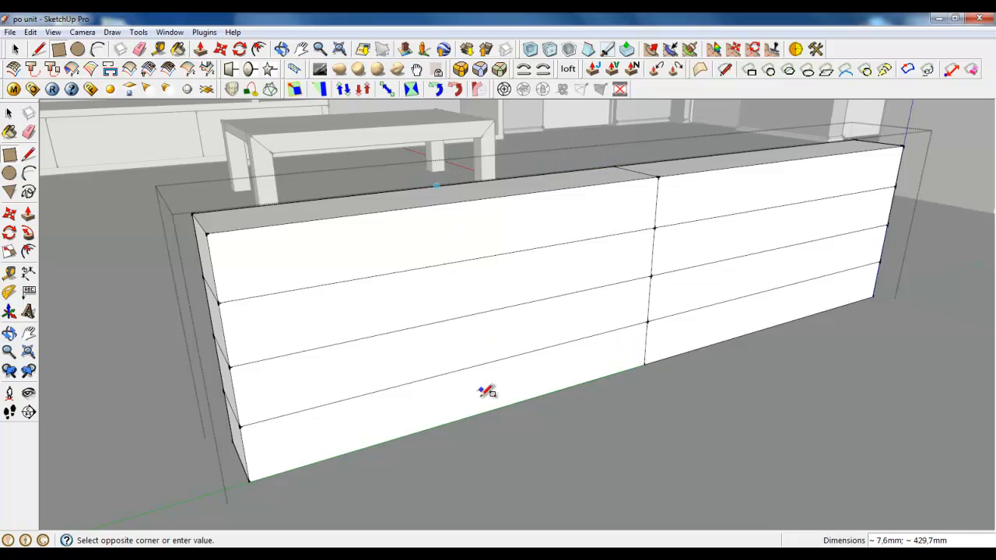
left_click(477, 412)
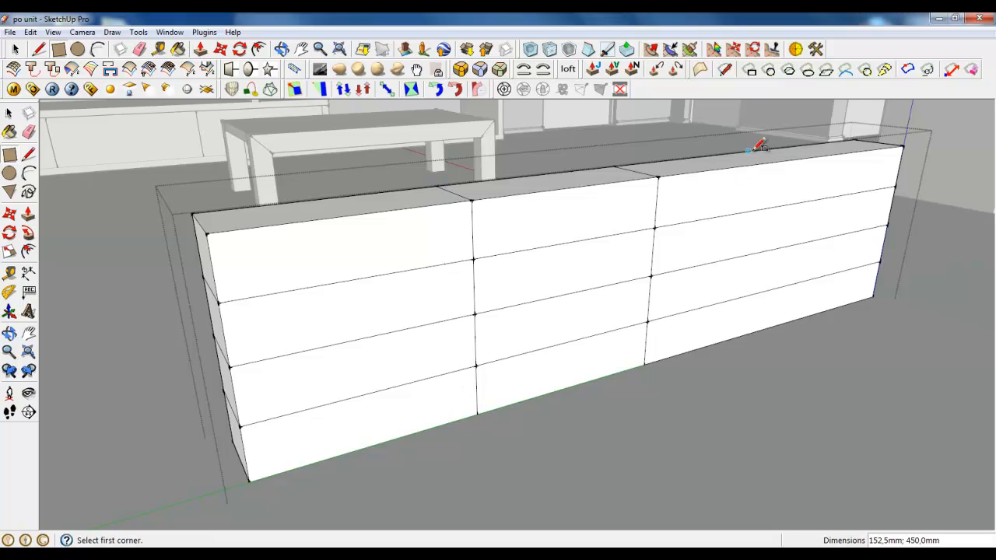
left_click(772, 325)
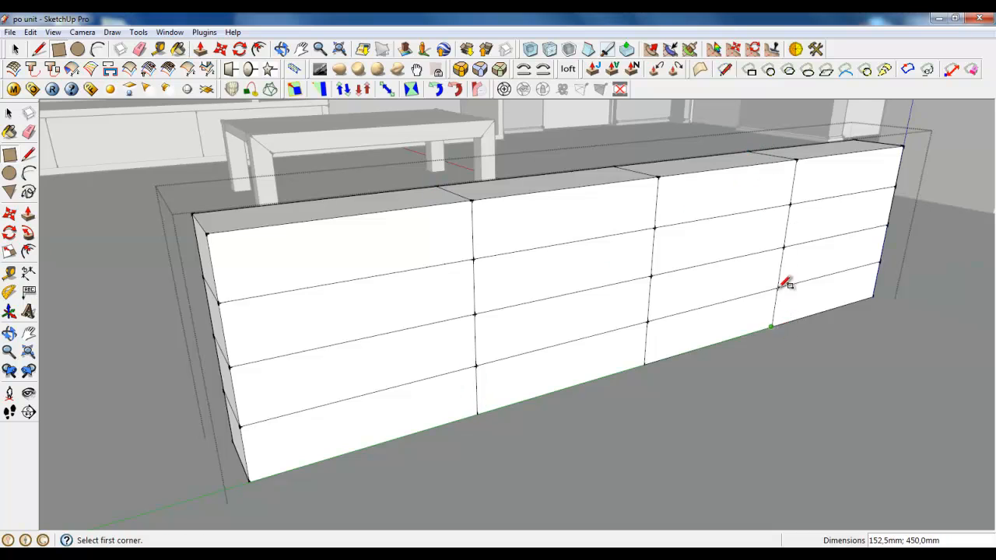
Halve each of the four lengthwise parts with further vertical 152.5 × 450 mm rectangles, giving eight divisions along the box
left_click(805, 145)
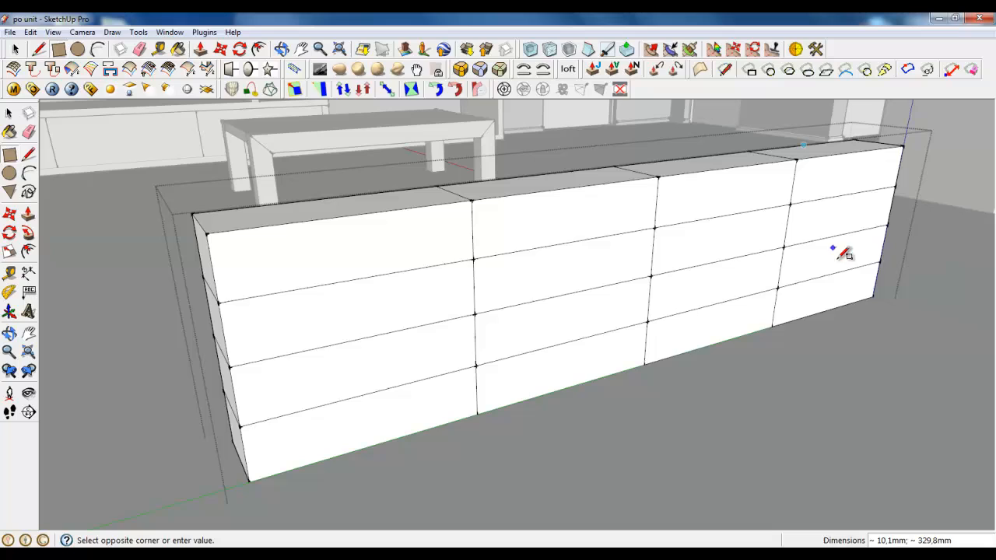
left_click(828, 308)
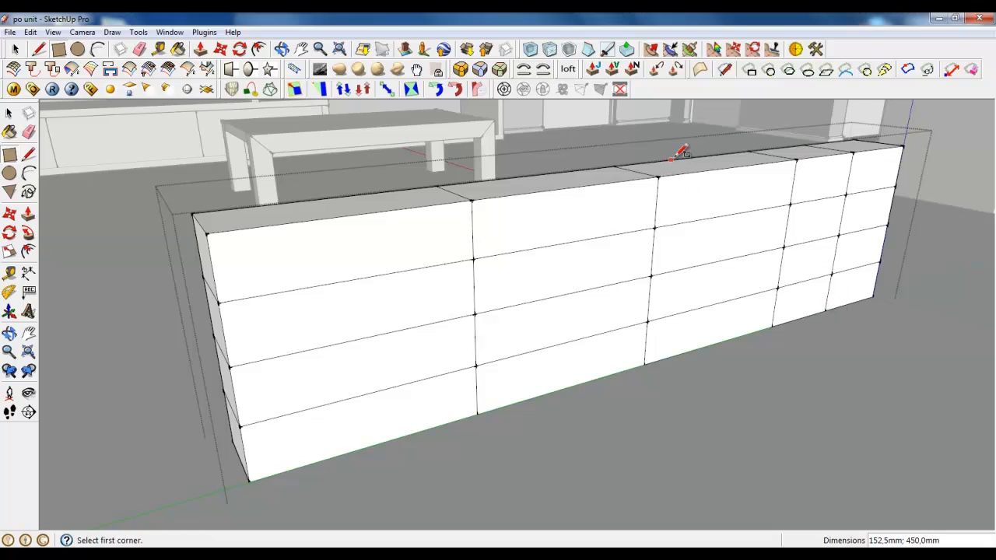
left_click(714, 342)
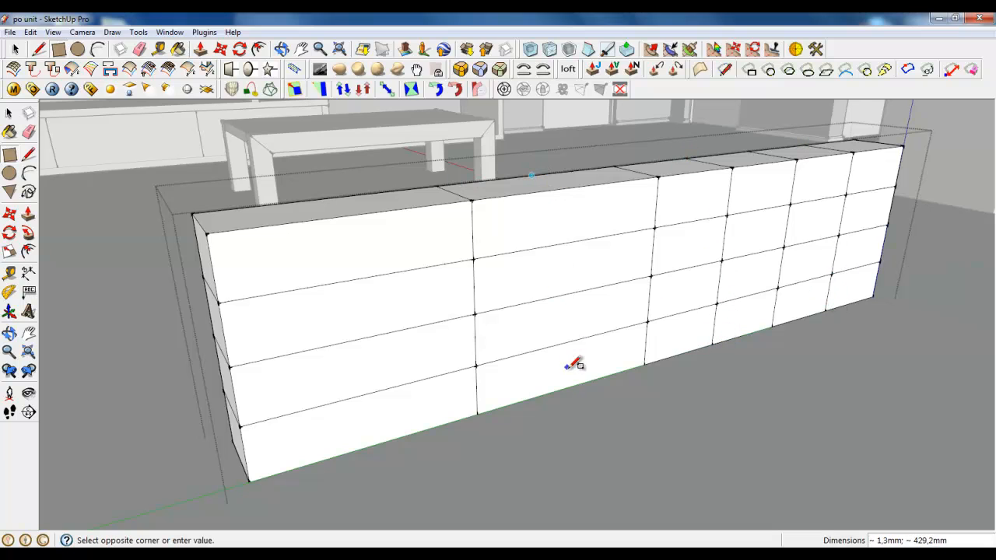
left_click(326, 200)
left_click(372, 445)
key("space")
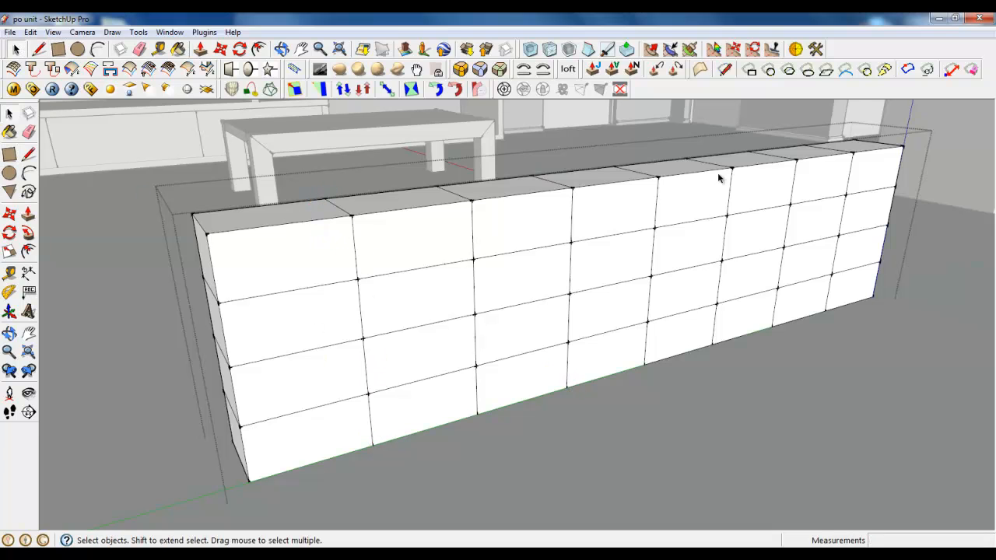
Delete the internal horizontal partition faces from inside the box, keeping the outer shell
scroll(719, 178, "up", 5)
middle_click_drag(610, 220, 823, 211)
left_click(378, 304)
scroll(372, 319, "down", 8)
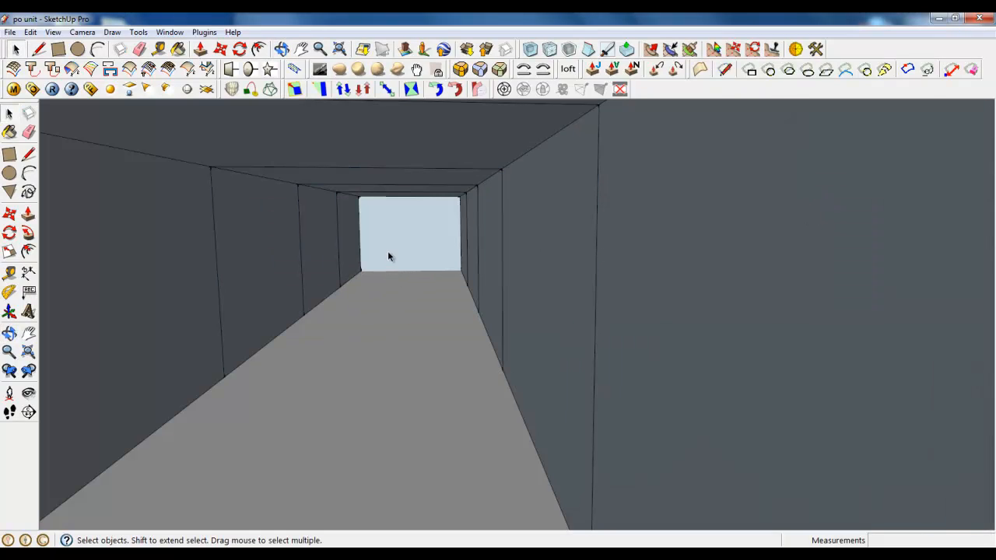
left_click(390, 257)
left_click(398, 295)
key("Delete")
left_click(400, 362)
key("Delete")
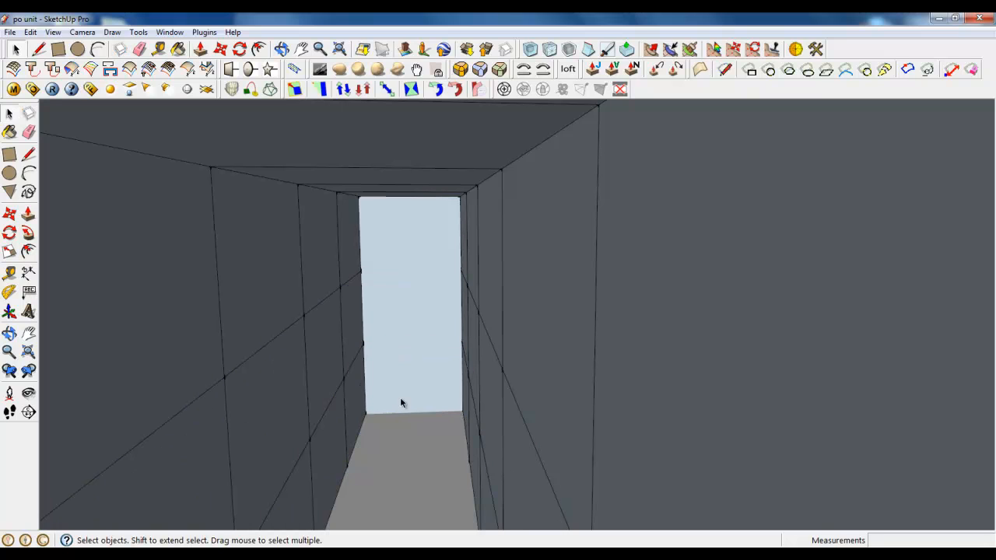
left_click(395, 449)
key("Delete")
Delete the remaining internal cross-partition faces toward the far end of the box, leaving only the gridded outer shell
left_click(399, 494)
scroll(364, 280, "up", 6)
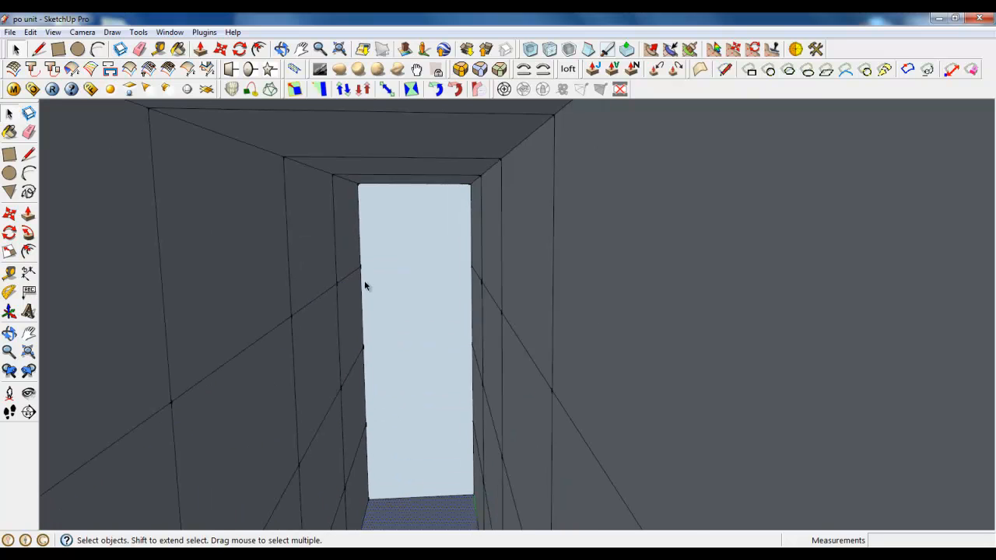
scroll(431, 334, "down", 2)
left_click(421, 286)
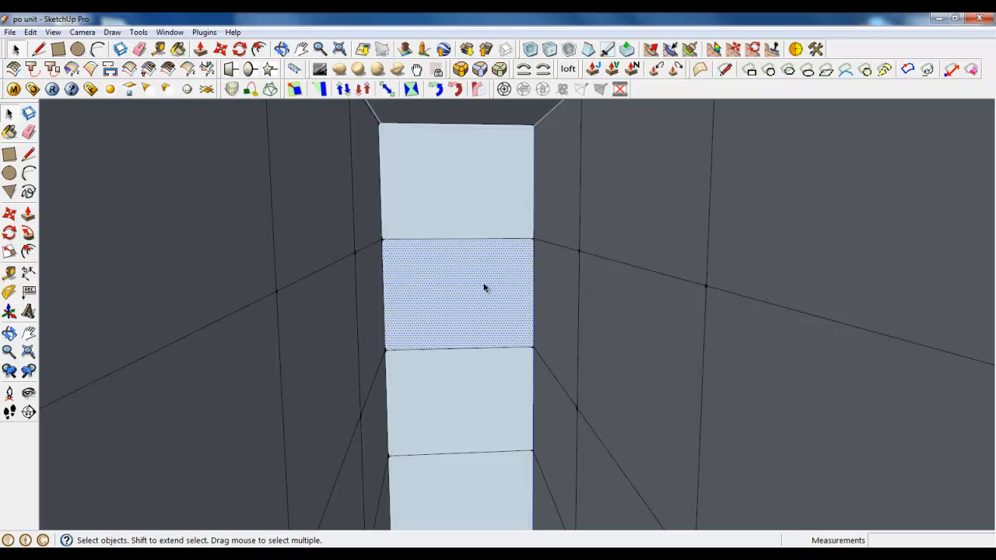
middle_click_drag(484, 288, 325, 321)
scroll(503, 230, "down", 4)
middle_click_drag(504, 231, 323, 372)
middle_click_drag(574, 354, 818, 353)
scroll(341, 303, "up", 4)
scroll(341, 303, "down", 3)
middle_click_drag(341, 303, 202, 225)
scroll(494, 335, "up", 5)
middle_click_drag(493, 336, 362, 314)
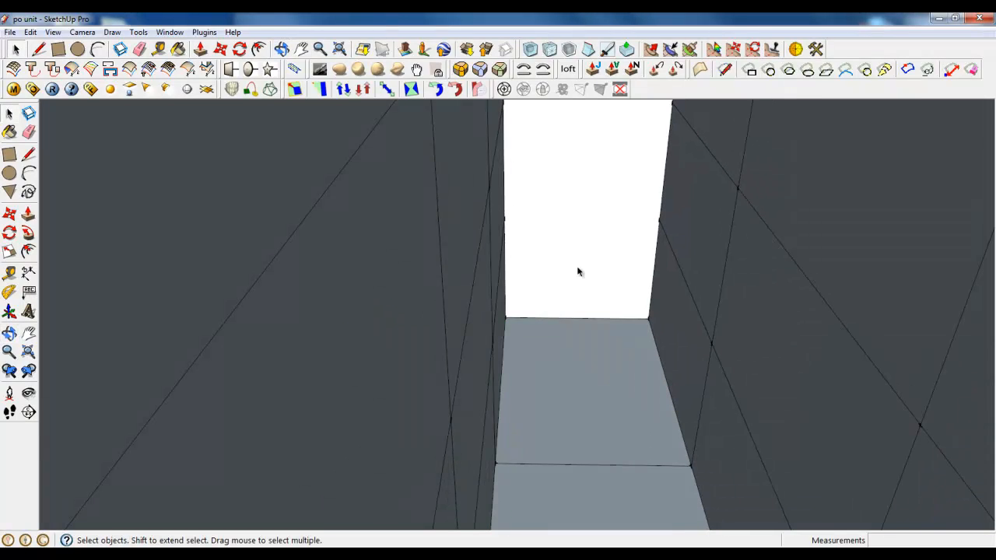
left_click(586, 253)
key("Delete")
scroll(586, 180, "up", 2)
left_click(585, 178)
key("Delete")
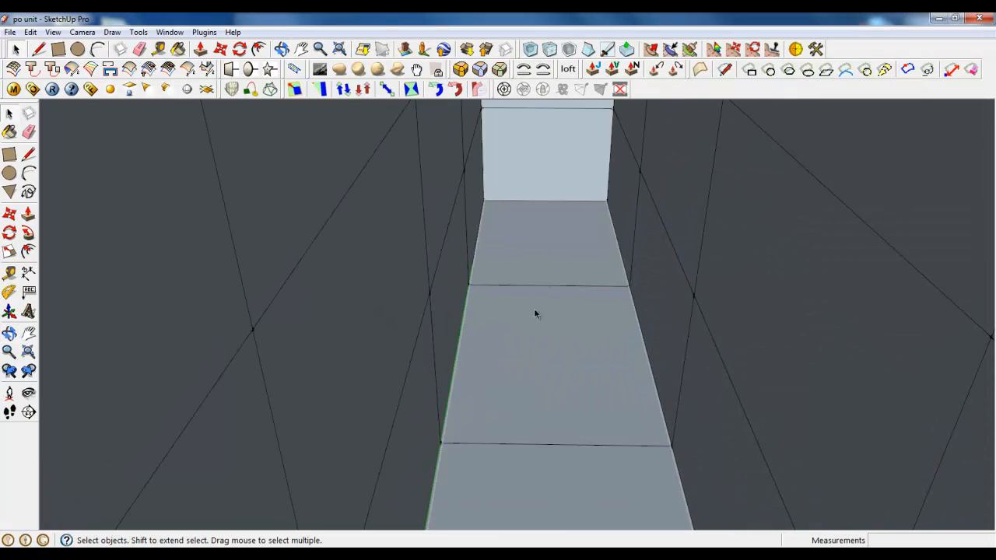
scroll(535, 288, "down", 2)
middle_click_drag(527, 241, 314, 319)
scroll(314, 320, "down", 5)
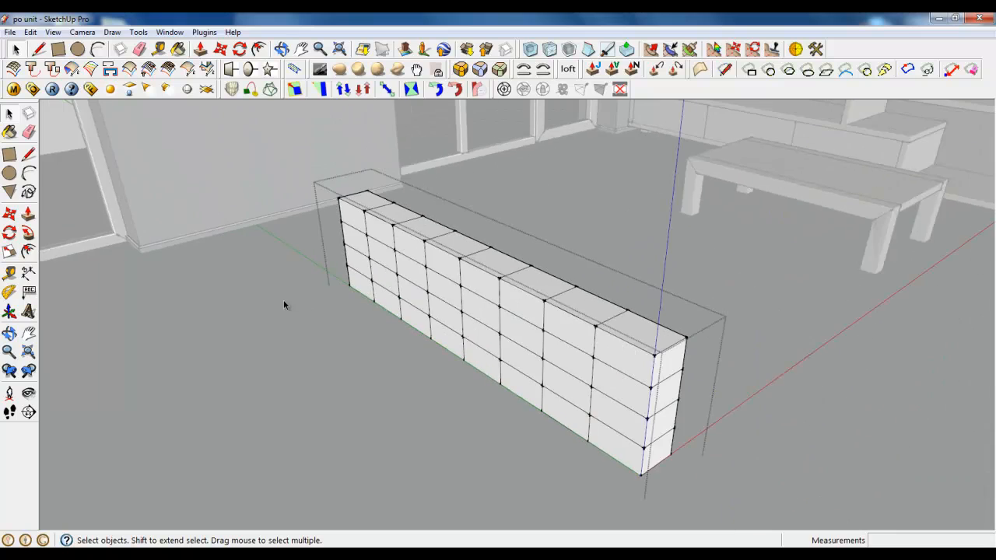
Select the box's entire connected mesh and subdivide it into a finer smoothed mesh
scroll(540, 409, "up", 1)
middle_click_drag(525, 410, 564, 289)
triple_click(565, 291)
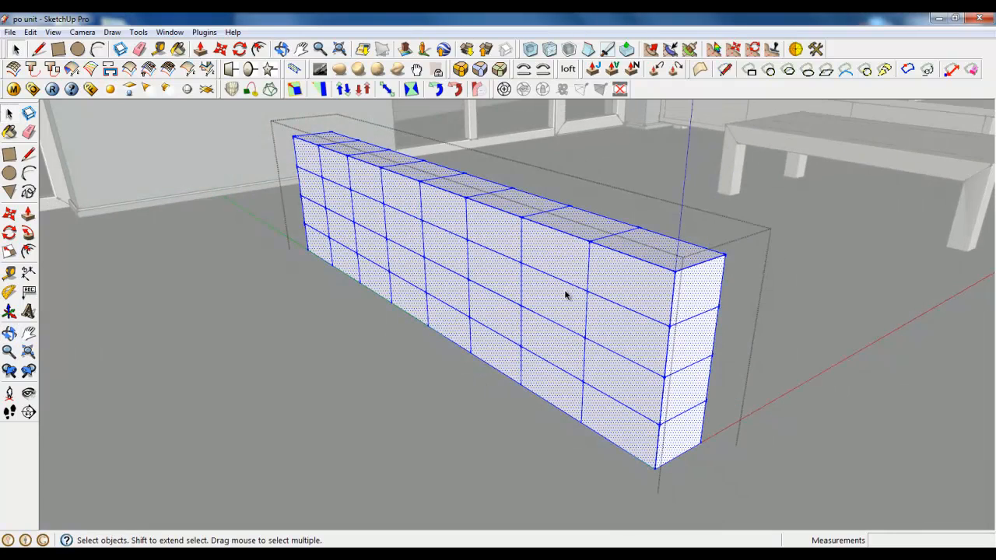
scroll(634, 300, "up", 1)
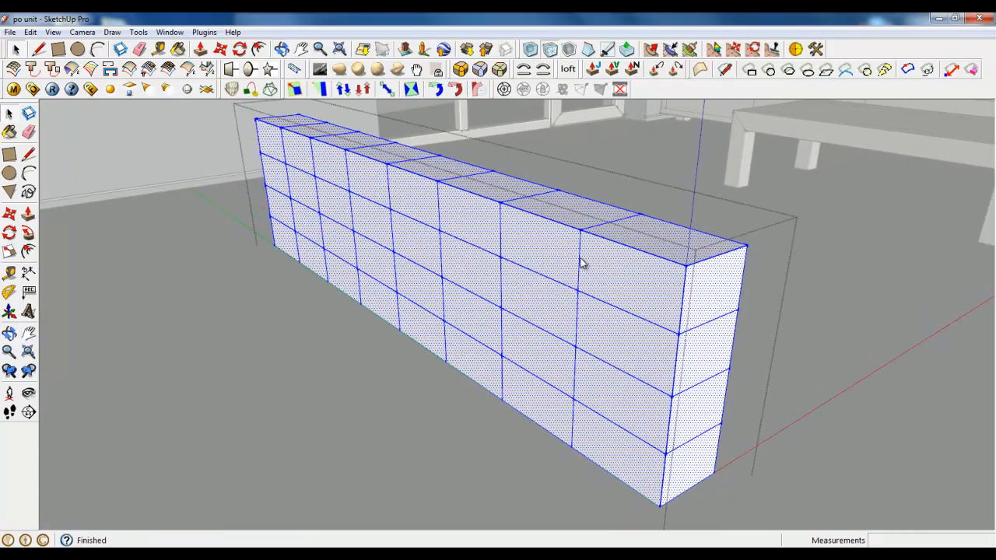
Set the mesh's Soften Edges angle to 0 degrees so its edges show, and close the box group
right_click(433, 226)
left_click(487, 393)
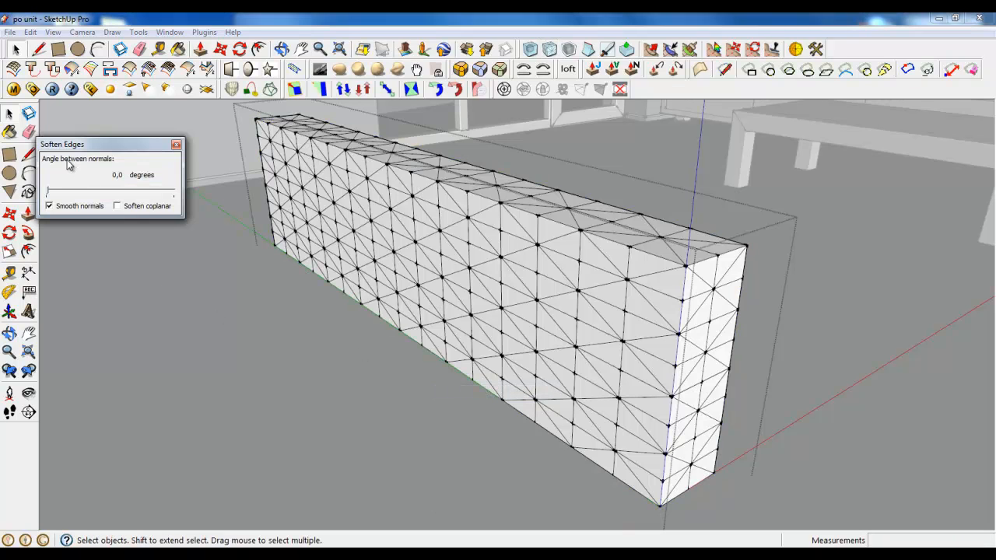
left_click(176, 145)
right_click(274, 342)
left_click(311, 349)
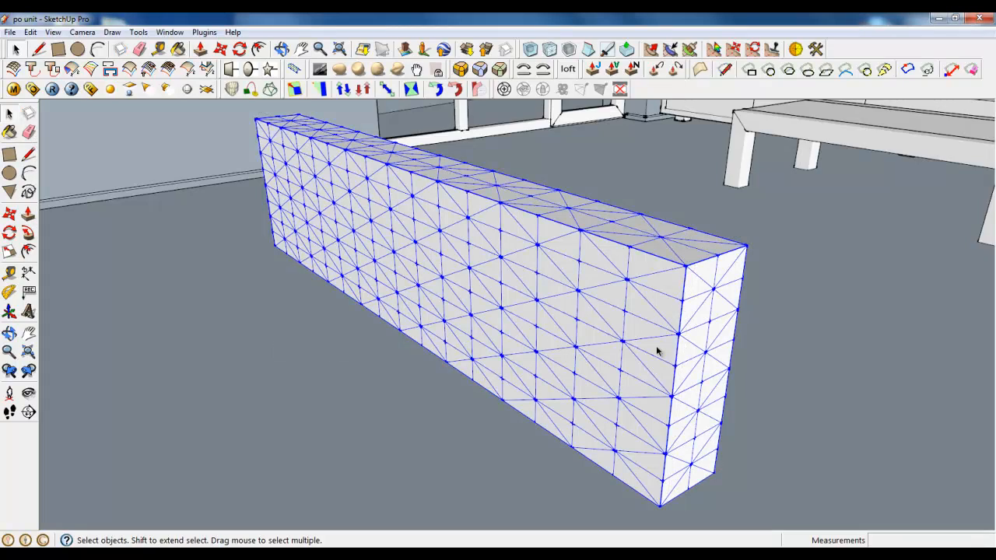
Reopen the box group, select all its geometry, and bend it 8.5 degrees with Radial Bending from the lower centre of the narrow end
middle_click_drag(661, 350, 535, 294)
scroll(465, 277, "down", 3)
middle_click_drag(465, 277, 738, 421)
scroll(468, 379, "down", 2)
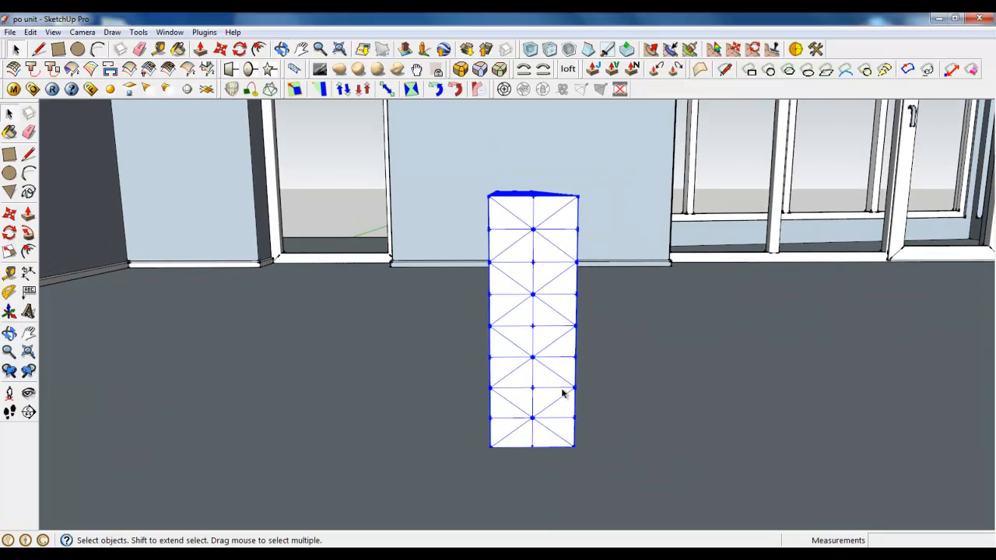
middle_click_drag(563, 391, 529, 377)
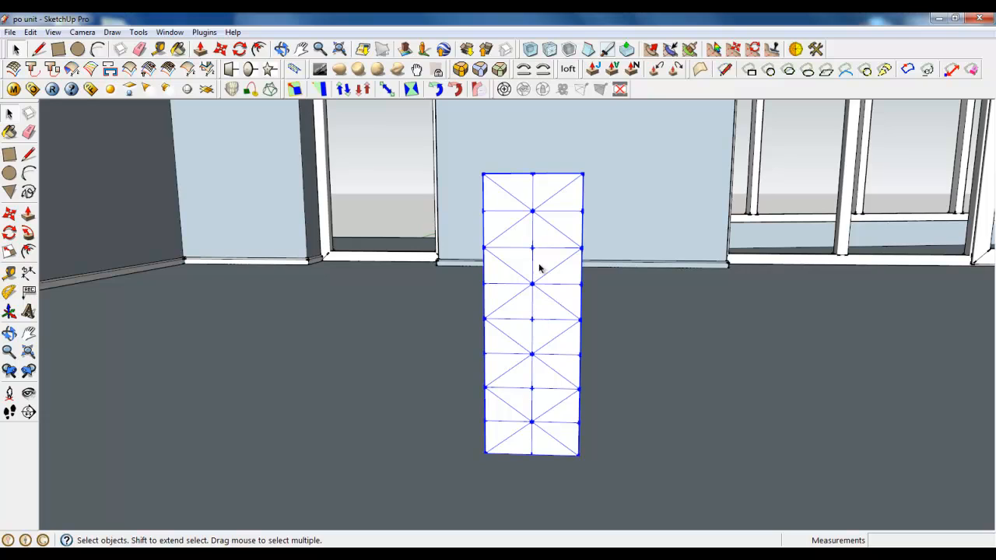
double_click(547, 321)
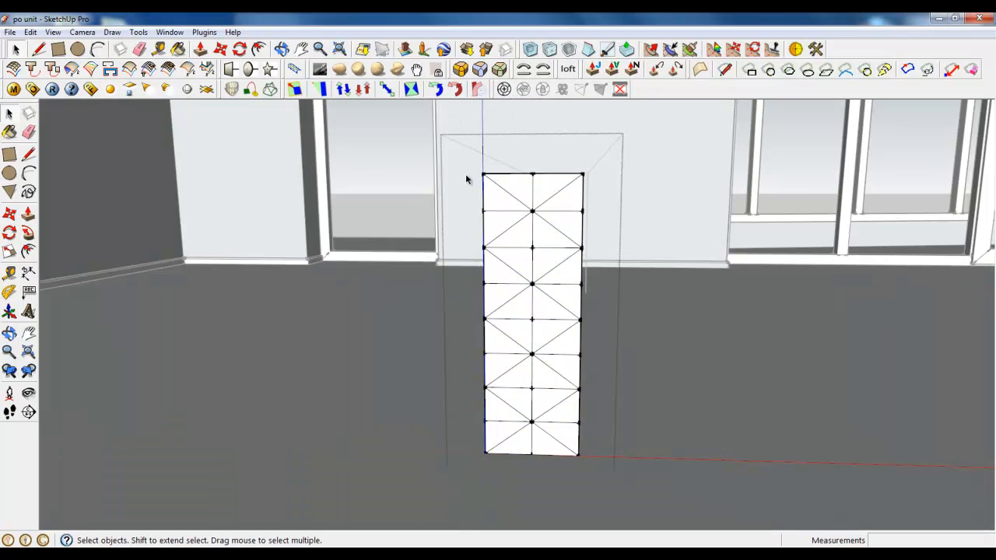
left_click_drag(458, 146, 653, 488)
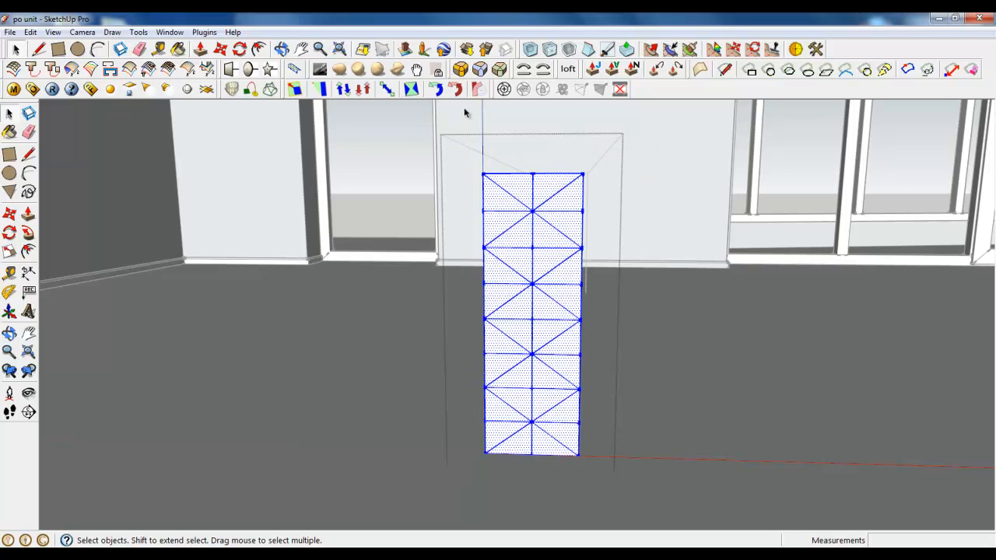
left_click(477, 89)
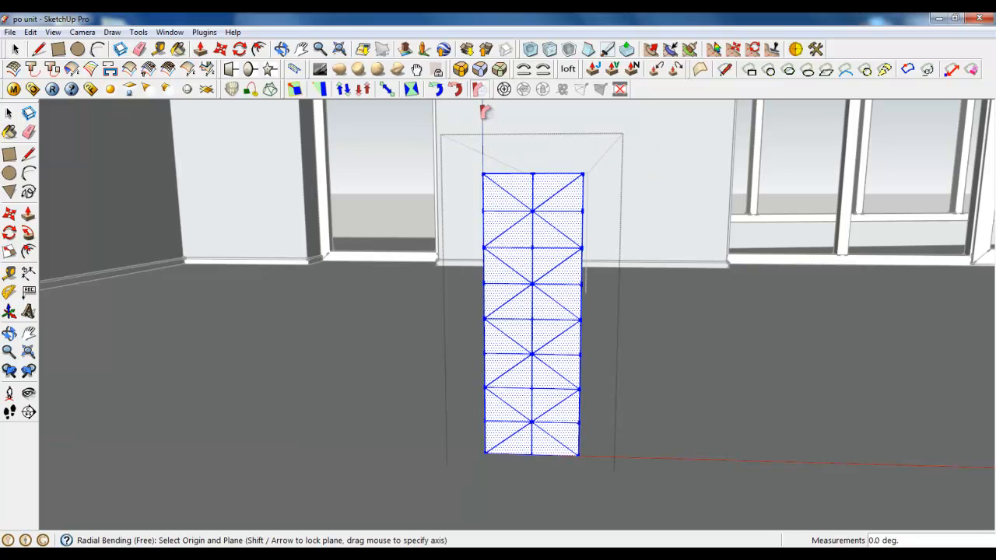
left_click(532, 424)
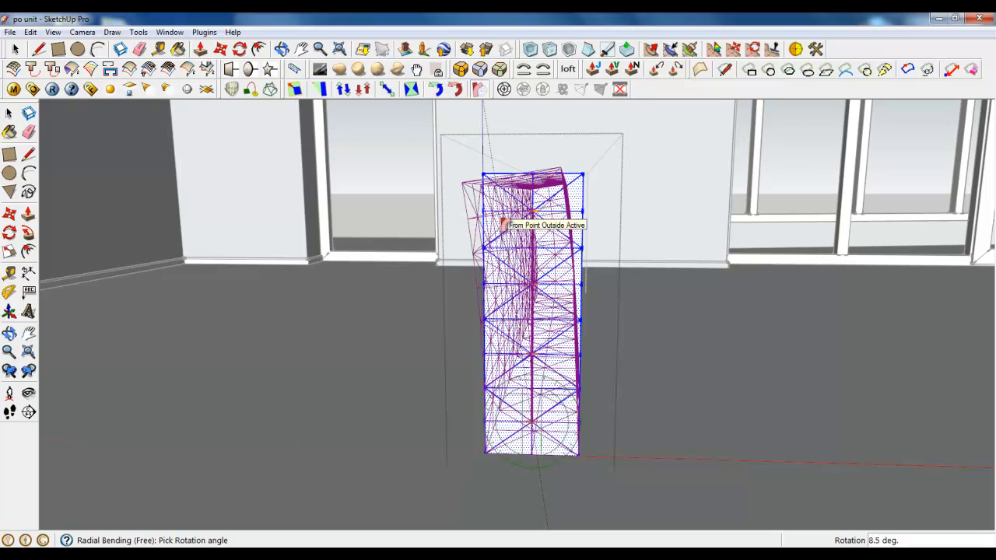
left_click(502, 225)
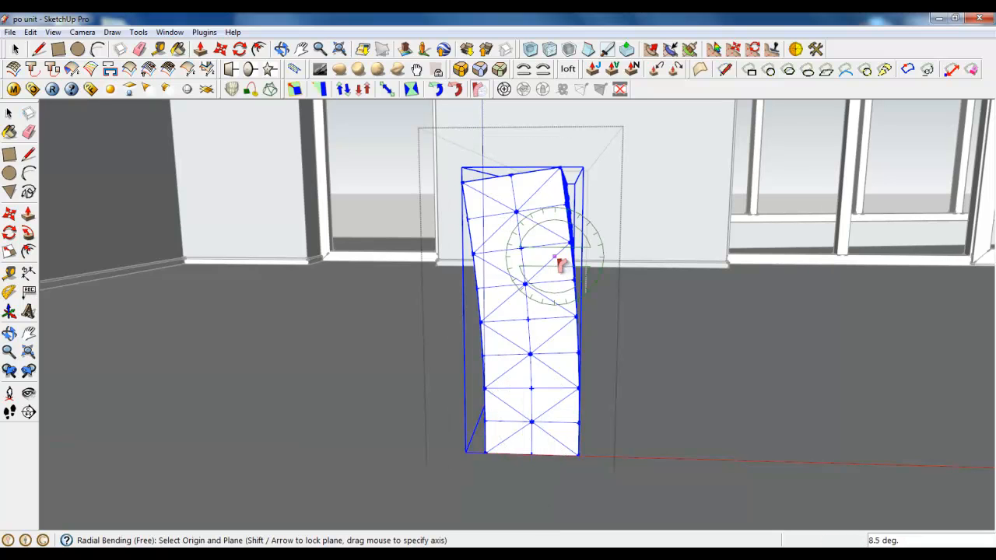
Finish the radial bend, select the backrest's mesh, and close the backrest group
middle_click_drag(562, 256, 533, 259)
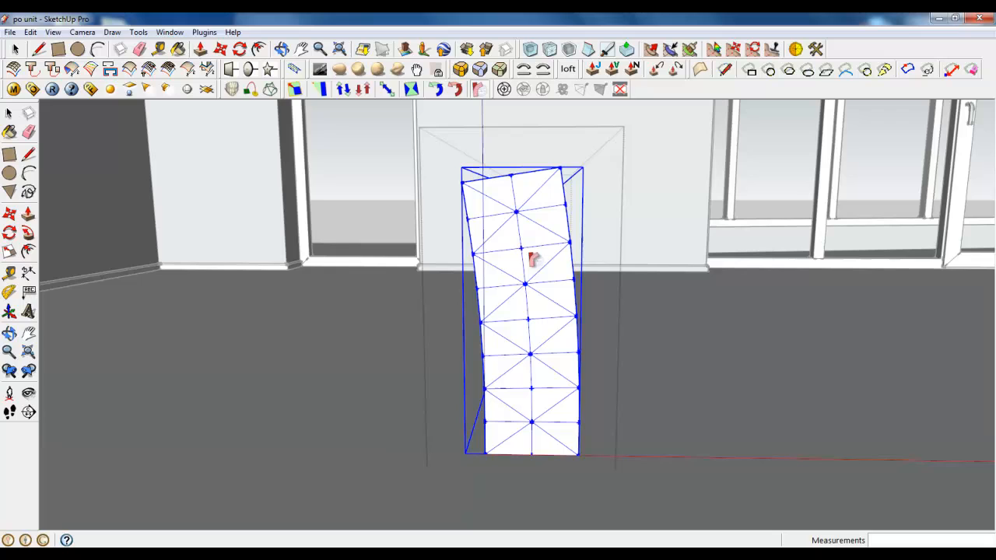
left_click(16, 49)
middle_click_drag(485, 335, 489, 219)
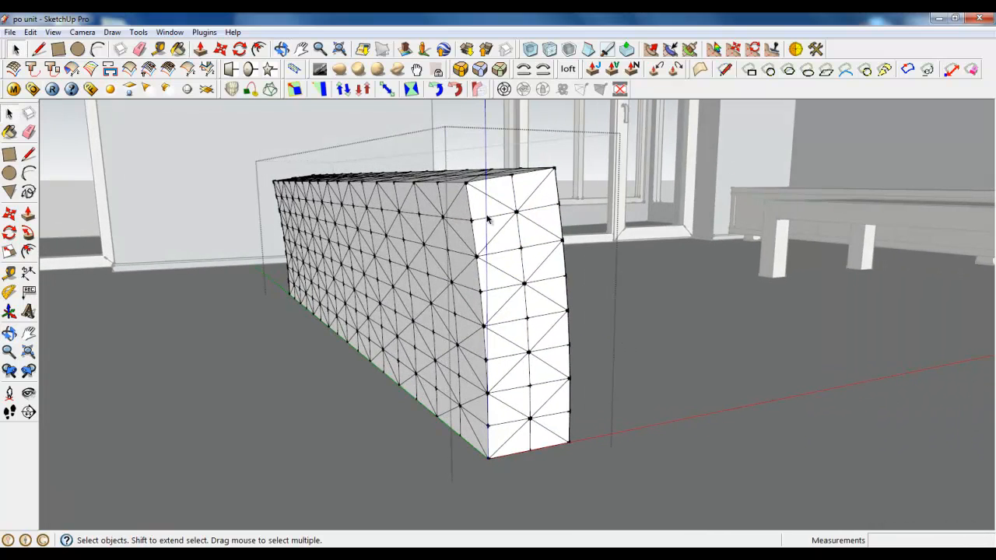
middle_click_drag(674, 288, 536, 308)
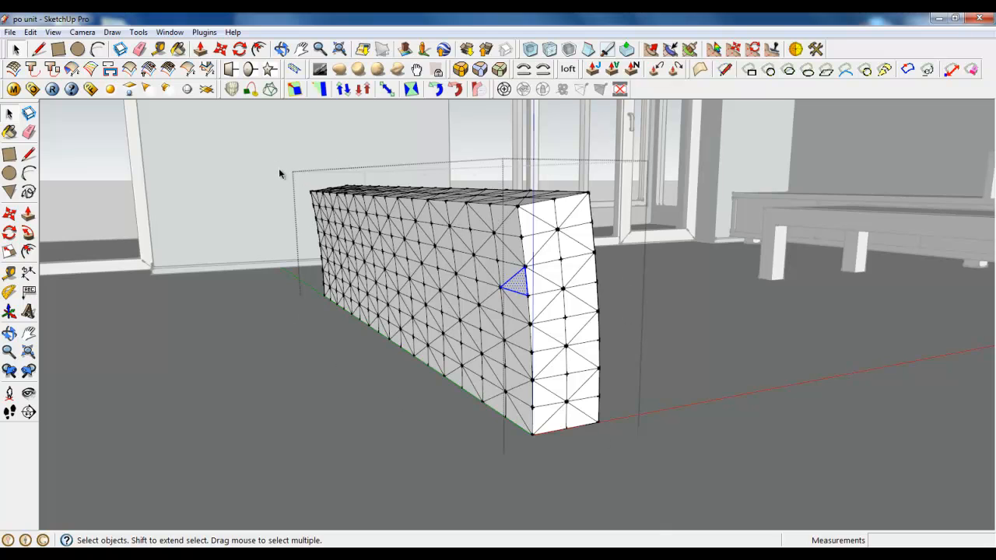
left_click_drag(278, 169, 737, 428)
middle_click_drag(403, 354, 345, 375)
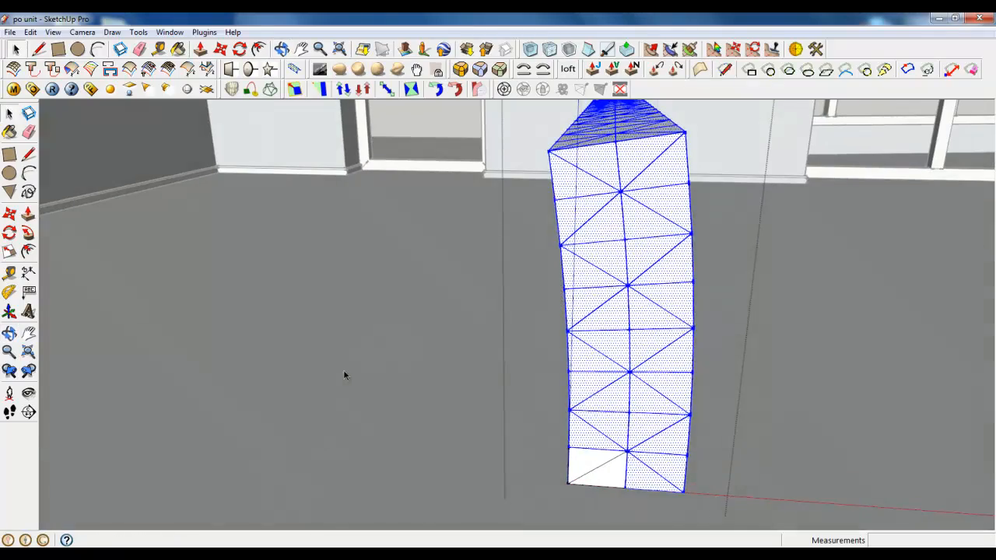
right_click(418, 331)
left_click(427, 340)
middle_click_drag(507, 340, 269, 295)
scroll(268, 296, "down", 5)
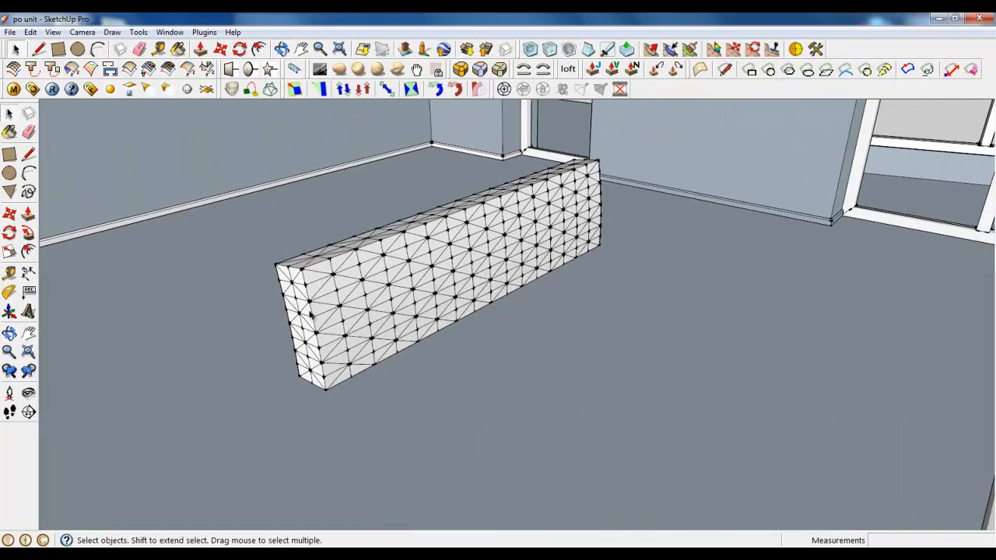
Display hidden geometry and unhide the seat block in front of the backrest
left_click(53, 32)
left_click(77, 78)
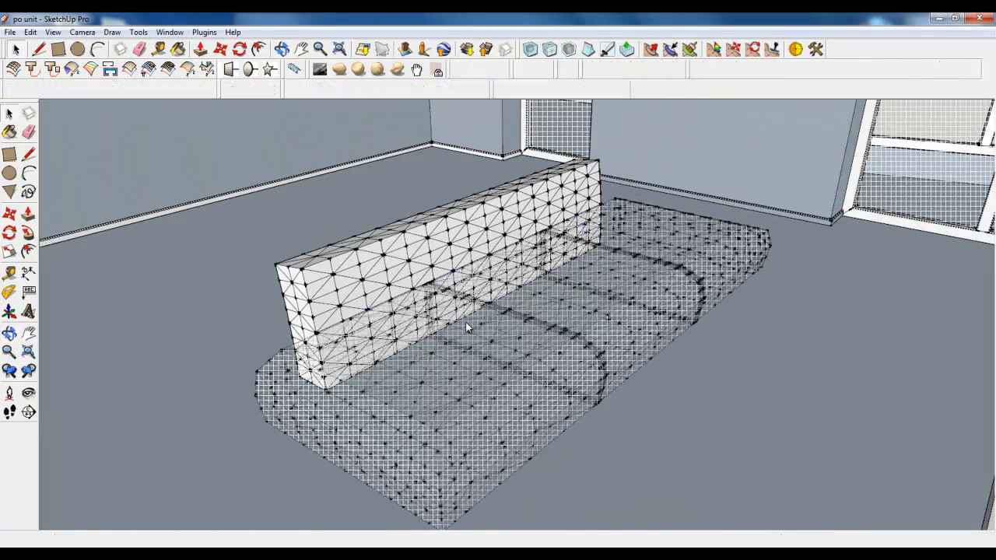
right_click(467, 235)
left_click(484, 271)
Select the seat together with the backrest and make them a component named Sofa
left_click(348, 290, "shift")
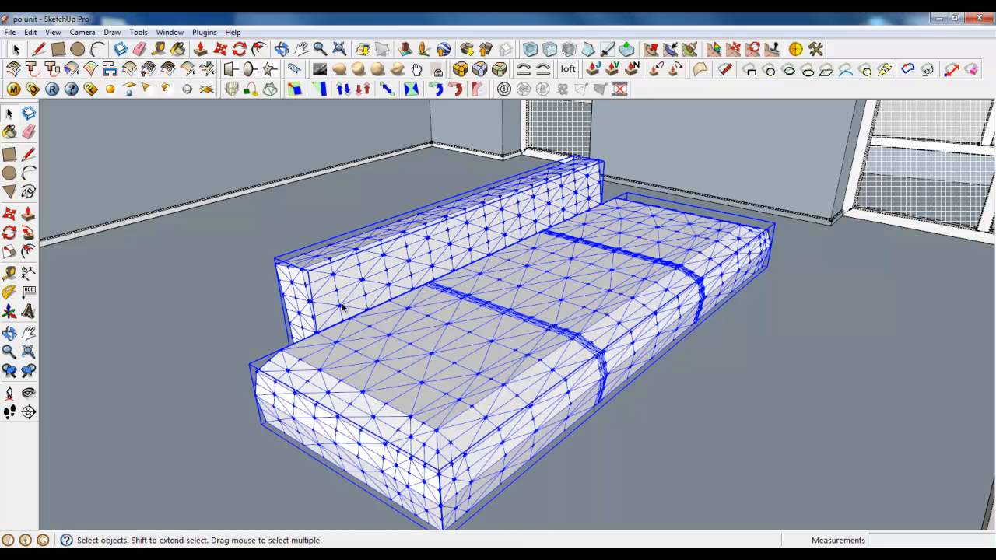
scroll(319, 288, "up", 2)
right_click(327, 294)
left_click(354, 326)
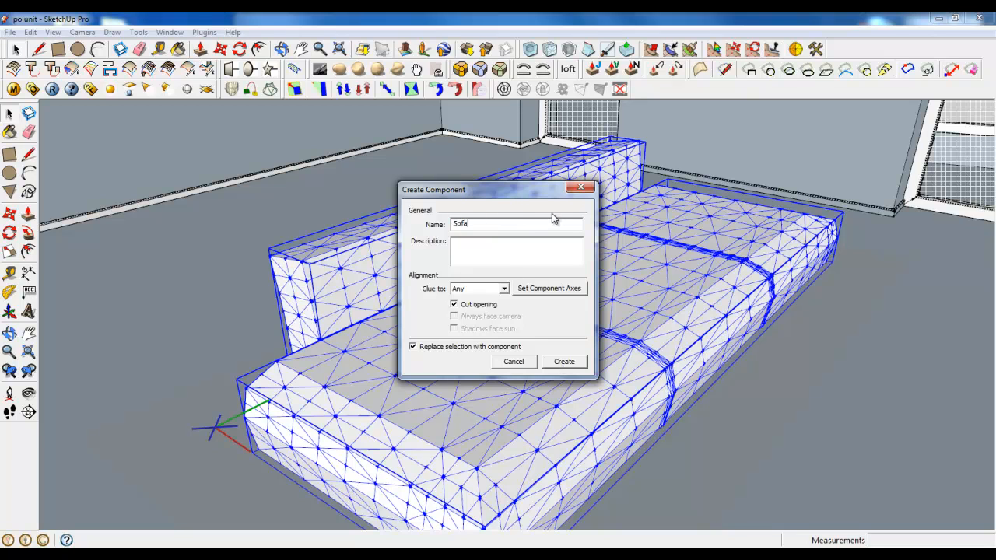
type("Sofa")
key("Return")
Open the Sofa component and move the backrest group up along the rear of the seat
double_click(476, 274)
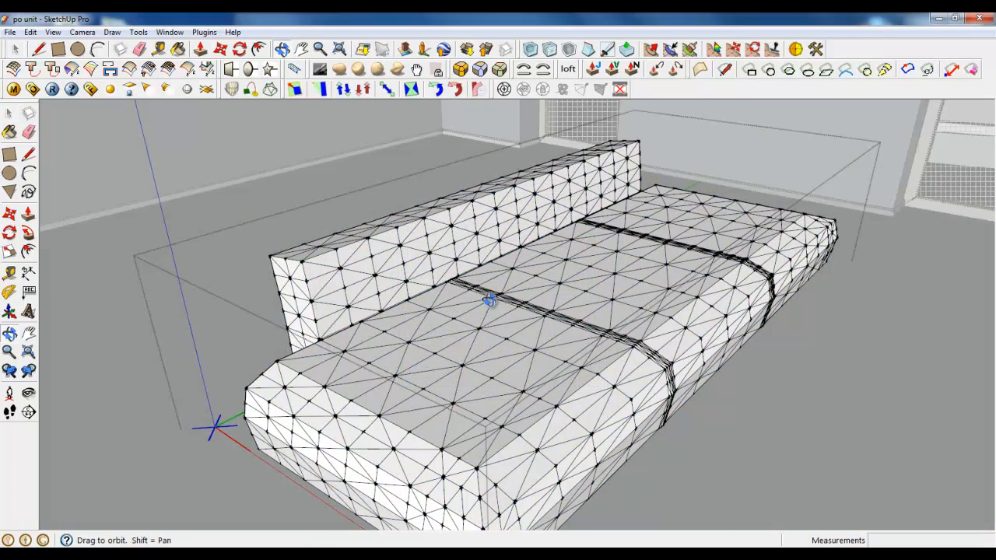
middle_click_drag(491, 300, 566, 269)
left_click(432, 220)
scroll(432, 221, "up", 1)
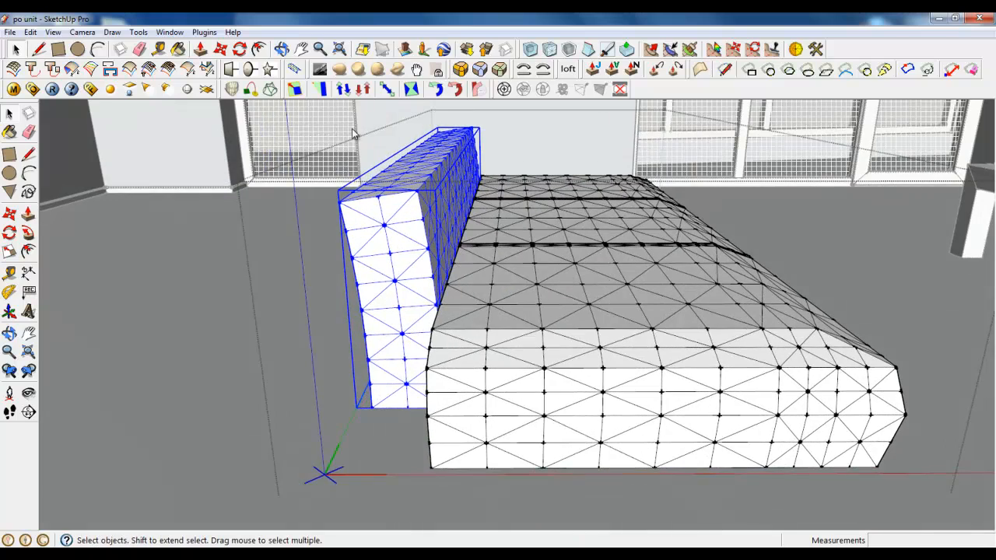
left_click(221, 48)
left_click_drag(391, 307, 426, 233)
middle_click_drag(426, 233, 482, 287)
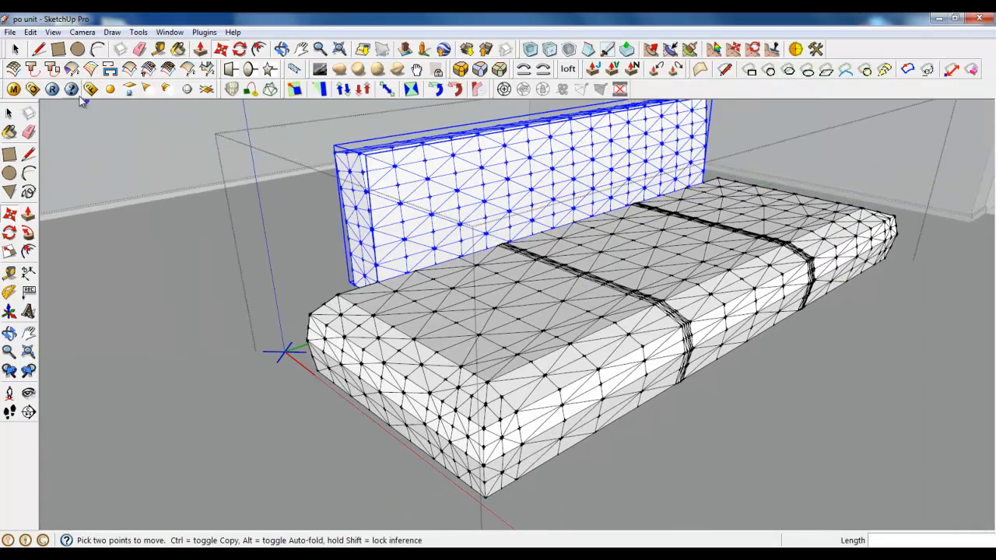
Select the seat and backrest groups together and raise them about 57 mm off the floor
left_click(16, 50)
left_click(391, 339)
left_click(400, 226, "shift")
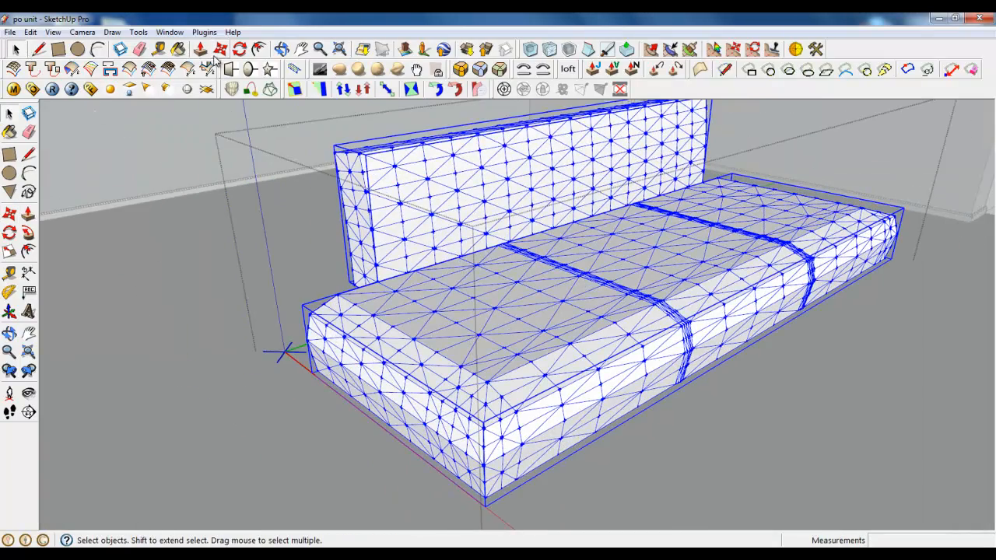
left_click(220, 49)
scroll(480, 435, "up", 4)
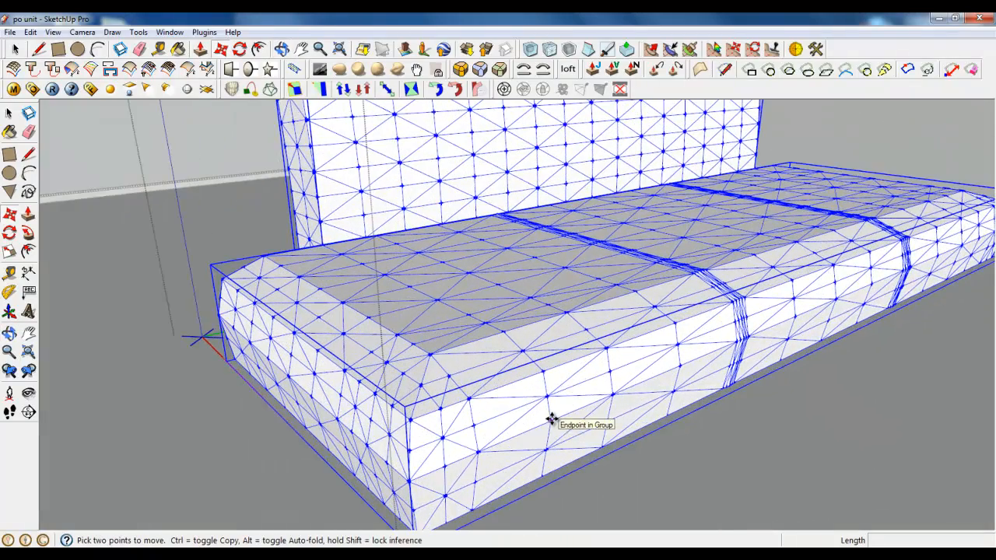
left_click(551, 420)
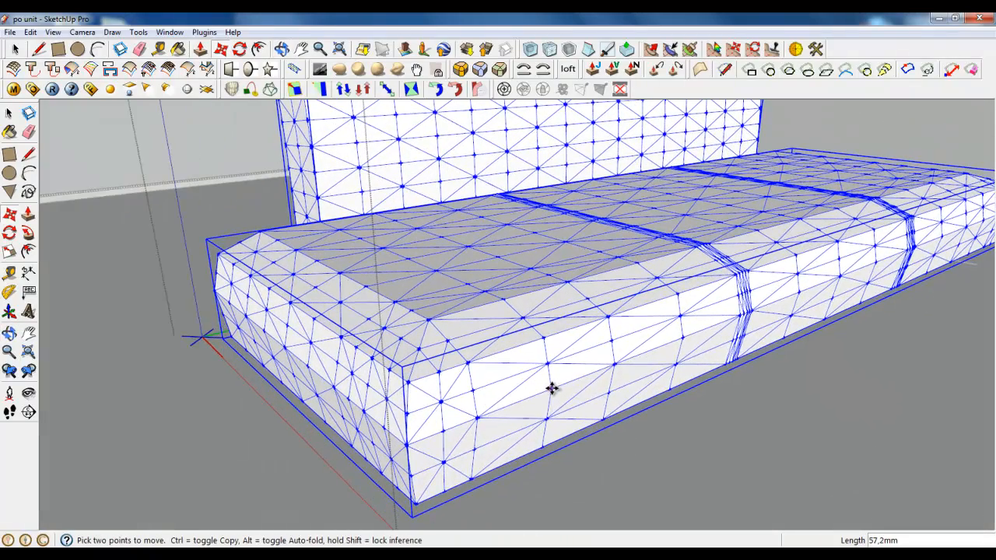
scroll(549, 421, "down", 5)
middle_click_drag(516, 438, 272, 347)
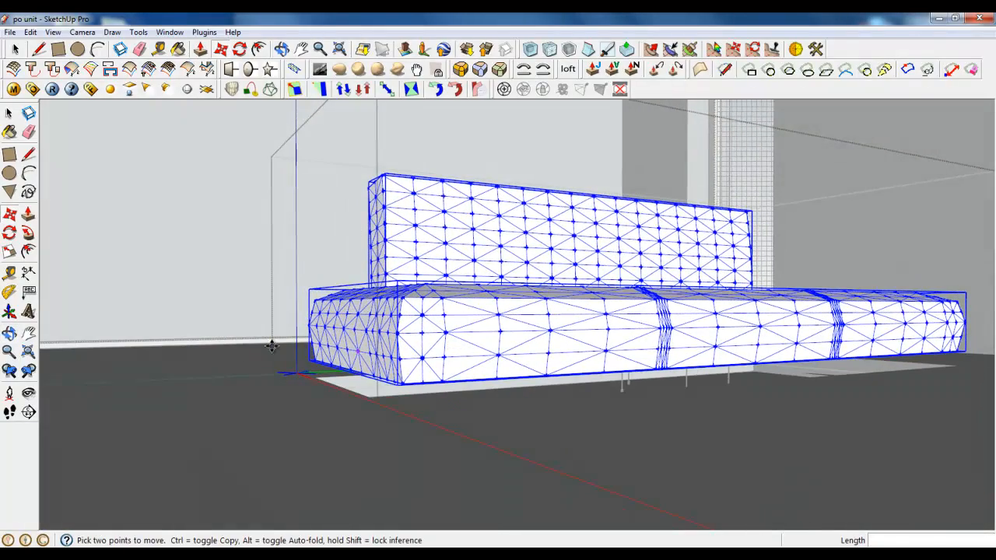
Draw a floor rectangle of about 949 × 352 mm under the seat's narrow end, extending slightly beyond its side and front
left_click(59, 49)
scroll(310, 375, "up", 3)
scroll(329, 405, "up", 3)
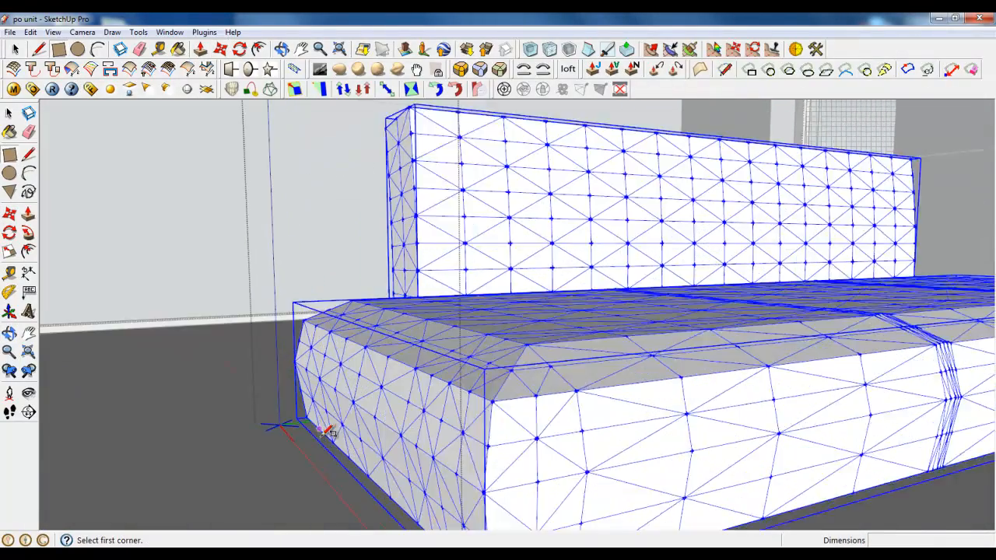
middle_click_drag(329, 429, 509, 378)
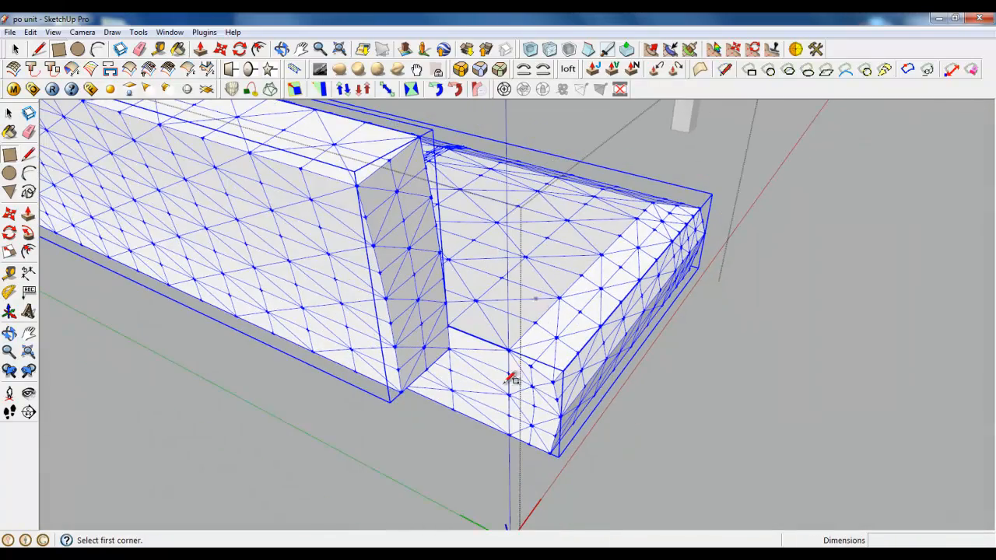
left_click(430, 448)
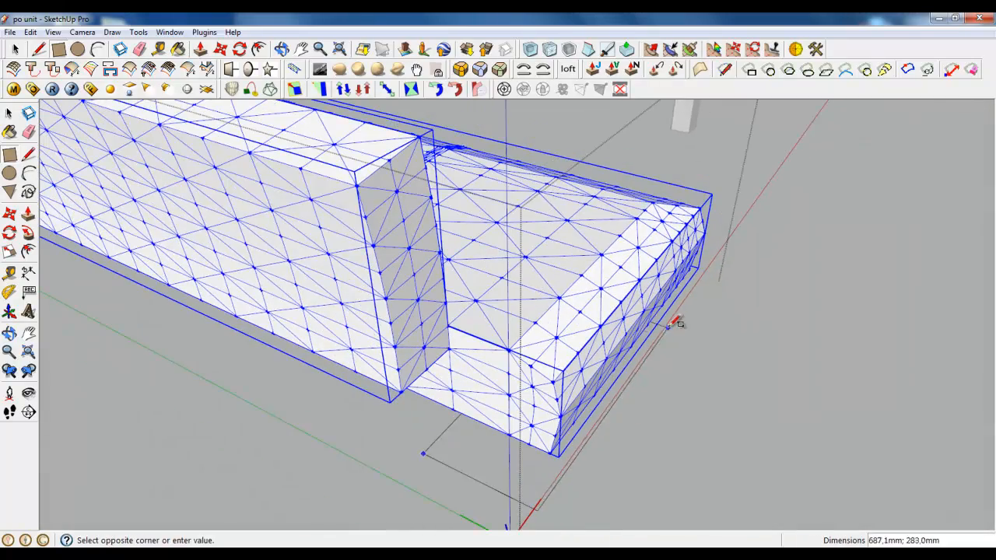
middle_click_drag(430, 448, 474, 428)
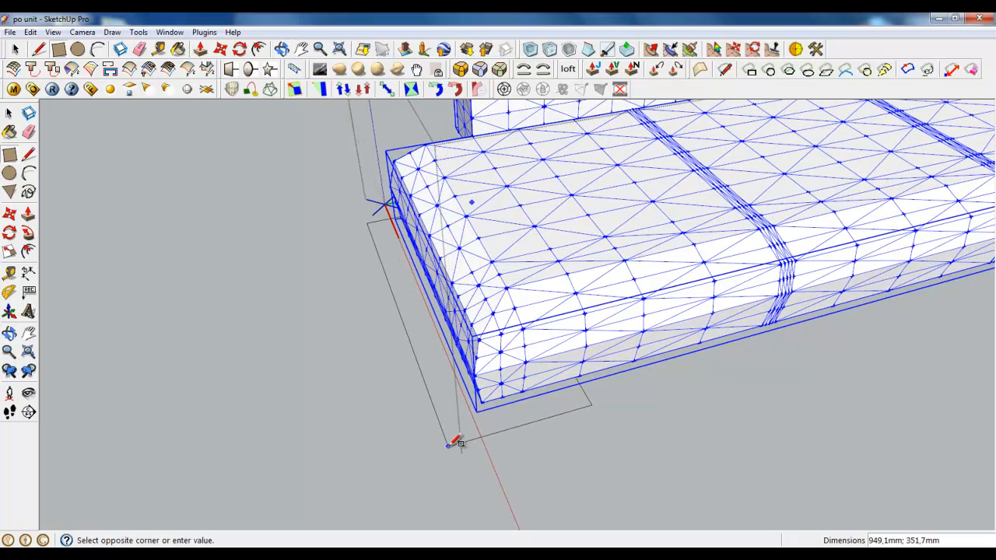
left_click(448, 445)
Make the floor rectangle a group and open it for editing
key("space")
left_click(391, 272)
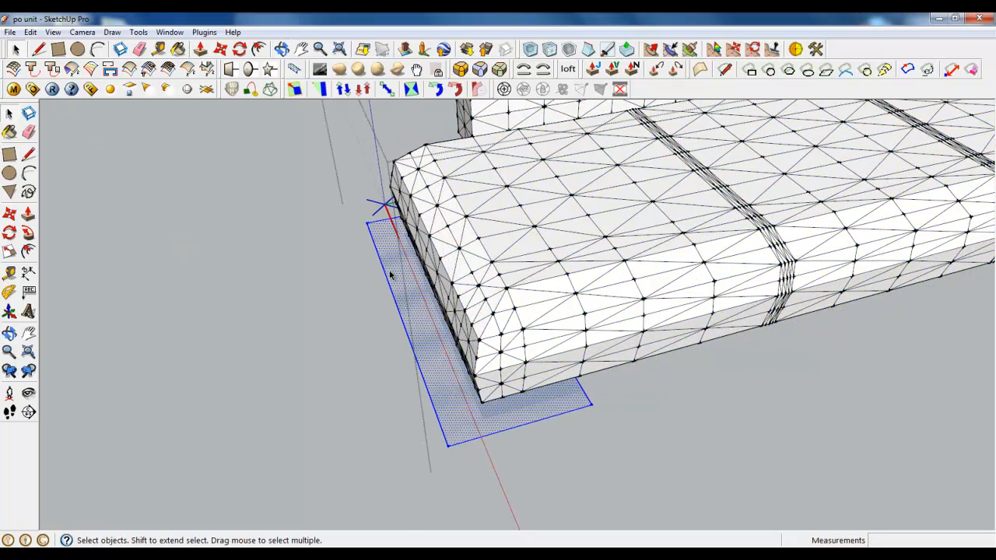
right_click(391, 272)
left_click(437, 381)
double_click(416, 344)
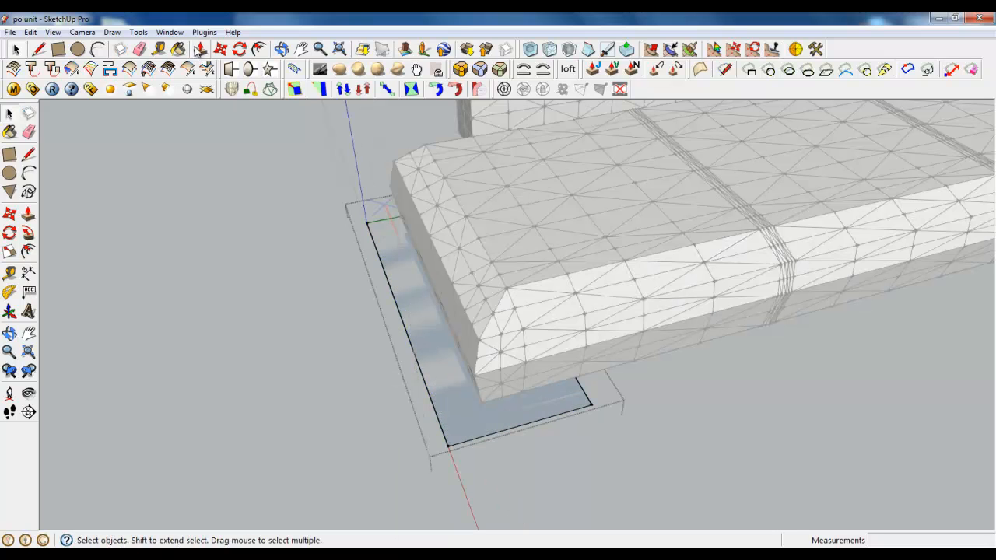
Push/Pull the rectangle up into an armrest block around the seat's end and raise its top face another 50 mm
left_click(200, 48)
left_click_drag(412, 303, 517, 220)
left_click(507, 312)
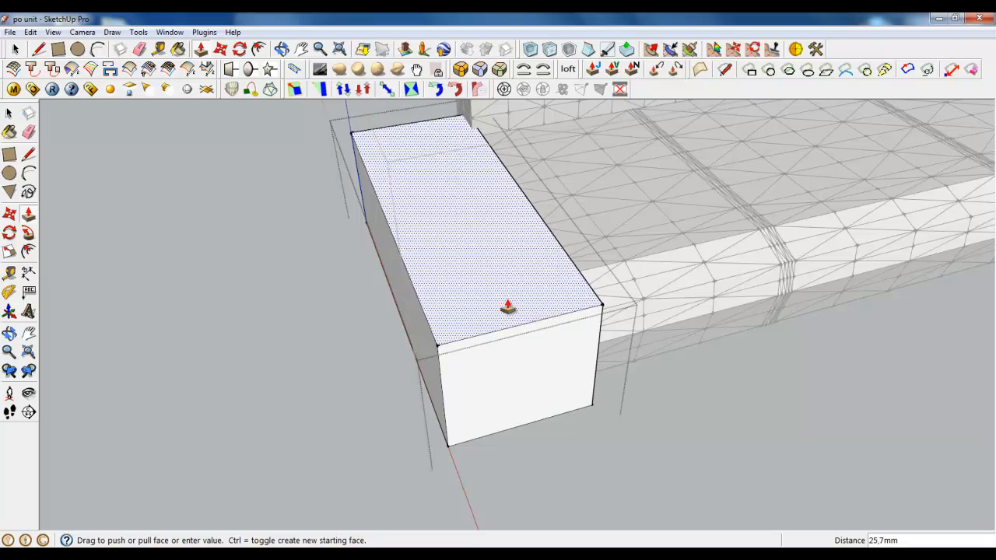
left_click(494, 307)
Offset the outline of the armrest block's front face 40 mm inward
middle_click_drag(540, 361, 282, 179)
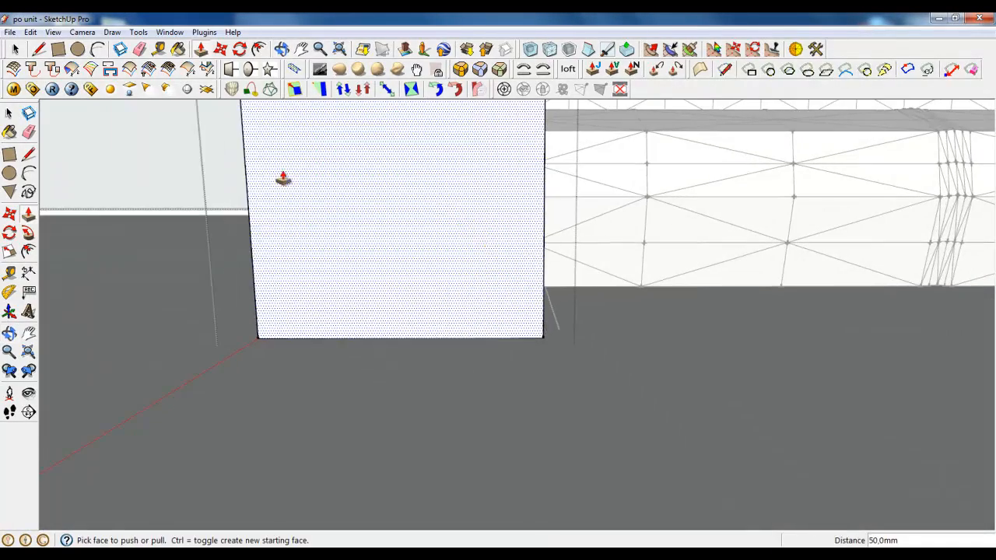
left_click(257, 50)
left_click(463, 281)
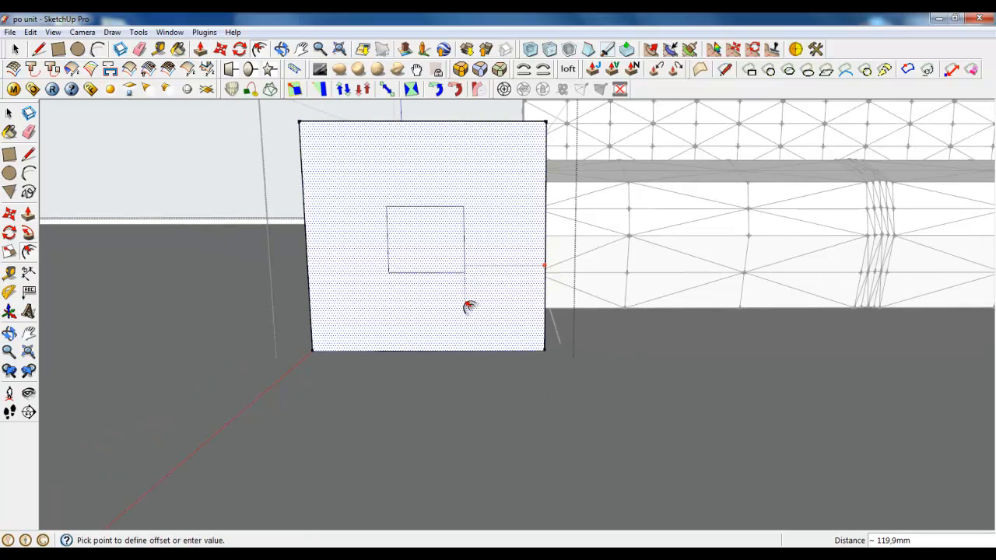
left_click(469, 307)
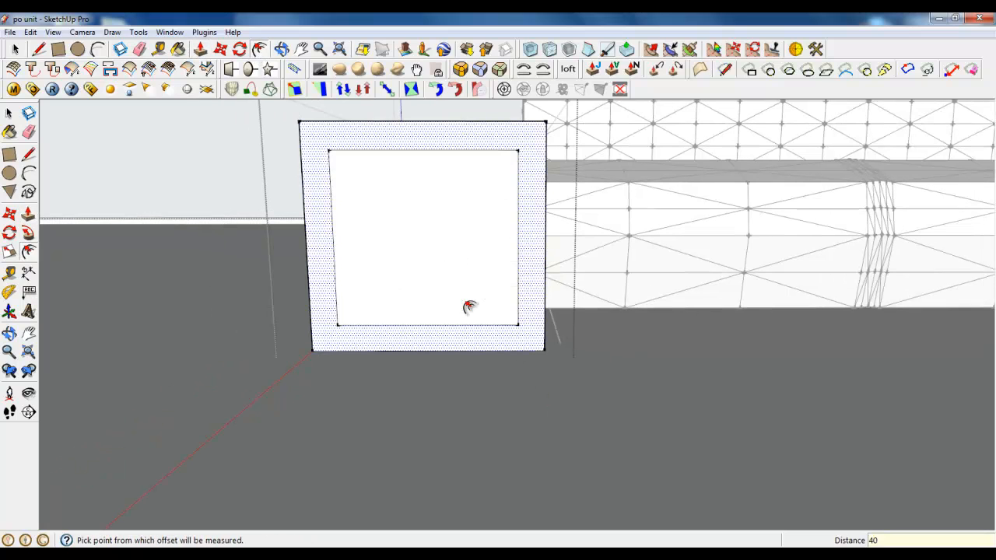
middle_click_drag(467, 304, 523, 315)
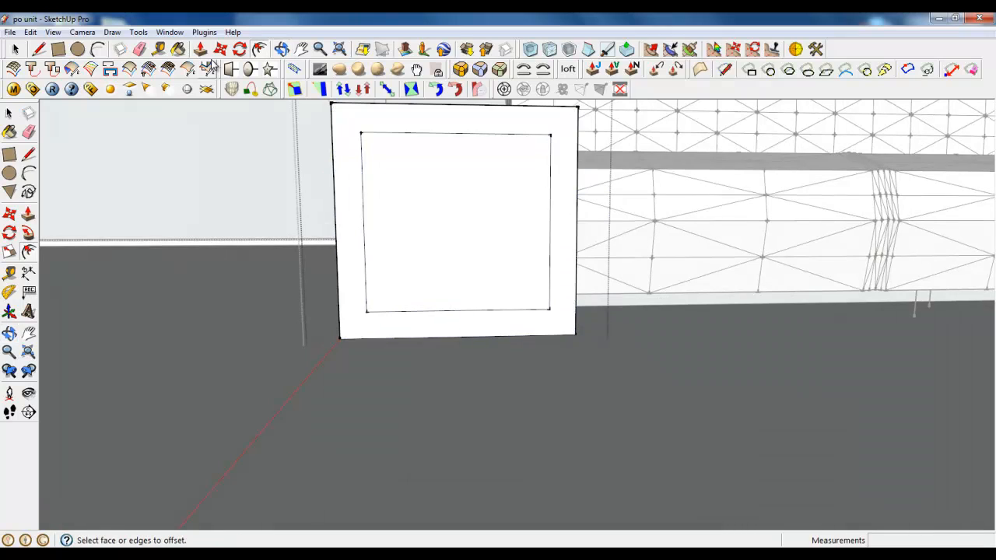
Move the inner rectangle's edge nearest the seat out to the front face's outer edge
key("m")
left_click(551, 211)
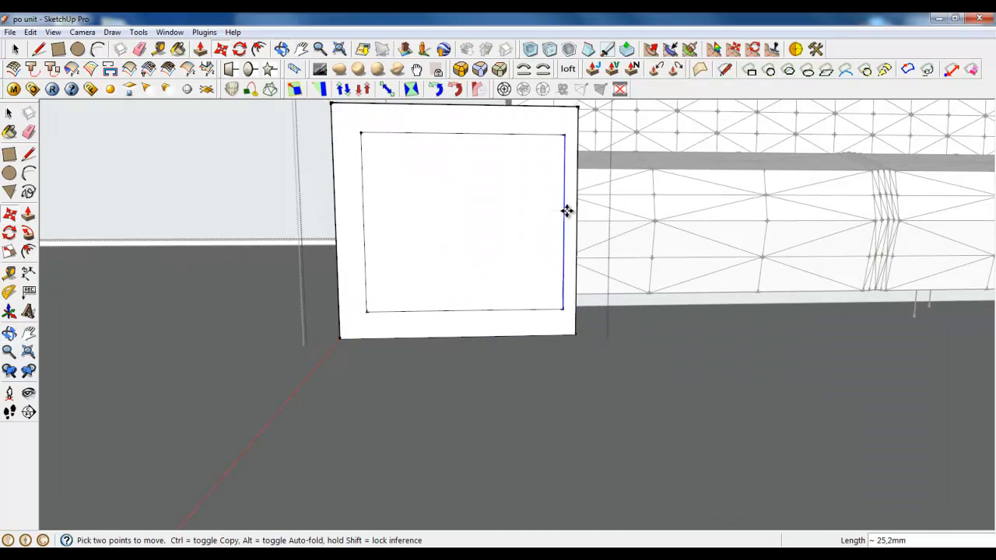
left_click(576, 211)
Push the inner front face about 945 mm back through the armrest block, hollowing it into a C-shaped shell open toward the seat
middle_click_drag(482, 192, 389, 242)
scroll(416, 261, "up", 3)
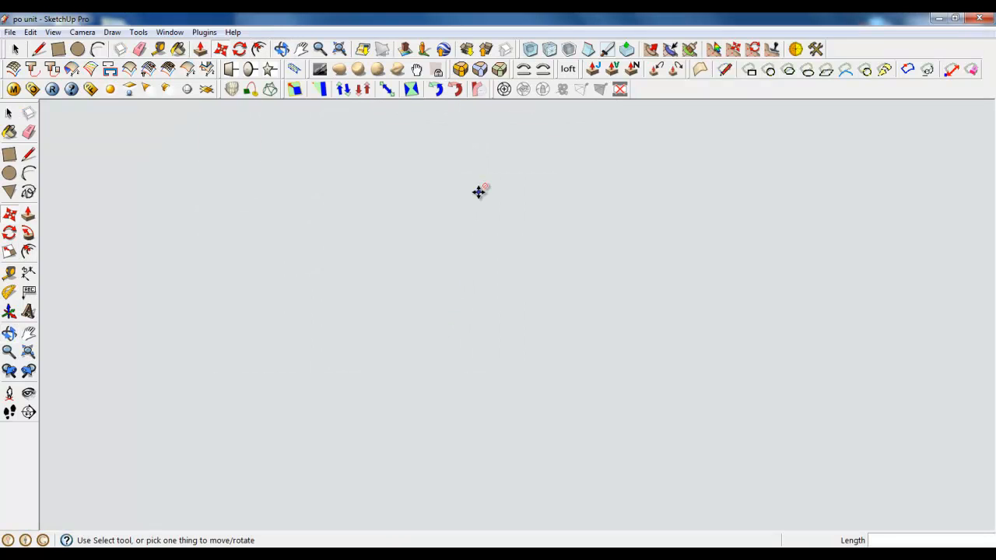
scroll(489, 219, "down", 4)
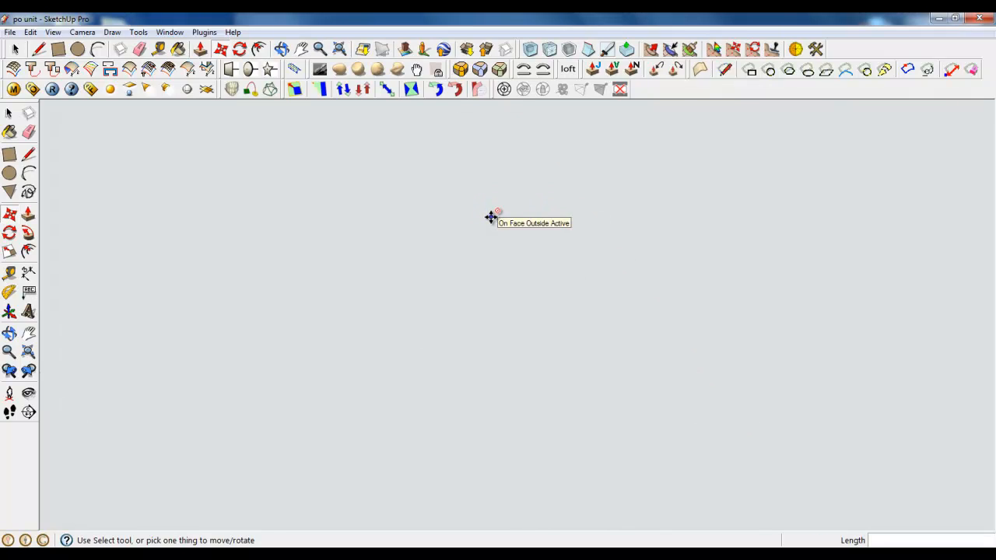
scroll(491, 217, "up", 5)
middle_click_drag(467, 245, 243, 140)
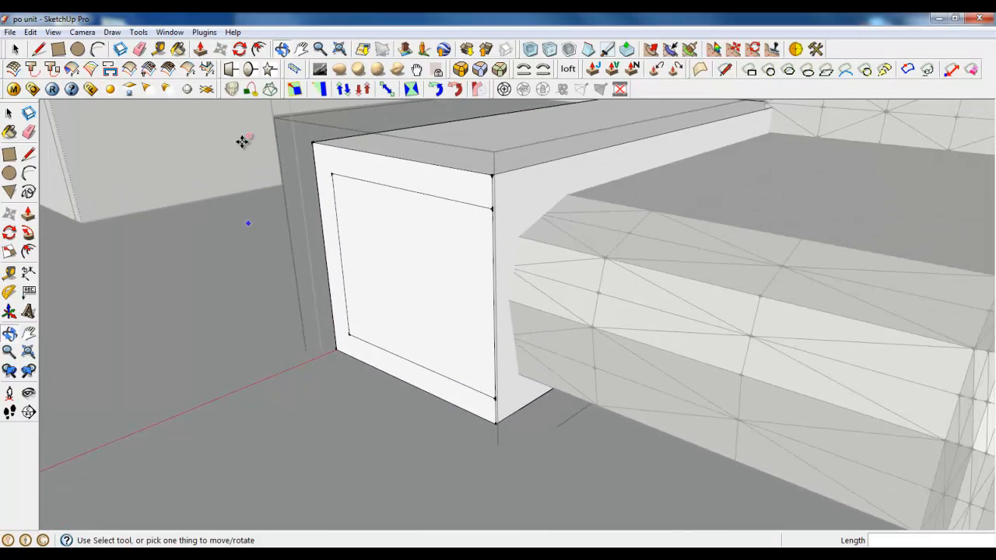
left_click(9, 213)
scroll(194, 418, "down", 3)
left_click_drag(304, 329, 443, 262)
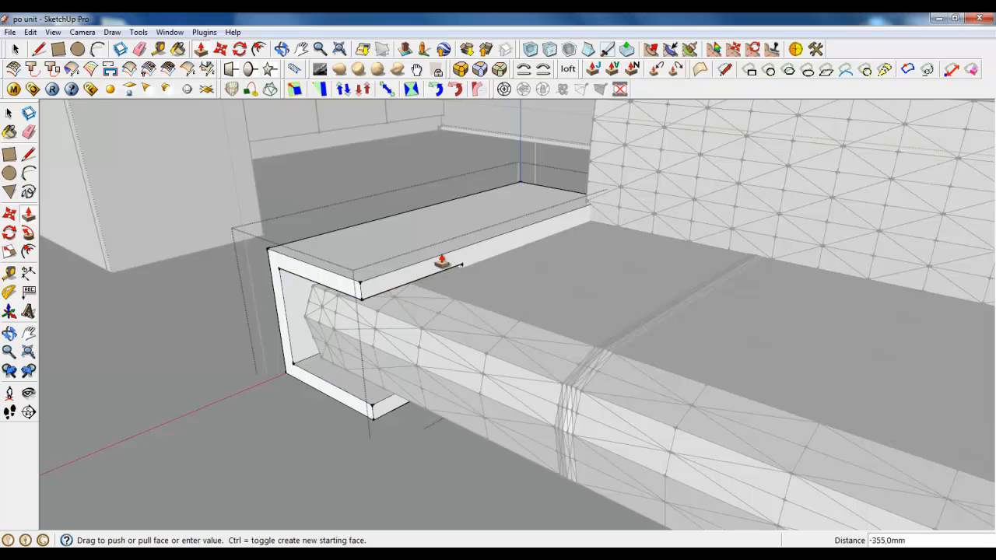
left_click_drag(513, 210, 523, 191)
scroll(313, 311, "up", 3)
Draw a tangent arc across the upper outer corner of the armrest shell's front face
middle_click_drag(299, 327, 526, 230)
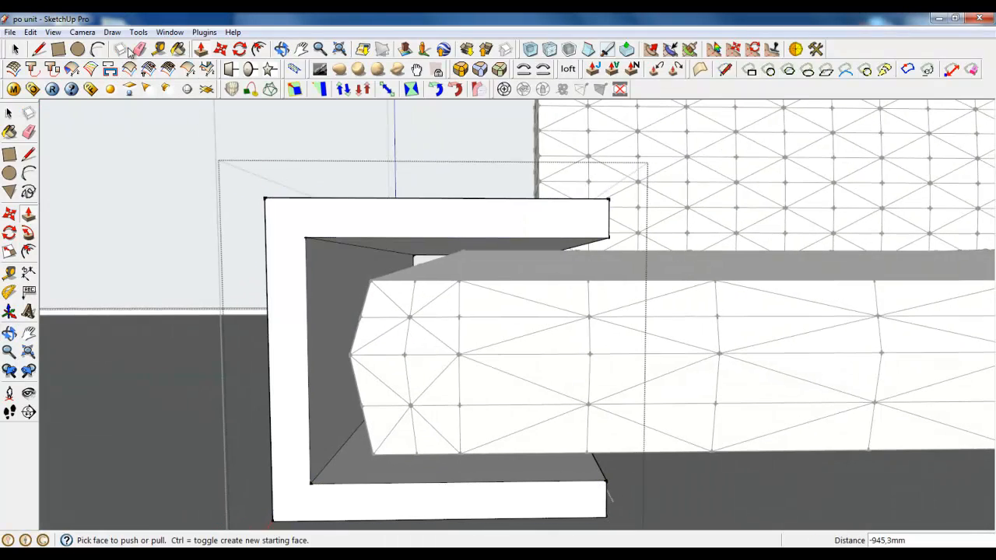
left_click(98, 48)
scroll(274, 204, "up", 4)
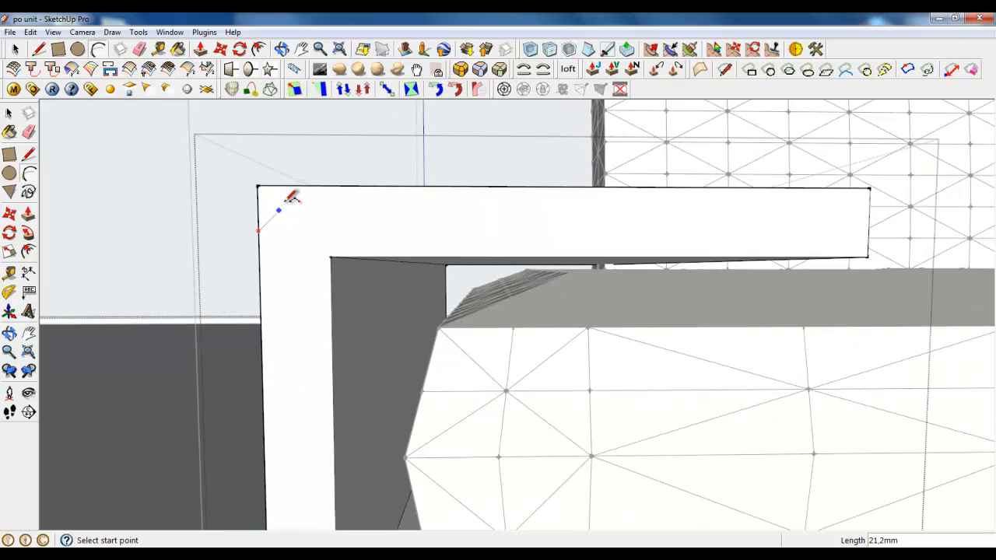
left_click(303, 185)
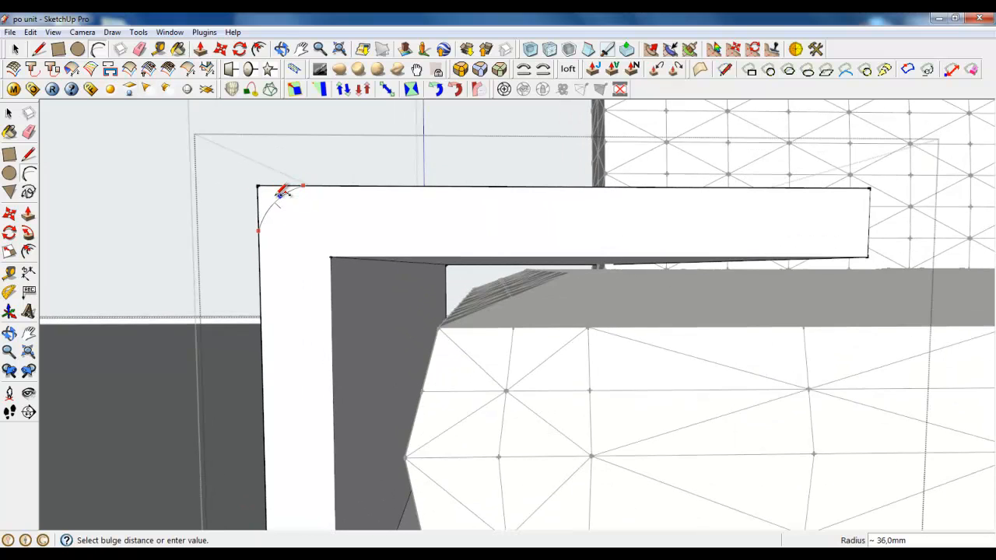
left_click(277, 193)
middle_click_drag(277, 193, 214, 112)
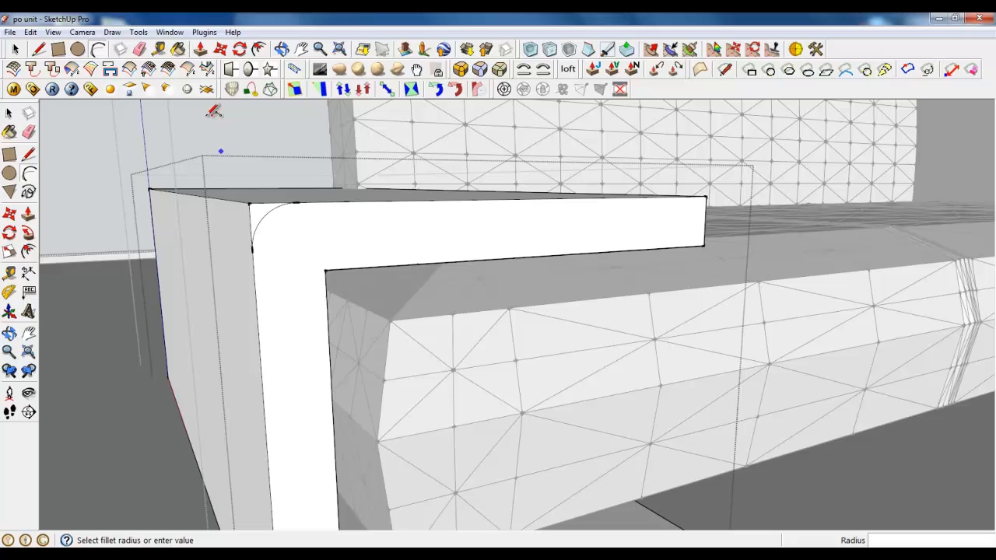
Push the upper outer corner piece back about 945 mm through the armrest shell to round its top edge
left_click(202, 51)
left_click(256, 214)
left_click(148, 202)
scroll(338, 227, "down", 1)
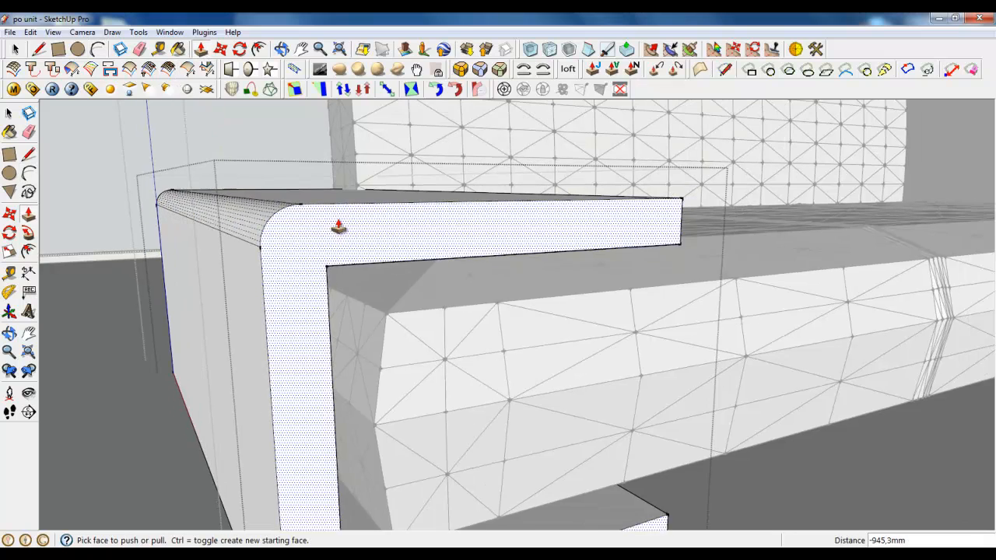
Draw a tangent arc of about 31 mm radius across the lower outer corner of the armrest's front face
middle_click_drag(339, 226, 343, 389)
key("a")
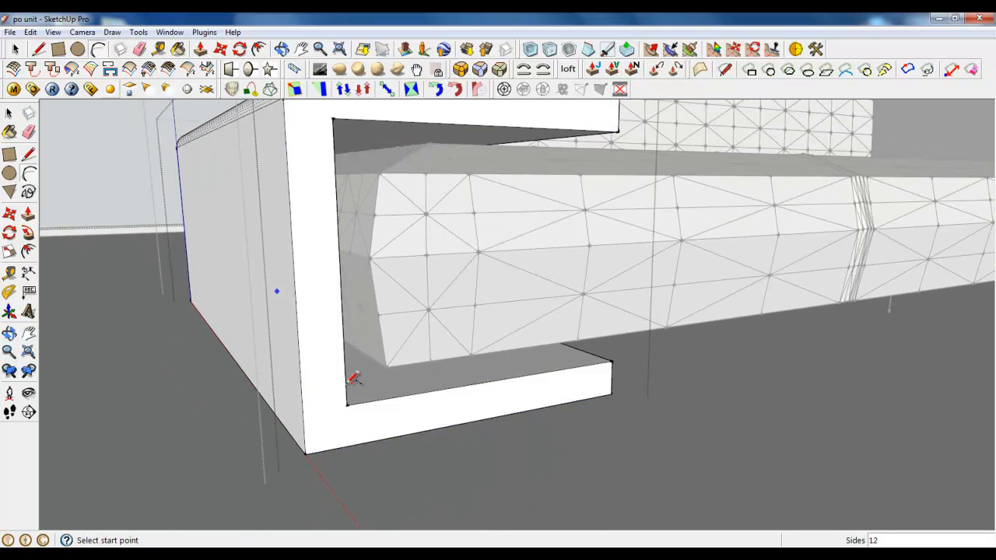
scroll(318, 433, "up", 2)
left_click(352, 448)
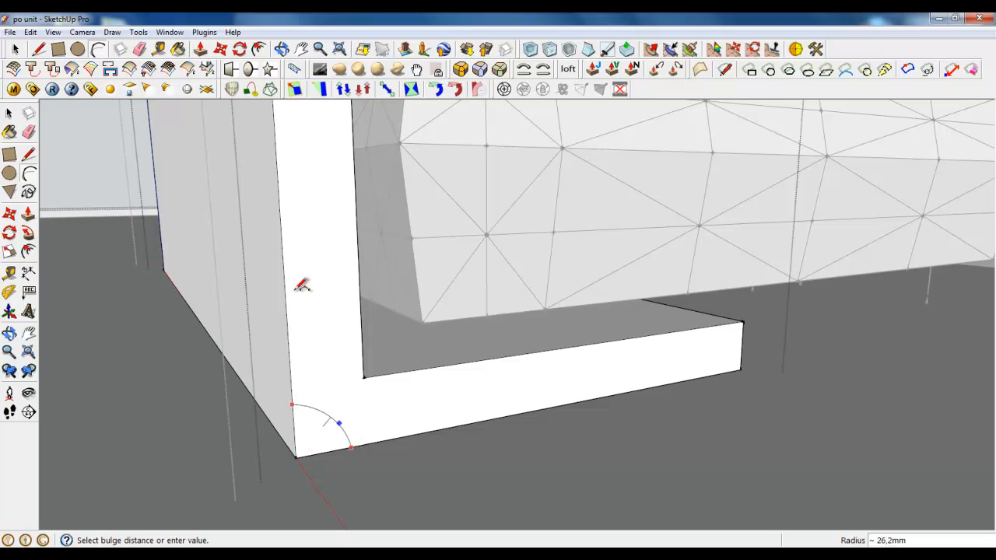
left_click(314, 437)
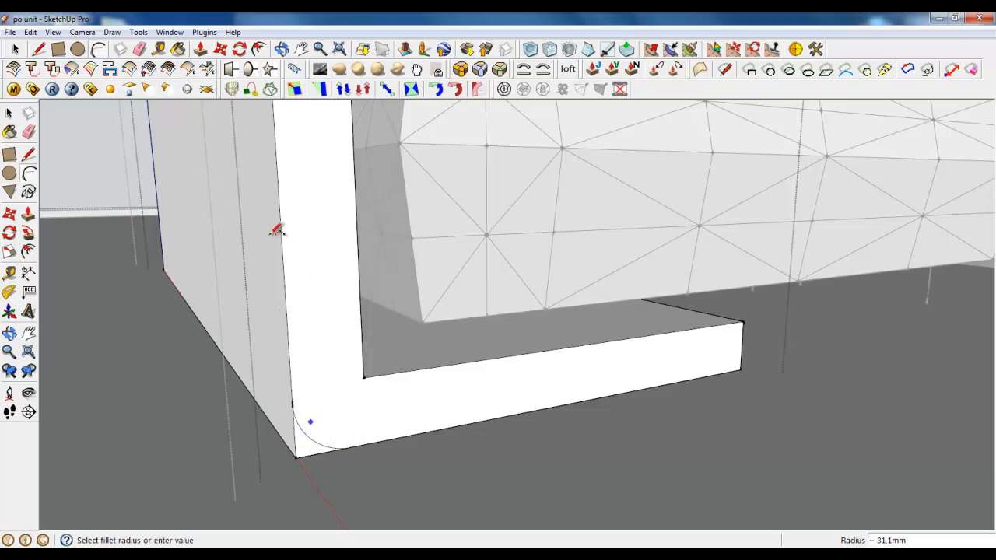
Push the lower outer corner piece about 945 mm back along the armrest to round its bottom edge
left_click(200, 49)
left_click_drag(285, 428, 175, 285)
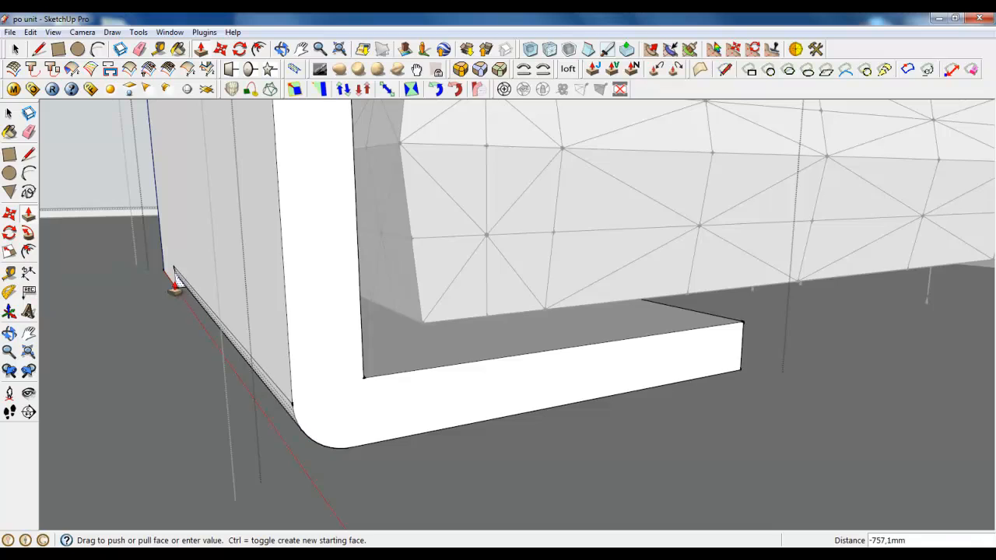
left_click(163, 272)
scroll(298, 415, "down", 3)
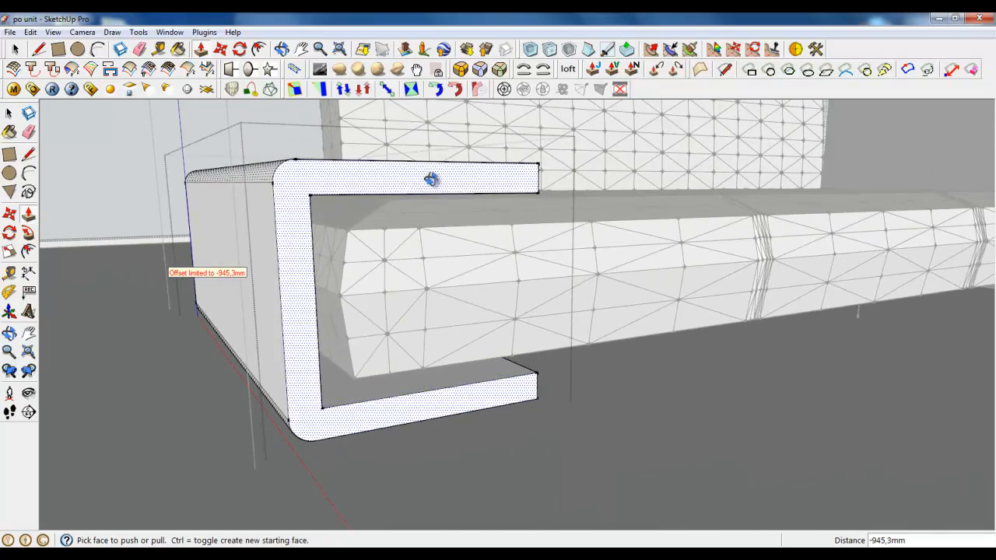
Draw a tangent arc across the front corner of the armrest's top face on the seat side
middle_click_drag(432, 180, 374, 308)
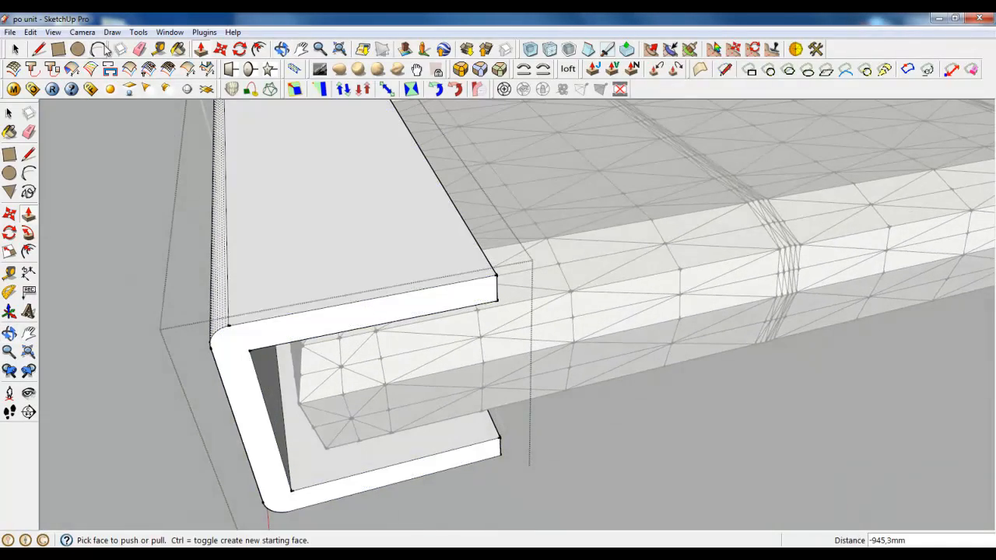
key("a")
scroll(506, 319, "up", 4)
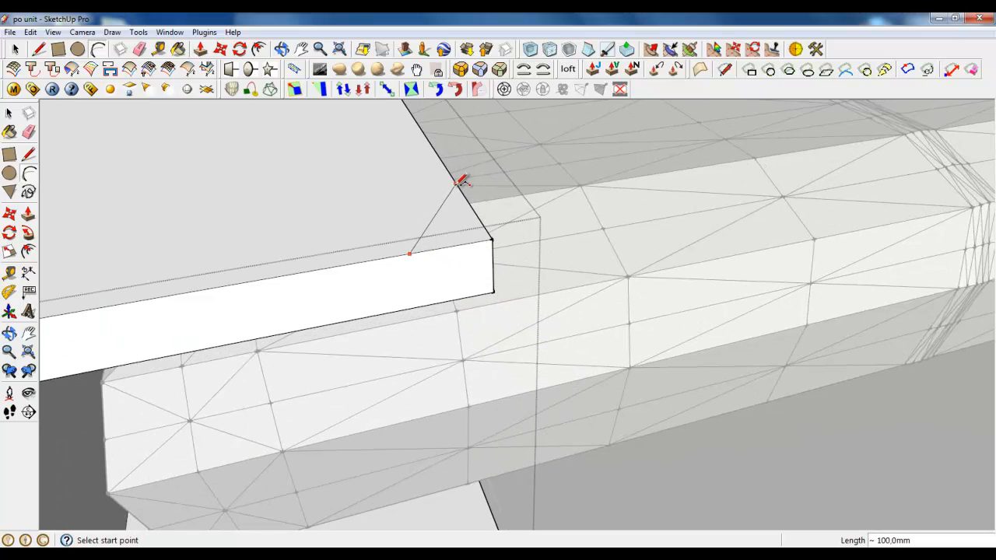
left_click(471, 201)
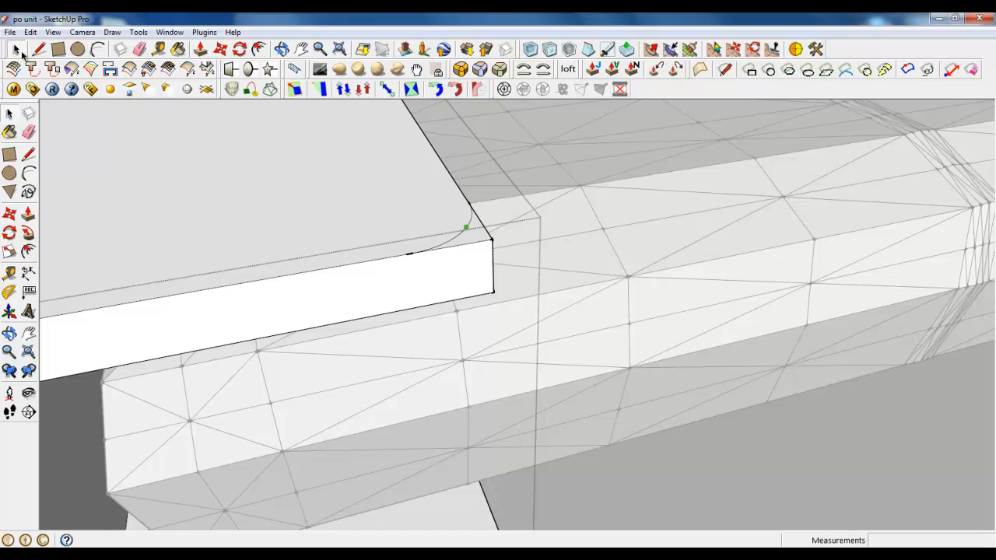
Copy the arc-cut corner from the armrest's top face about 297 mm down onto the lower plate's matching corner
key("m")
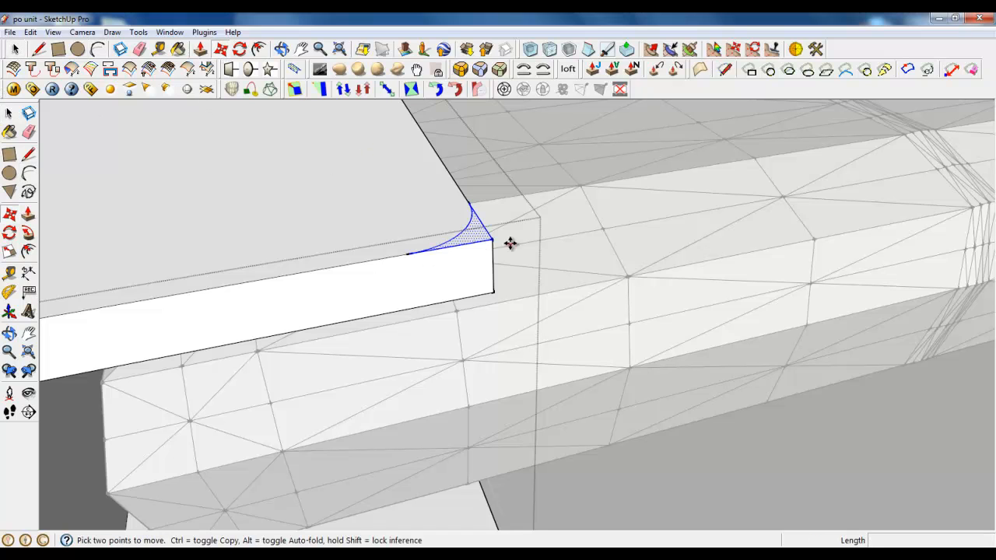
left_click(493, 239)
key("ctrl")
left_click(508, 392)
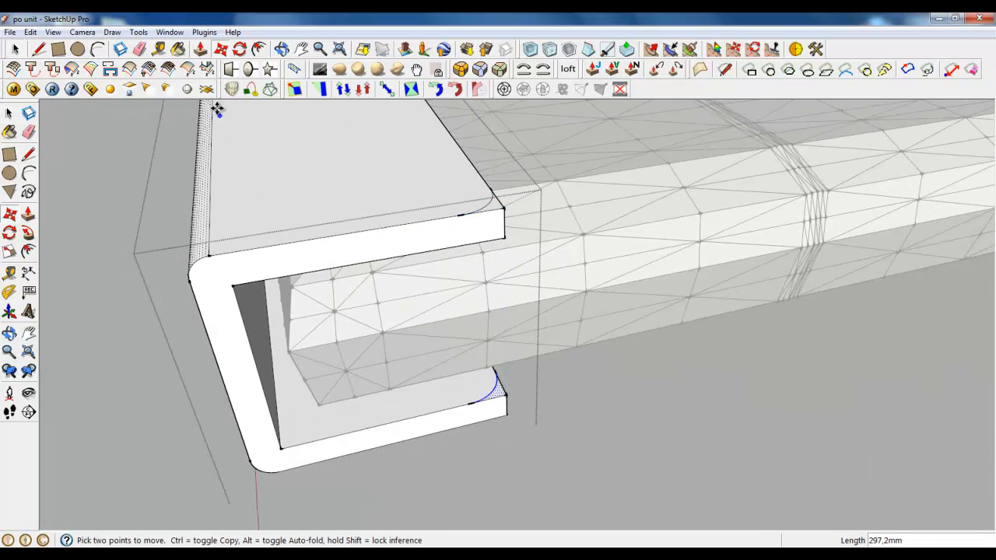
Push both cut-off corner pieces 40 mm through the upper and lower plates to round their front corners
left_click(201, 48)
left_click(499, 213)
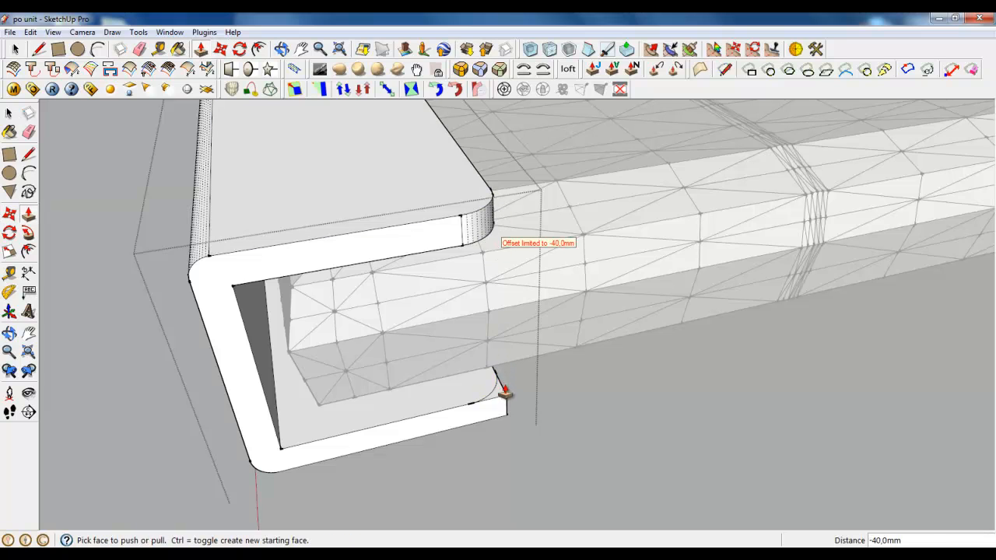
left_click_drag(501, 399, 502, 423)
scroll(496, 471, "down", 3)
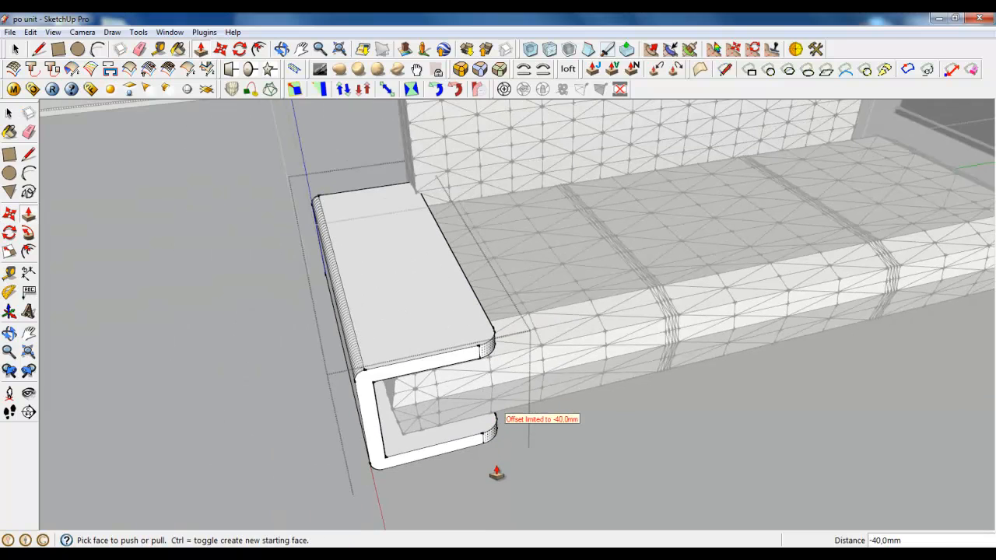
Shift the whole armrest shell slightly outward along the seat's length at the end of the backrest
left_click(15, 50)
scroll(452, 320, "up", 2)
middle_click_drag(452, 319, 361, 217)
left_click(200, 298)
left_click(400, 223)
key("m")
scroll(394, 228, "up", 4)
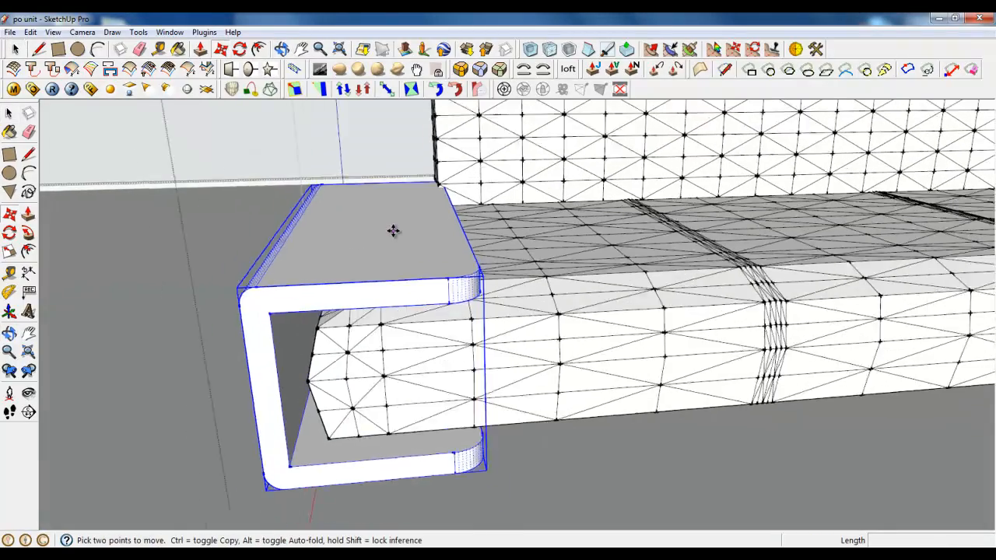
left_click_drag(443, 216, 433, 216)
scroll(440, 224, "down", 3)
middle_click_drag(440, 241, 443, 287)
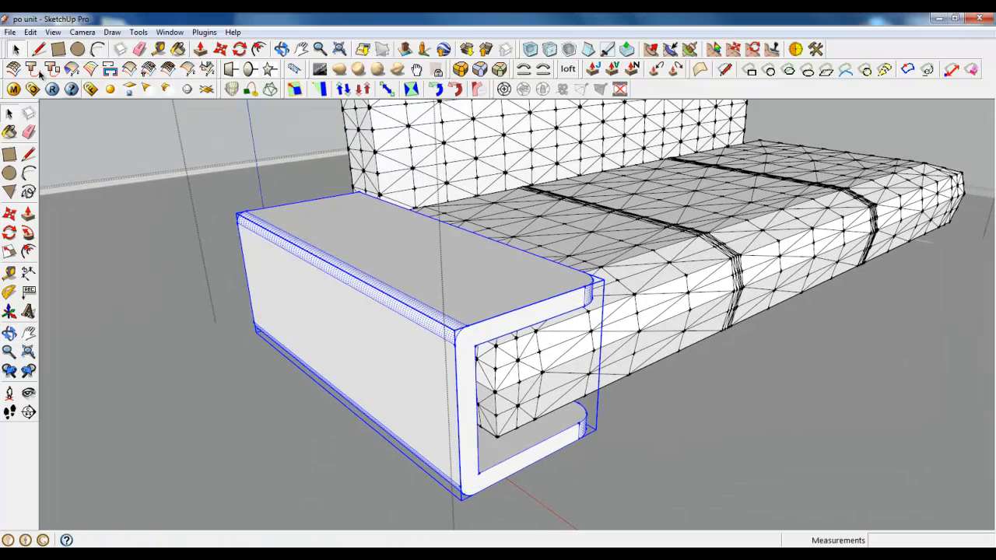
double_click(477, 350)
scroll(517, 312, "up", 2)
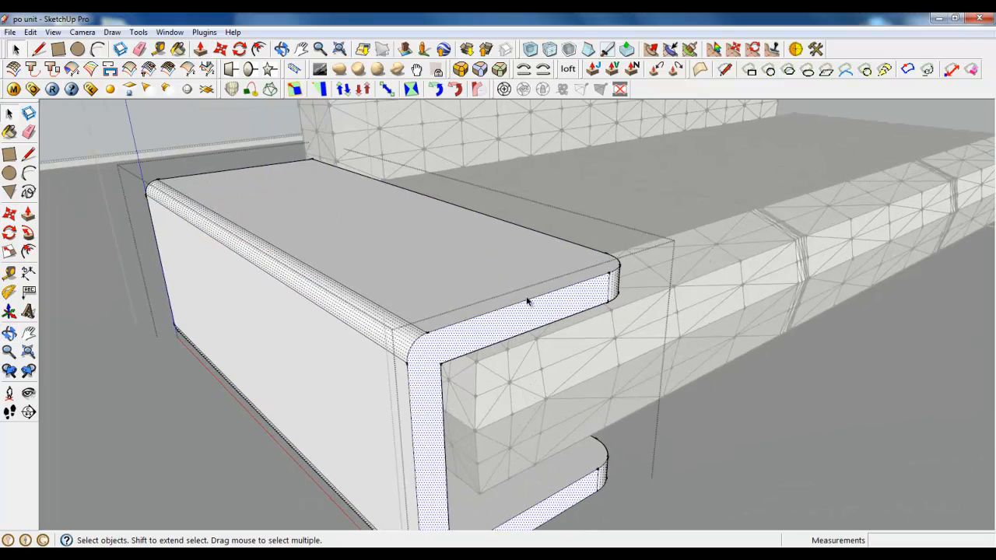
scroll(419, 478, "down", 4)
right_click(285, 430)
left_click(336, 427)
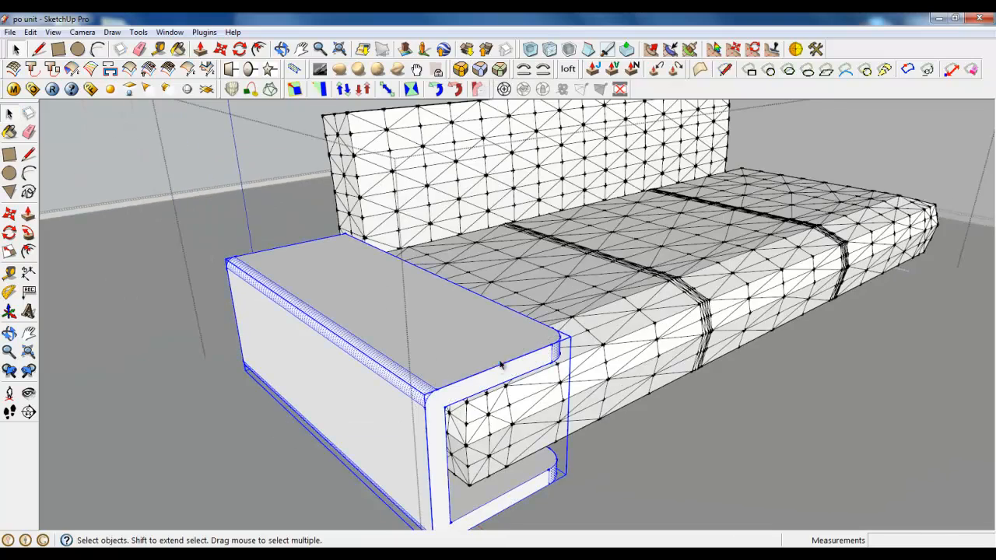
Copy the armrest shell about 2340 mm along the seat's length to the opposite end of the sofa
middle_click_drag(336, 427, 496, 433)
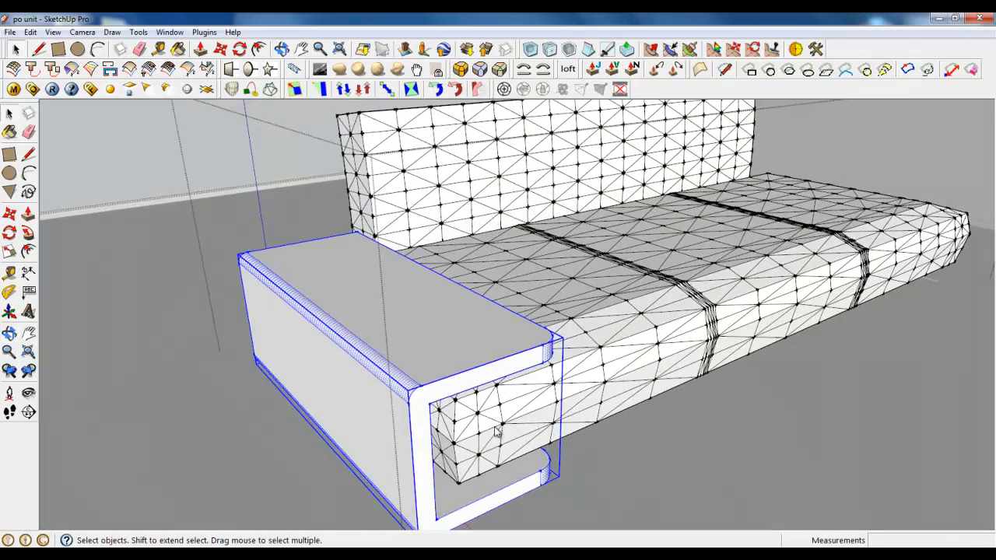
left_click(219, 48)
key("ctrl")
left_click(215, 285)
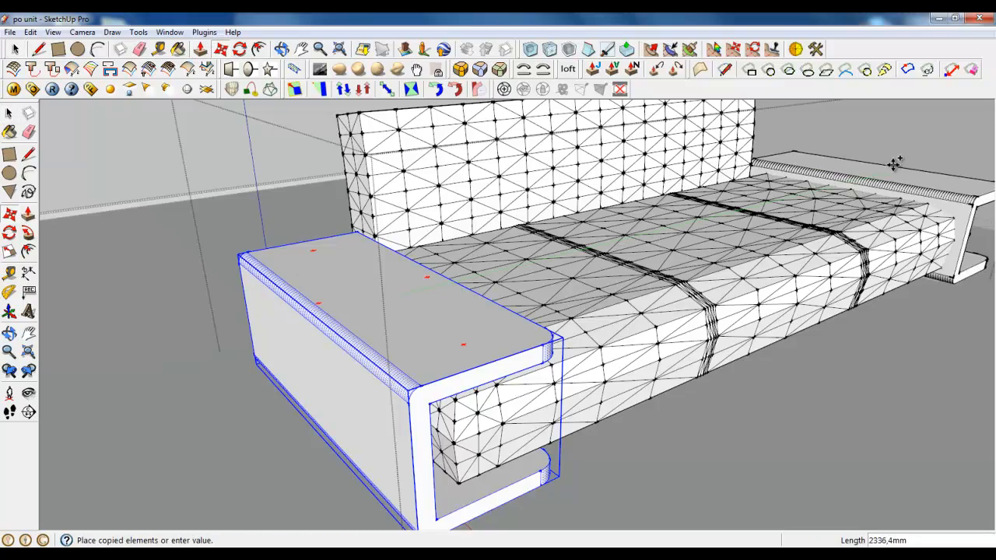
left_click(902, 163)
Mirror the copied armrest with the Scale tool so its open side faces the seat
scroll(934, 158, "up", 4)
middle_click_drag(965, 151, 794, 304)
scroll(794, 305, "up", 4)
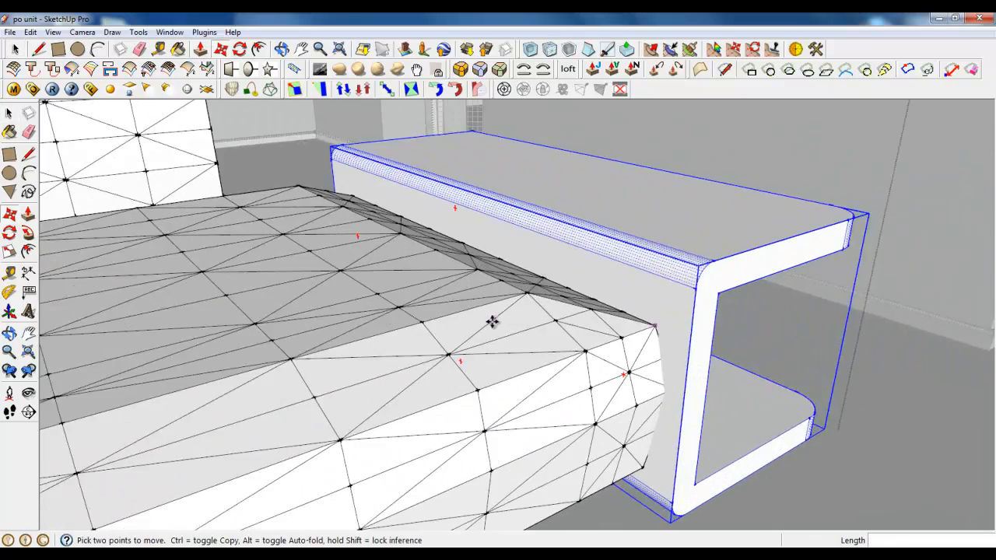
middle_click_drag(494, 323, 544, 323)
left_click(9, 251)
middle_click_drag(646, 290, 481, 242)
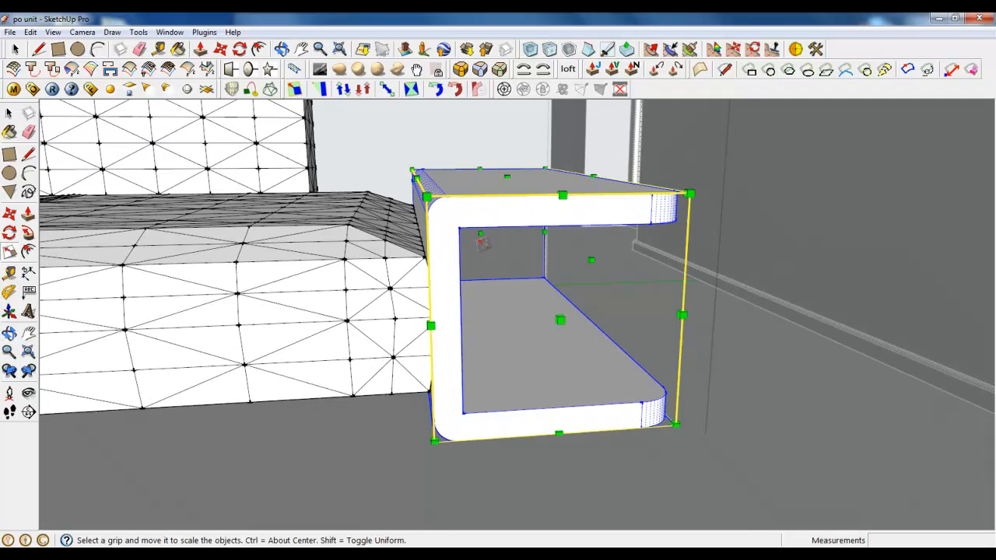
left_click_drag(591, 261, 876, 542)
left_click_drag(529, 467, 267, 363)
middle_click_drag(267, 363, 379, 368)
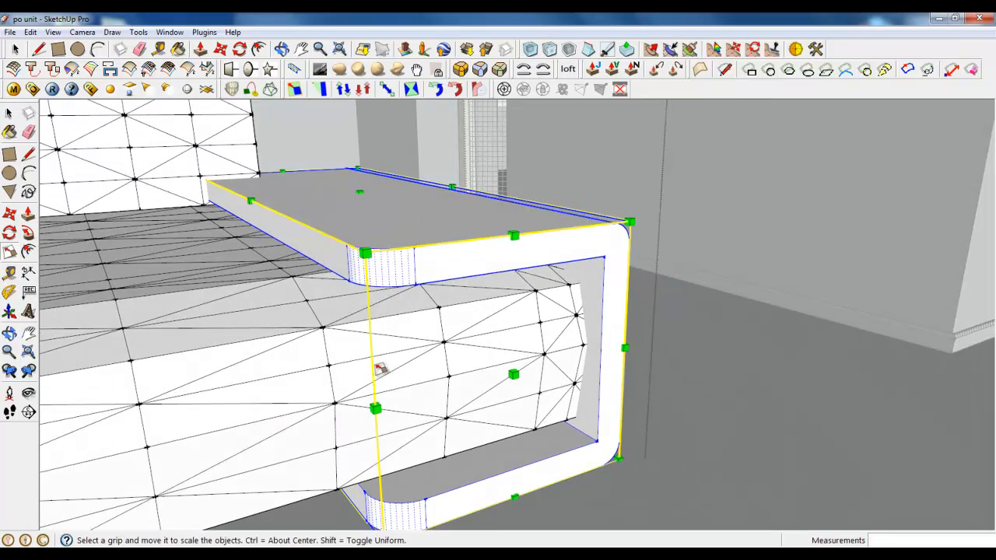
Move the mirrored armrest about 101 mm outward so it wraps around the end of the seat
left_click(203, 50)
left_click(356, 178)
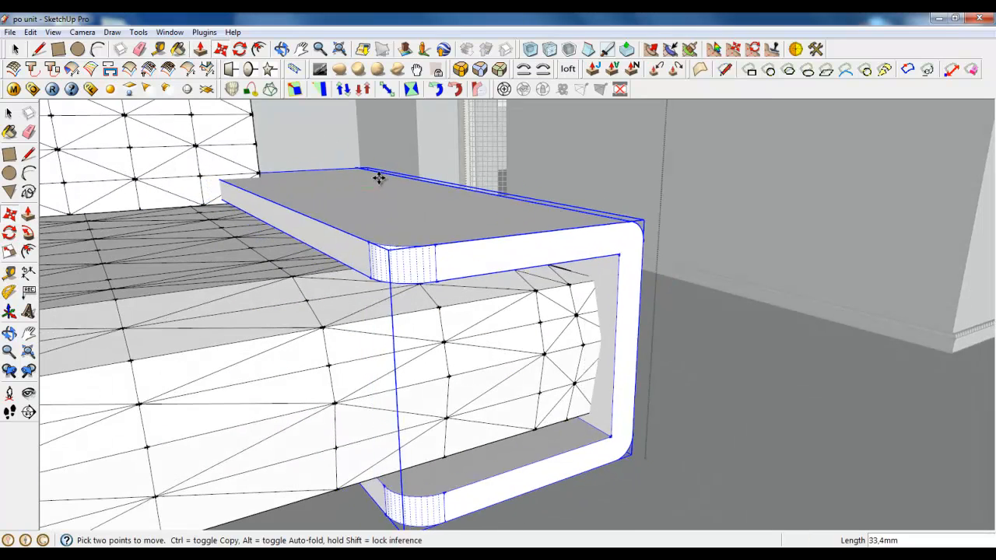
left_click(418, 184)
Examine how both armrests fit around the sofa, selecting the backrest and the seat in turn
middle_click_drag(418, 184, 625, 302)
scroll(610, 275, "down", 3)
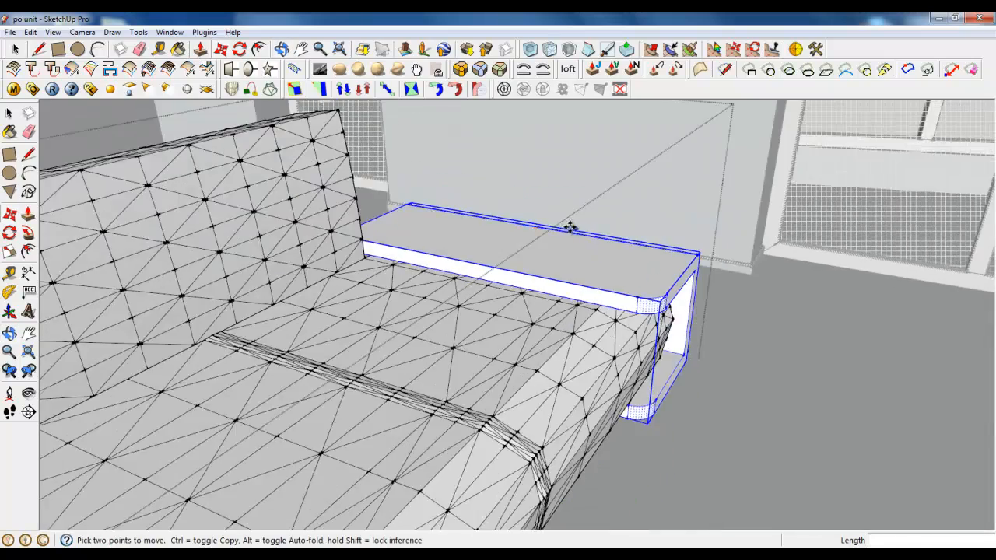
scroll(571, 227, "down", 5)
middle_click_drag(527, 285, 445, 345)
scroll(310, 354, "up", 4)
scroll(522, 370, "down", 4)
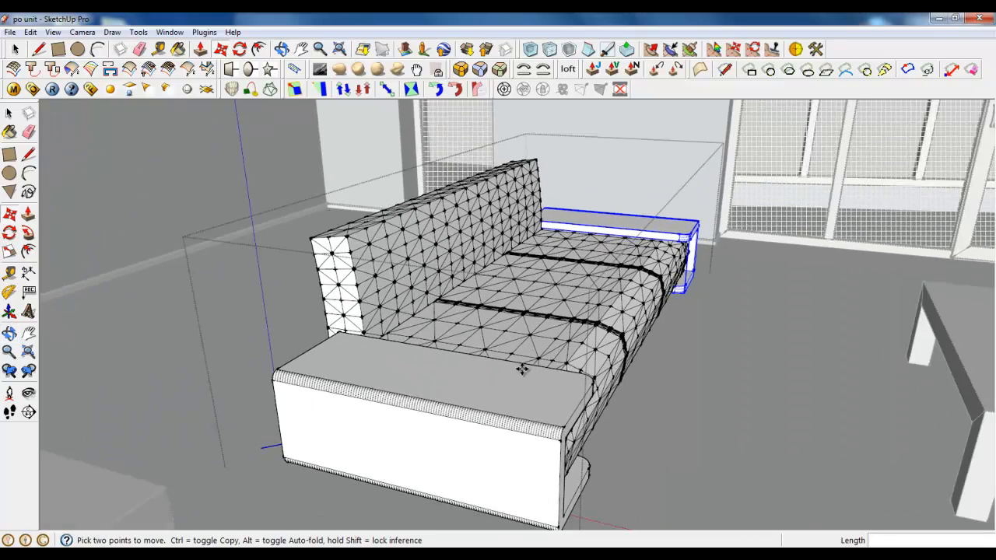
middle_click_drag(522, 369, 467, 351)
key("space")
left_click(429, 266)
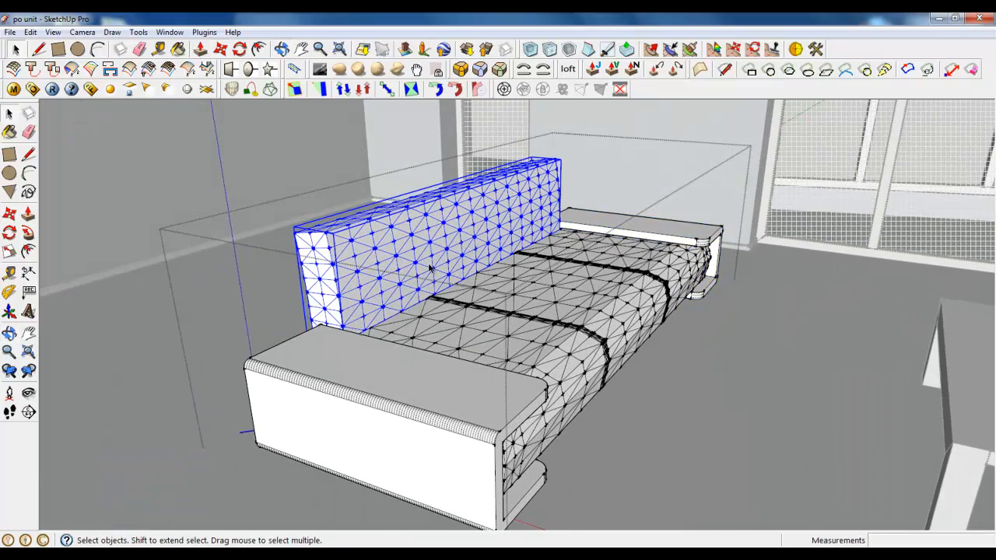
left_click(488, 334)
left_click(429, 267)
left_click(489, 337)
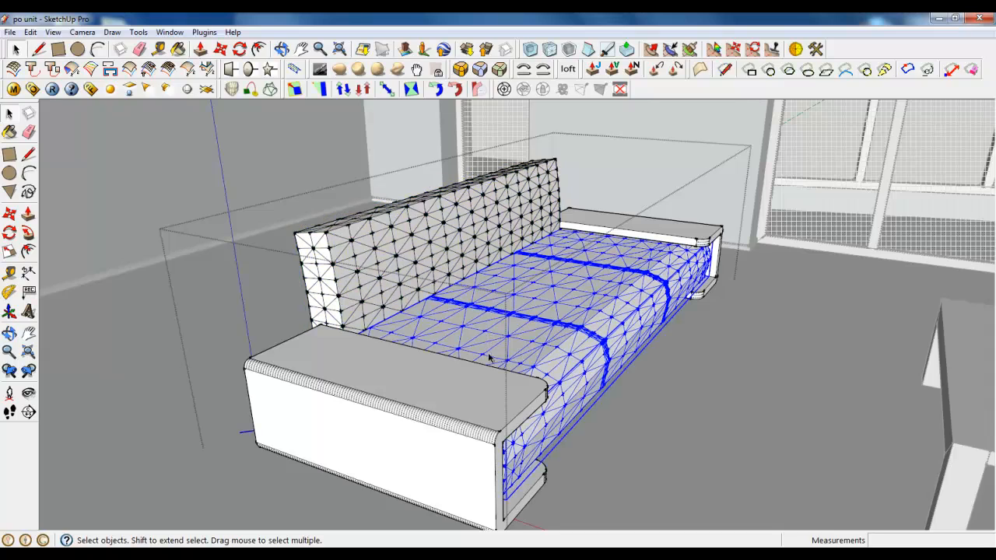
middle_click_drag(490, 358, 578, 389)
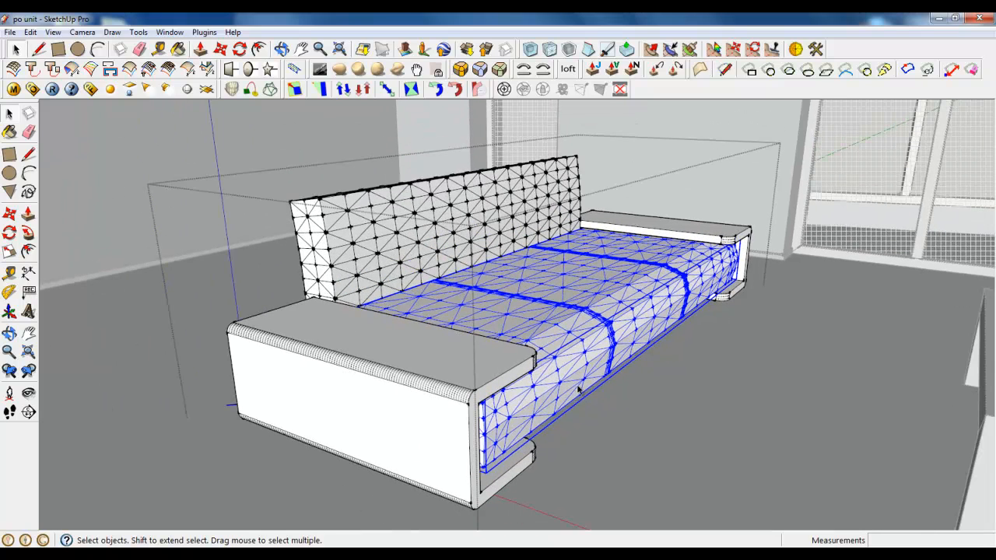